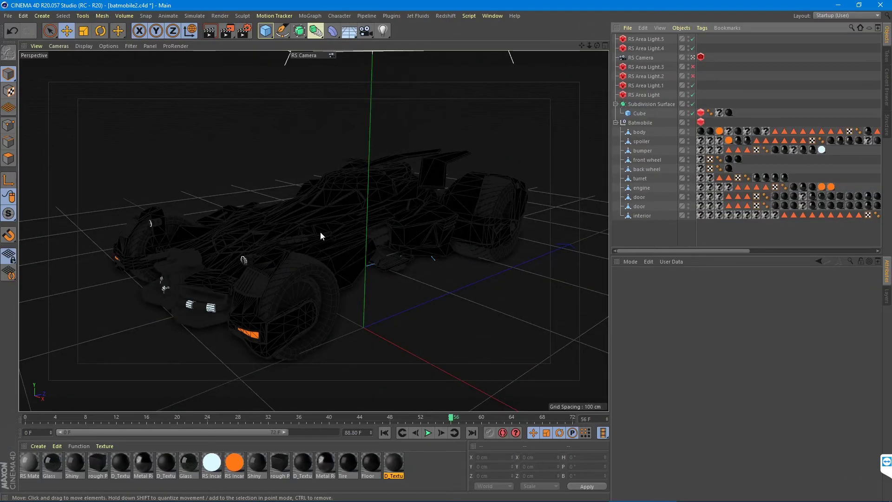
# Step: Rename the D_Textured_Plastic.1 material to 'Matte Black' in its Basic properties
pyautogui.click(389, 465)
pyautogui.doubleClick(390, 464)
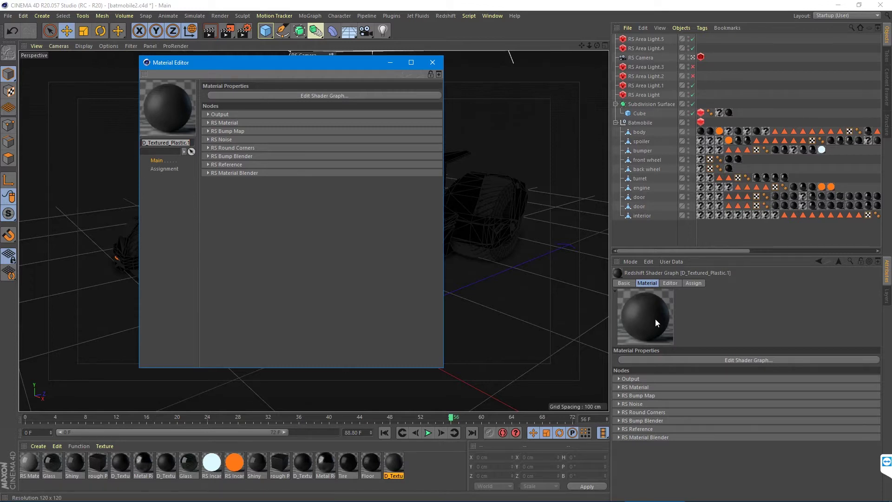
pyautogui.click(625, 284)
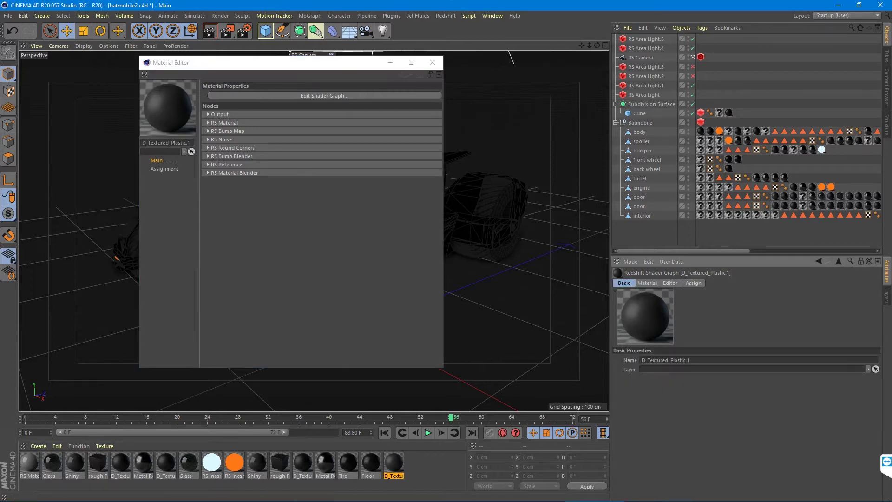
pyautogui.moveTo(697, 360); pyautogui.dragTo(641, 360)
pyautogui.write('Matte Black')
pyautogui.click(299, 274)
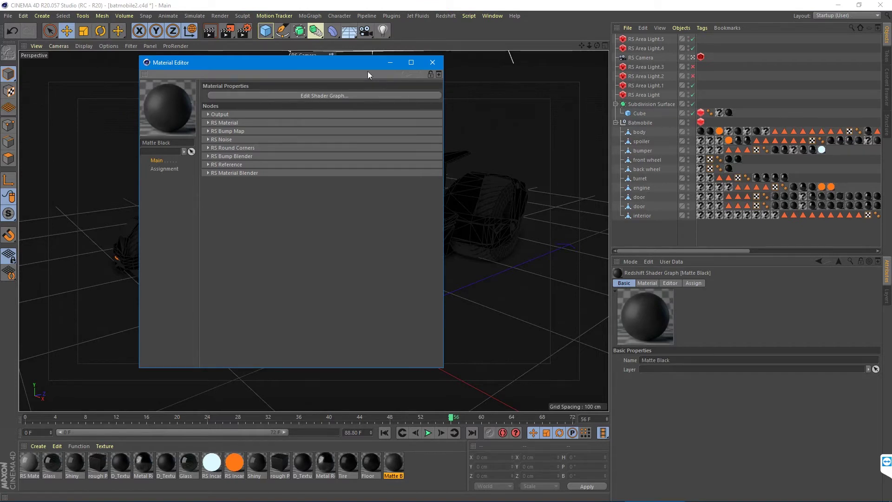
# Step: Open the Redshift RenderView and start rendering the Batmobile scene
pyautogui.moveTo(368, 65); pyautogui.dragTo(300, 140)
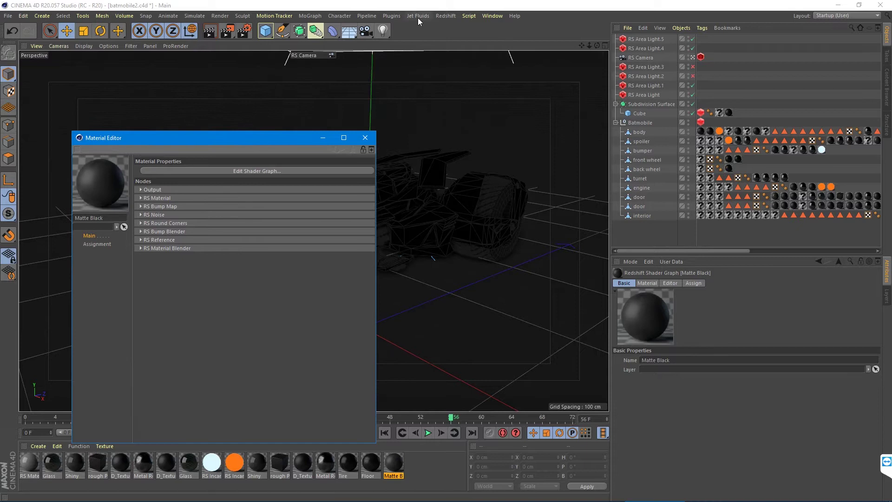
pyautogui.click(448, 16)
pyautogui.click(467, 83)
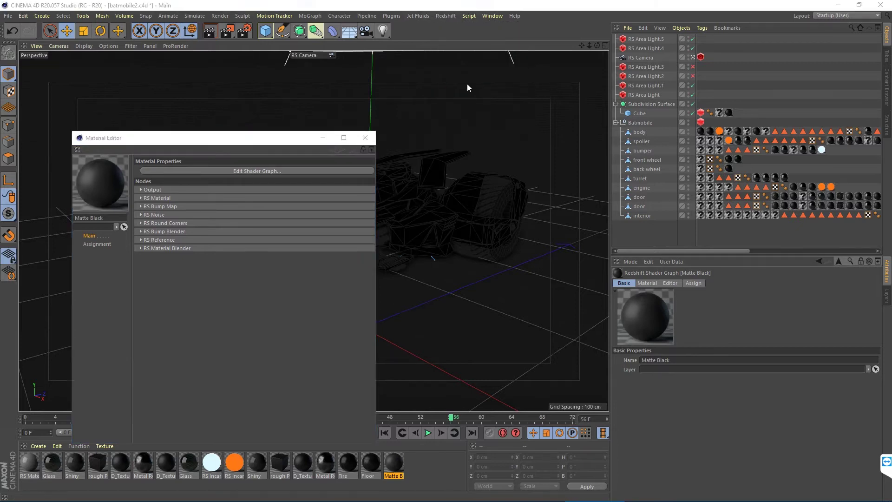
pyautogui.click(485, 111)
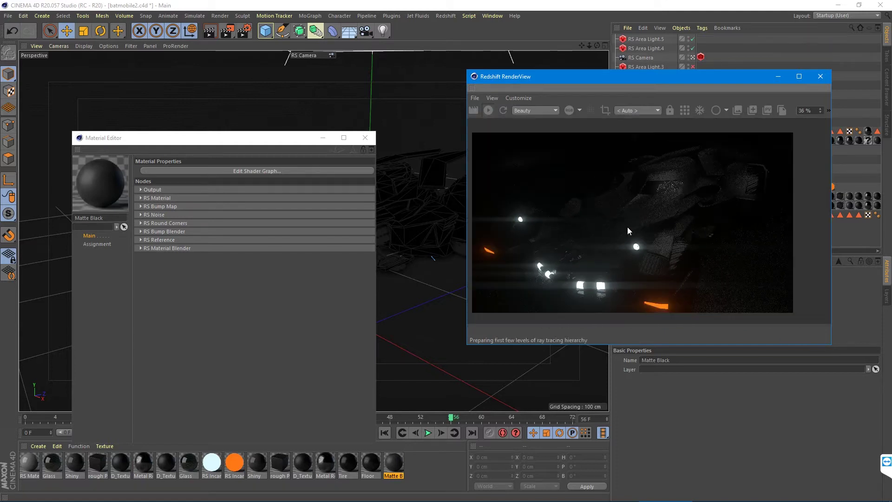
# Step: Recentre the car, switch to bucket rendering for a full-quality frame, then stop the render
pyautogui.scroll(-2, 624, 237)
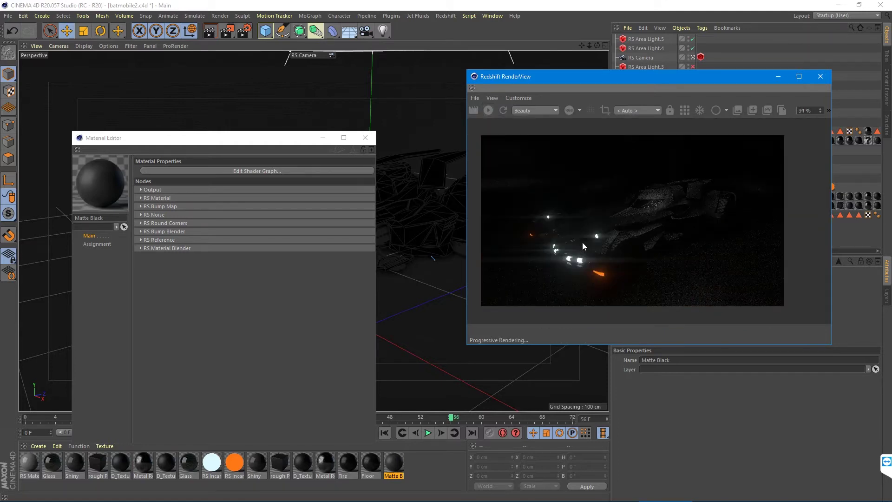
pyautogui.moveTo(581, 241); pyautogui.dragTo(615, 250)
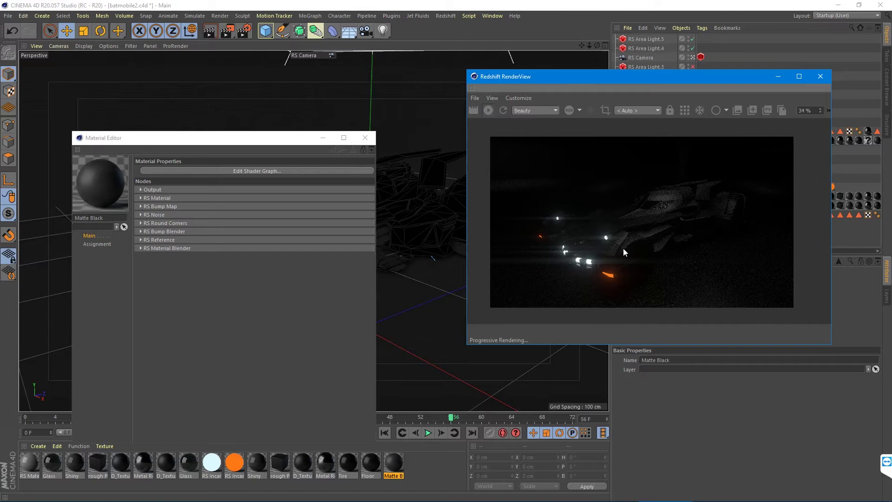
pyautogui.scroll(2, 613, 256)
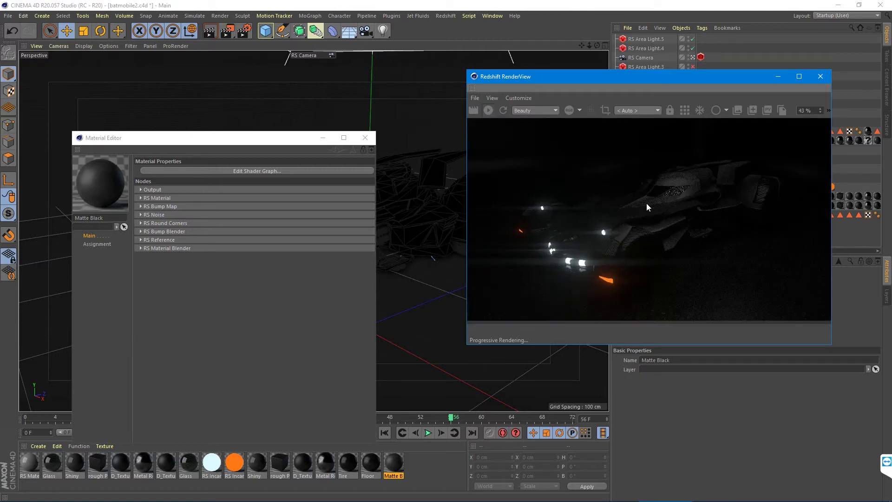
pyautogui.click(684, 112)
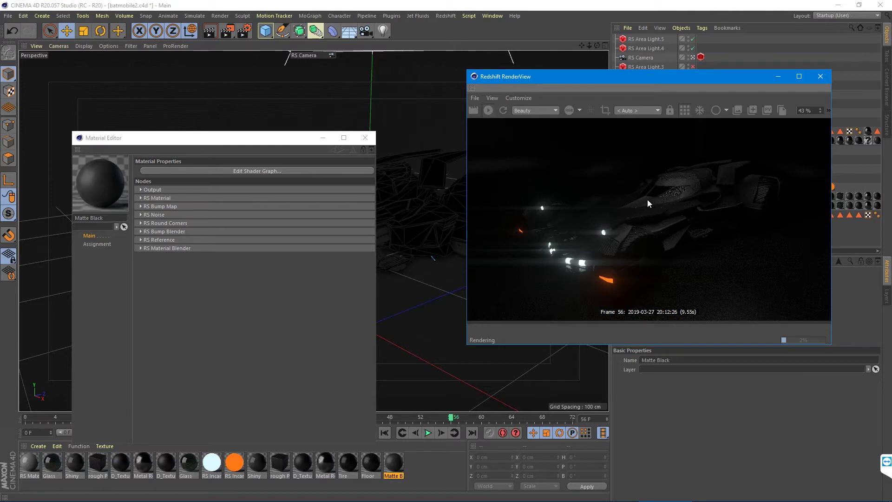
pyautogui.scroll(5, 651, 211)
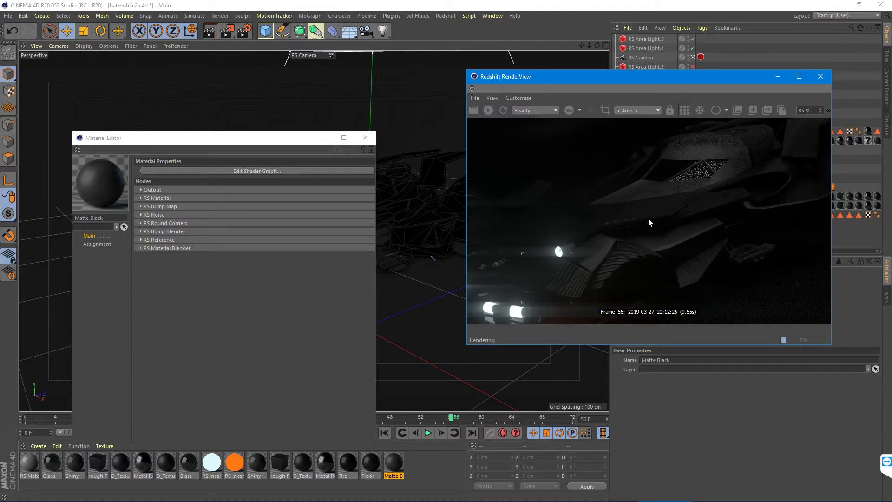
pyautogui.scroll(-1, 669, 200)
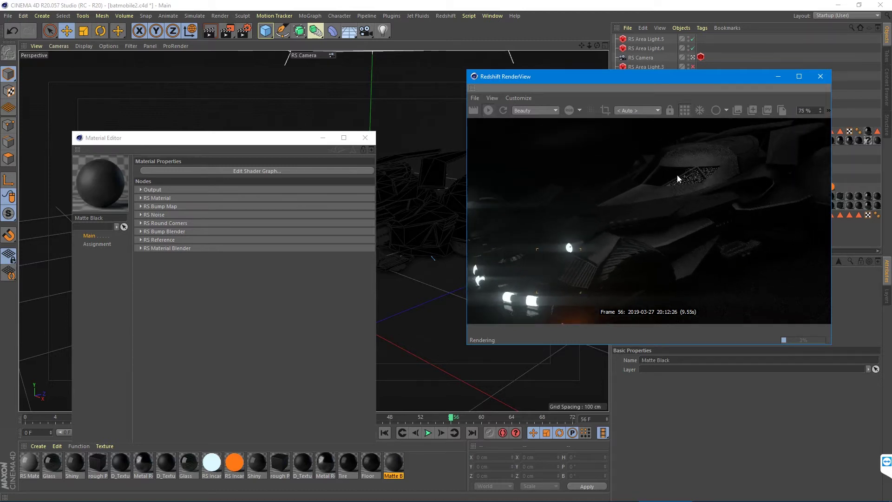
pyautogui.click(489, 111)
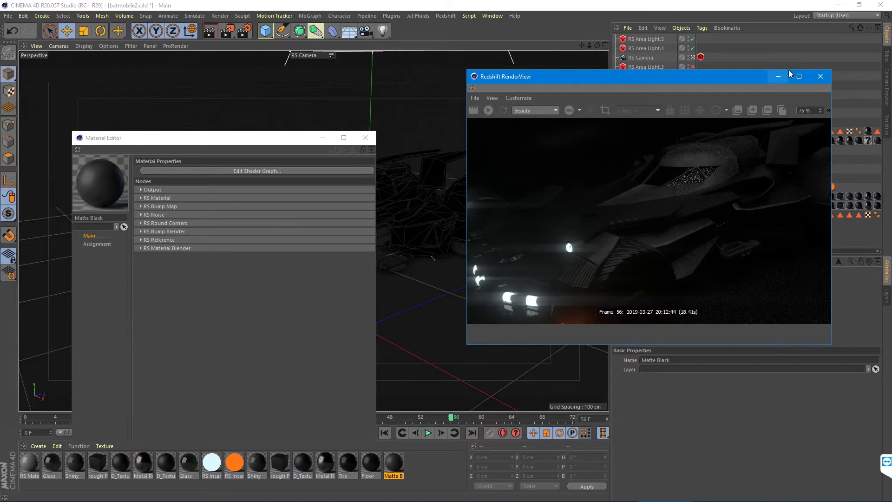
# Step: Close the RenderView and open an enlarged floating Matte Black preview on a sphere in the upper right
pyautogui.click(821, 77)
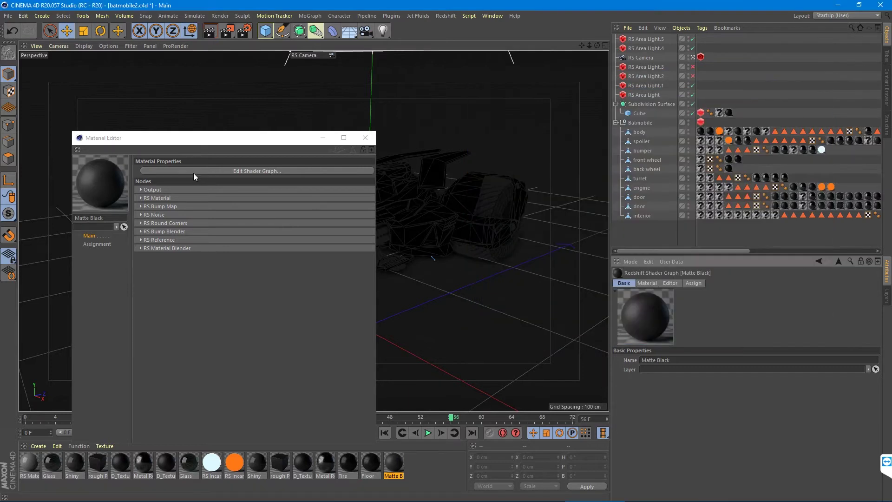
pyautogui.doubleClick(105, 186)
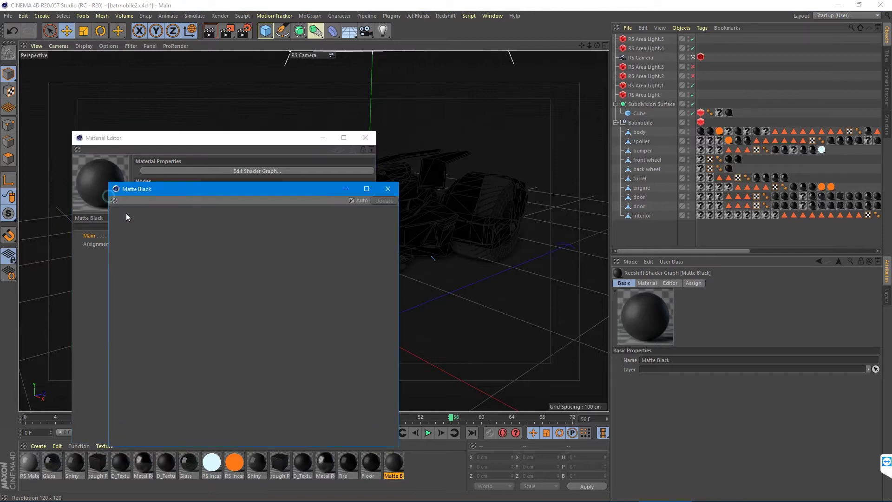
pyautogui.moveTo(284, 194); pyautogui.dragTo(708, 93)
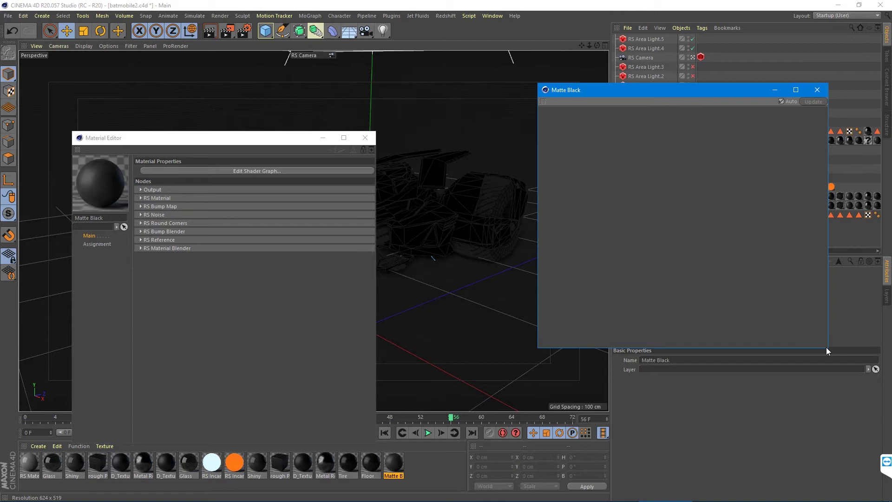
pyautogui.moveTo(828, 347); pyautogui.dragTo(833, 387)
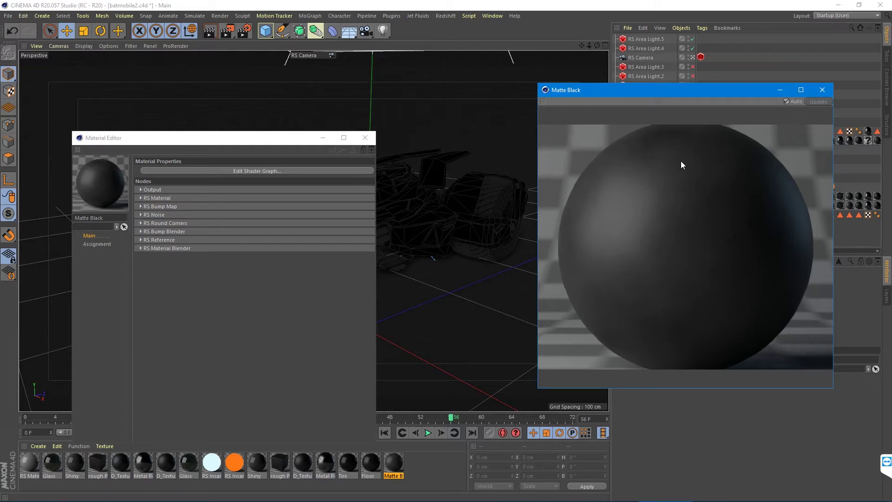
pyautogui.rightClick(661, 230)
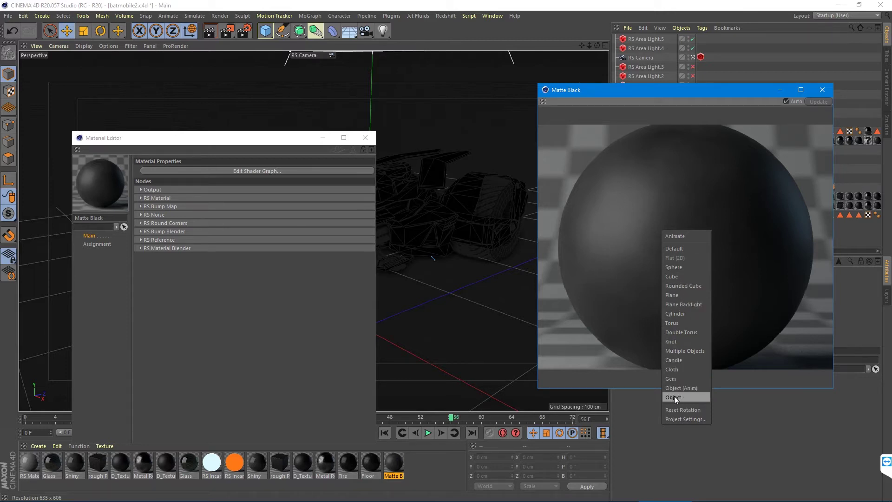
pyautogui.click(621, 239)
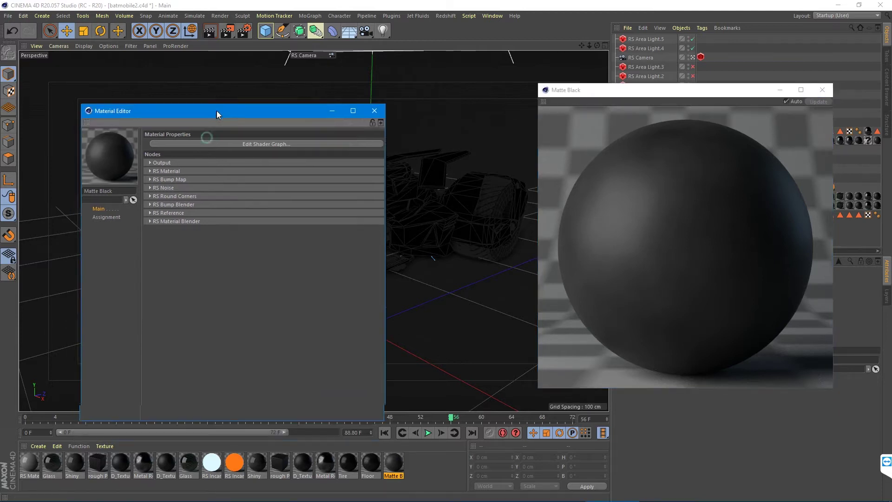
# Step: Open the Matte Black shader graph, resize and reposition its window, and zoom into the nodes
pyautogui.moveTo(207, 138); pyautogui.dragTo(217, 110)
pyautogui.click(249, 142)
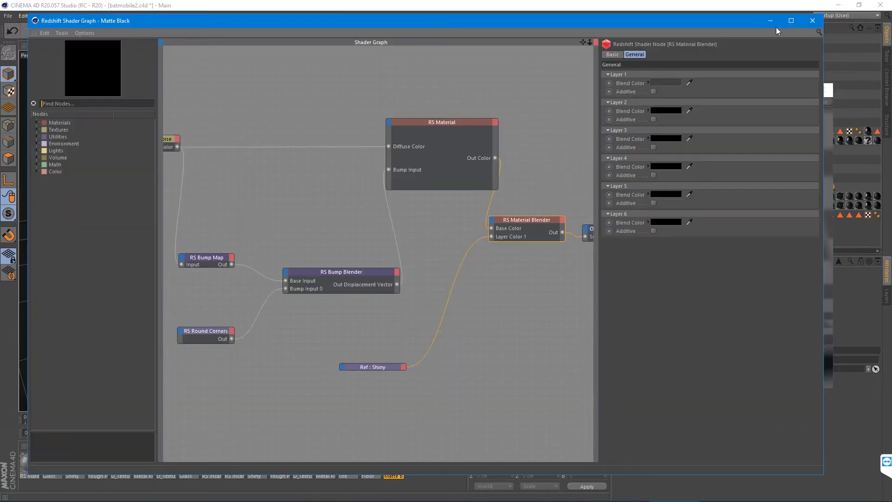
pyautogui.moveTo(824, 29); pyautogui.dragTo(522, 65)
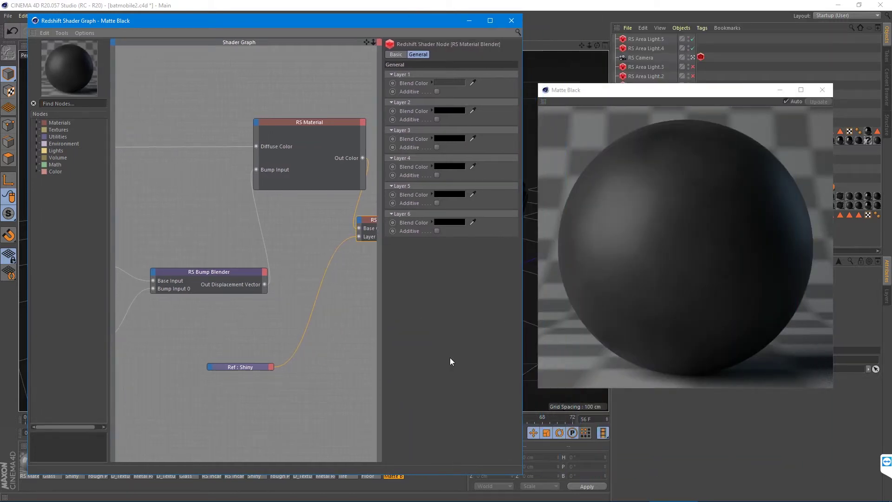
pyautogui.moveTo(520, 476); pyautogui.dragTo(536, 386)
pyautogui.moveTo(325, 24); pyautogui.dragTo(324, 32)
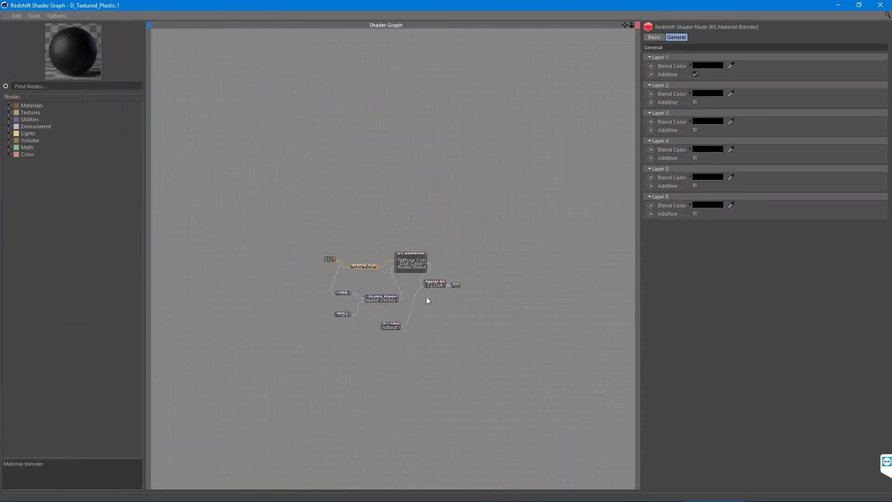
pyautogui.scroll(3, 426, 298)
pyautogui.scroll(5, 419, 325)
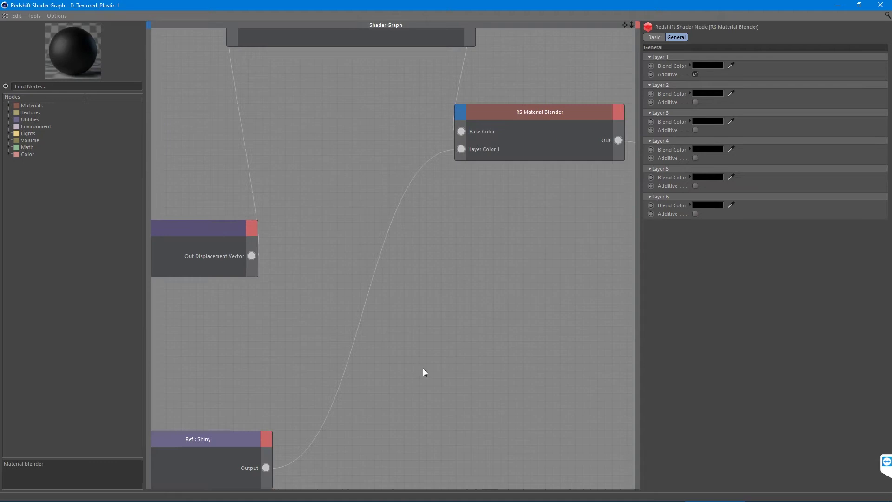
pyautogui.scroll(-2, 424, 370)
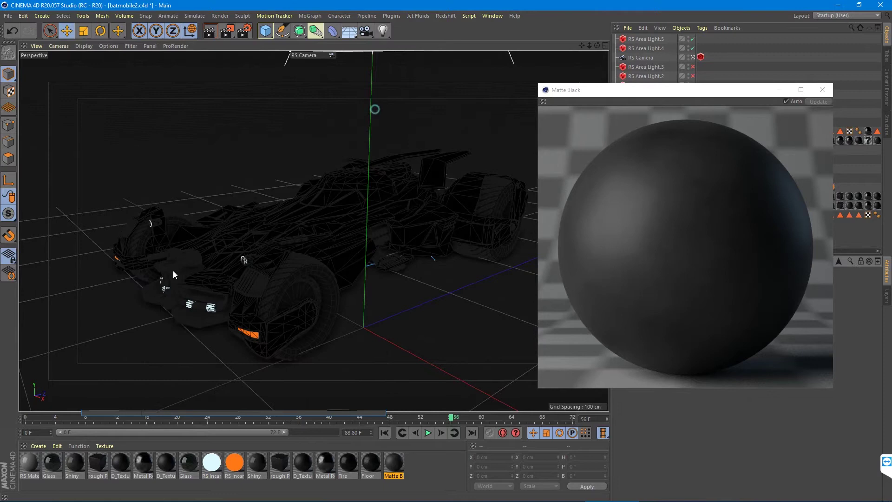
# Step: Create a new Redshift RS Material and name it 'Matte Black 2'
pyautogui.click(35, 446)
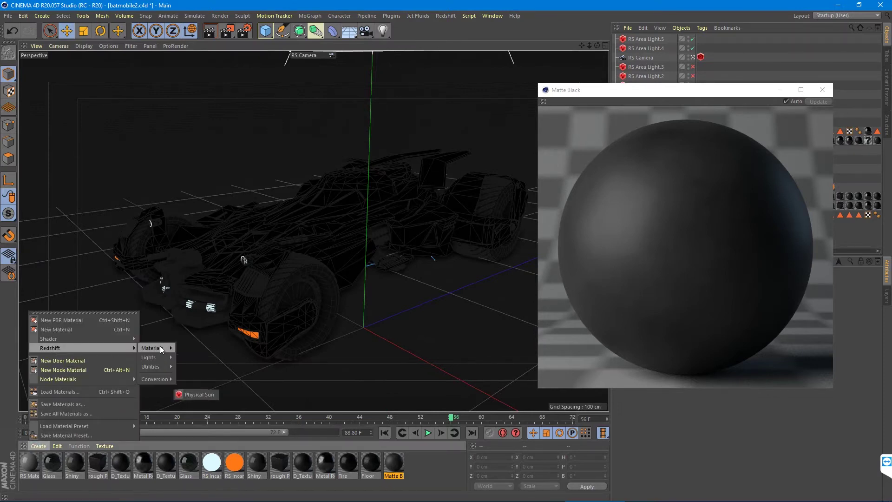
pyautogui.click(192, 348)
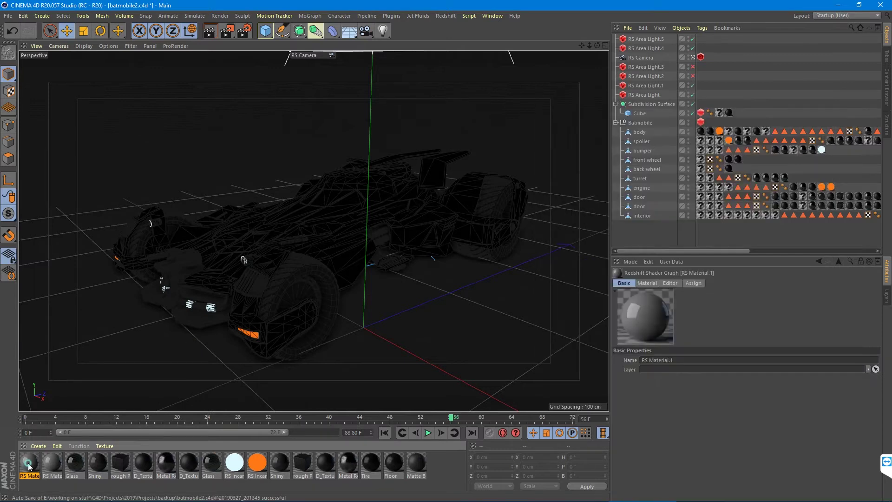
pyautogui.doubleClick(29, 465)
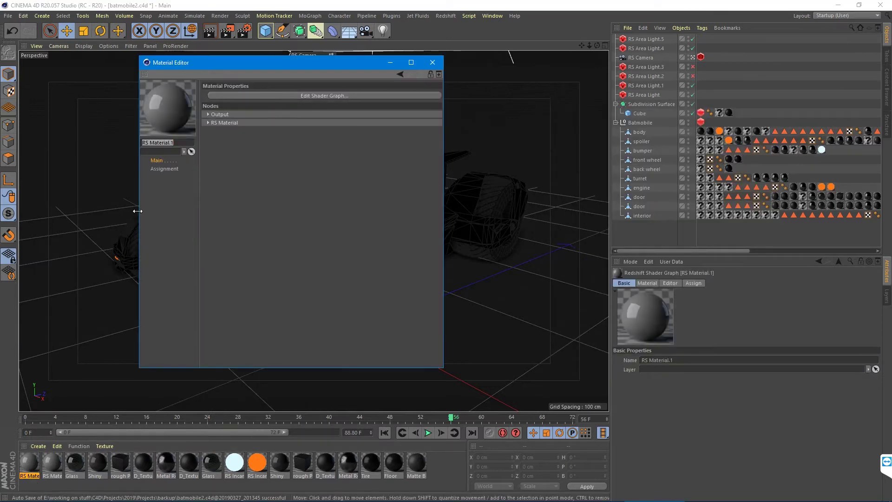
pyautogui.write('Matte')
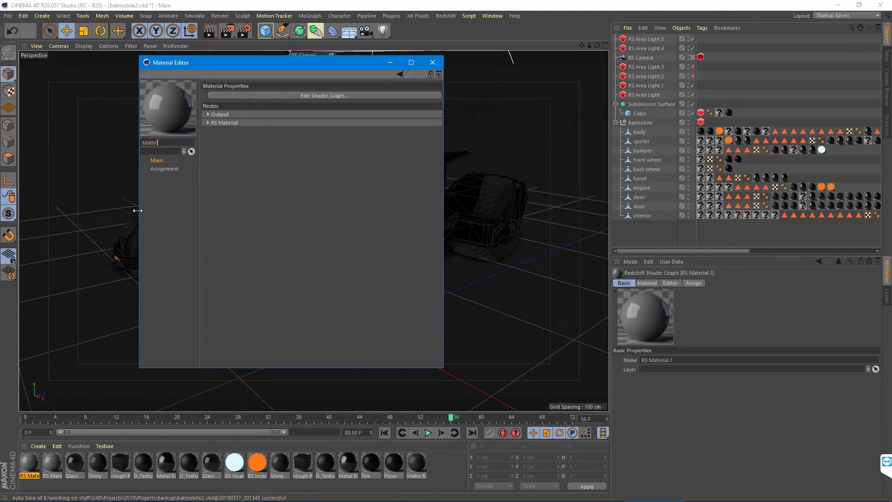
pyautogui.write(' Black 2')
pyautogui.press('Return')
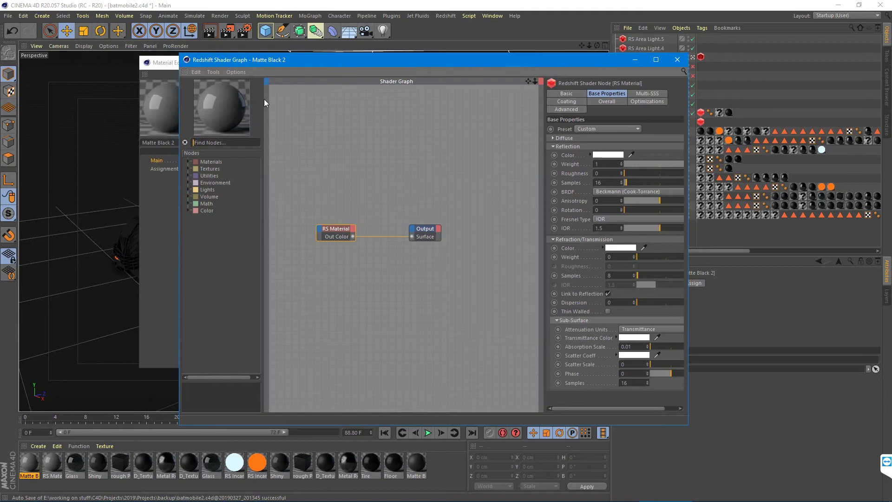
# Step: Open the Matte Black 2 preview in its own window and arrange it beside the Shader Graph
pyautogui.rightClick(218, 105)
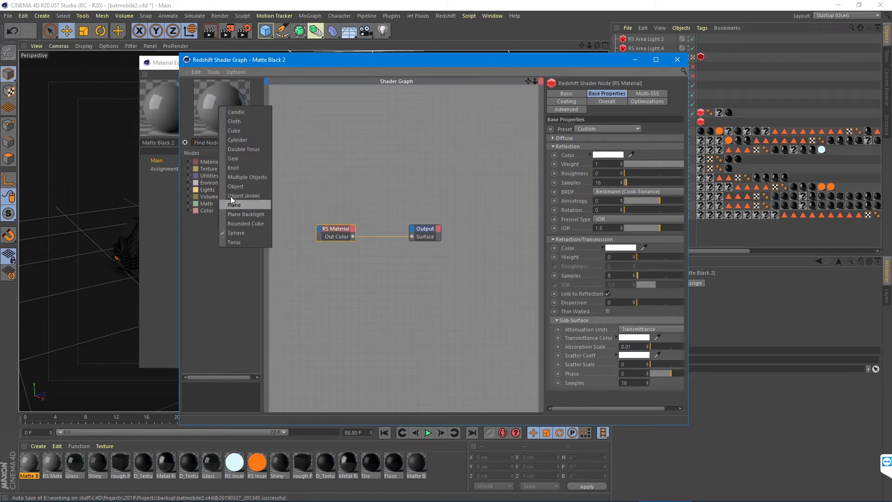
pyautogui.click(167, 121)
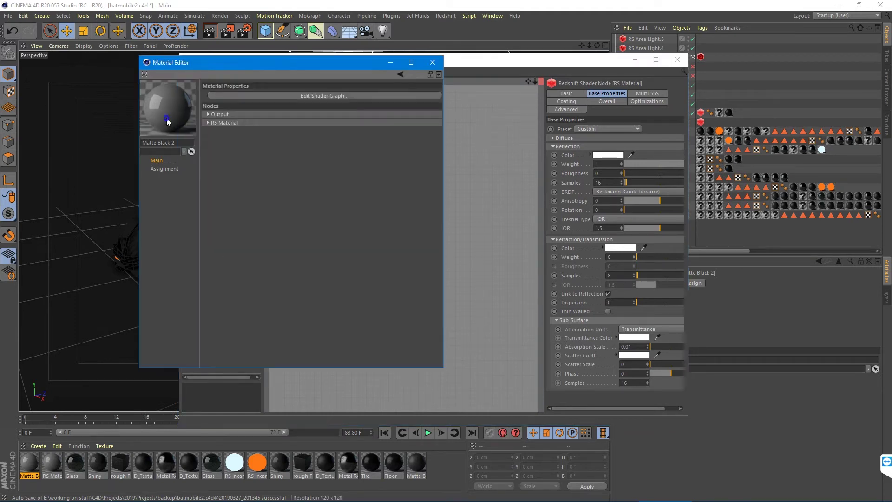
pyautogui.rightClick(168, 121)
pyautogui.click(195, 134)
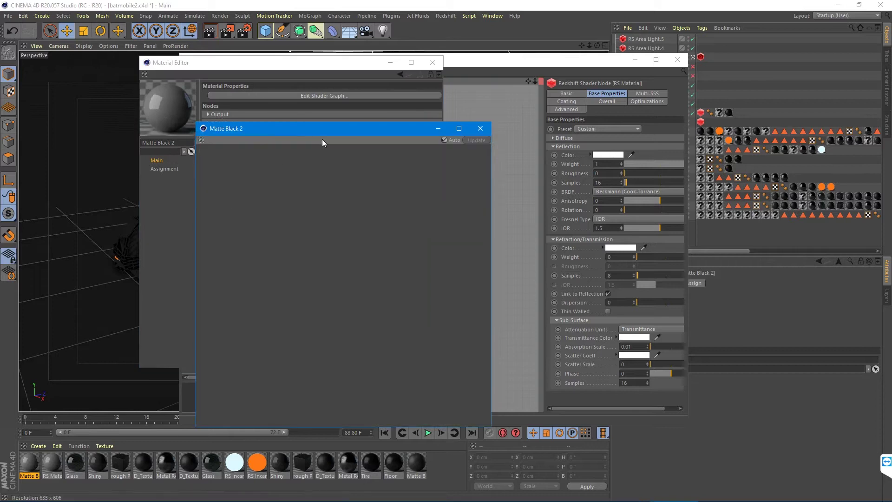
pyautogui.click(435, 63)
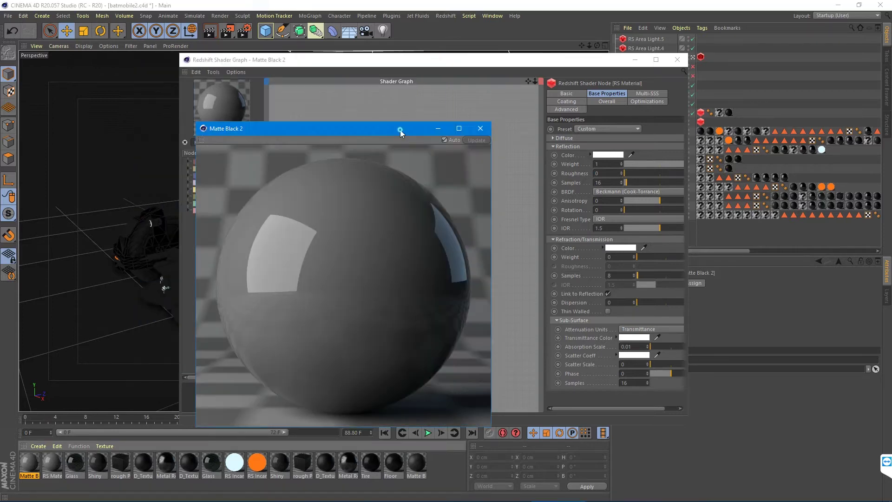
pyautogui.moveTo(400, 129); pyautogui.dragTo(761, 107)
pyautogui.moveTo(553, 62); pyautogui.dragTo(416, 76)
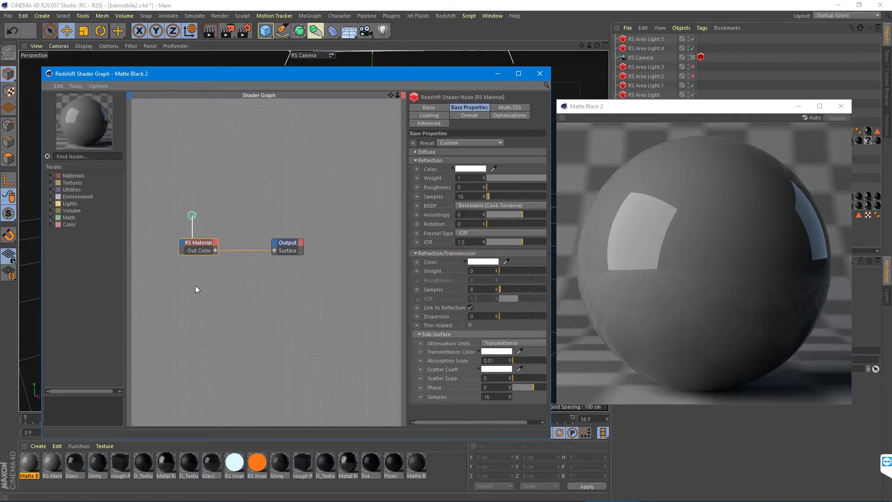
# Step: Select the RS Material node in the shader graph for editing
pyautogui.click(288, 250)
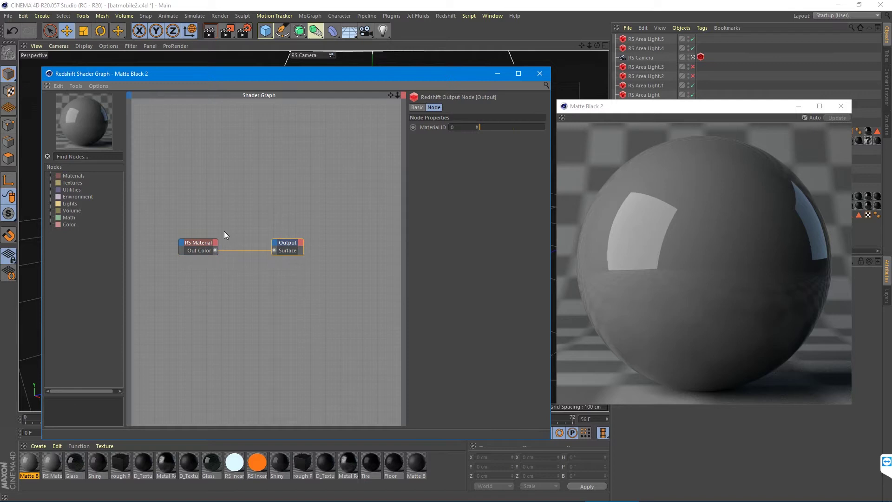
pyautogui.moveTo(281, 197); pyautogui.dragTo(321, 317)
pyautogui.click(208, 247)
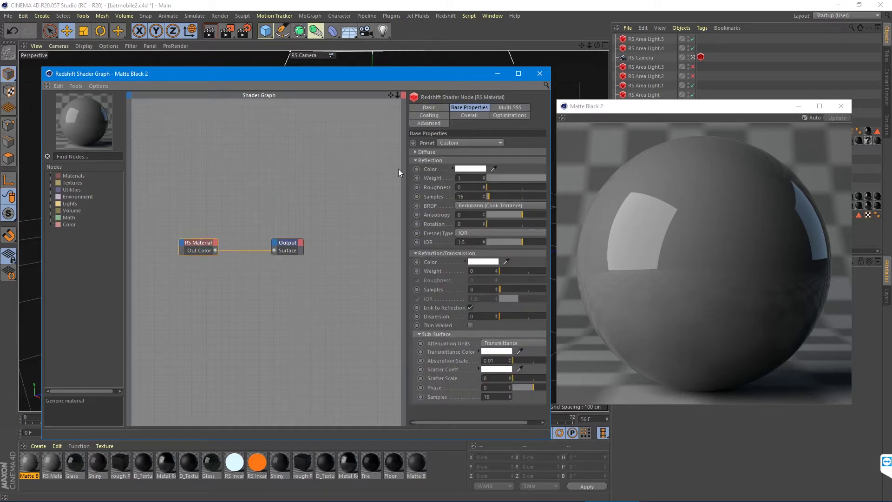
# Step: Apply the Plastic preset and set the diffuse colour to pure black
pyautogui.click(467, 145)
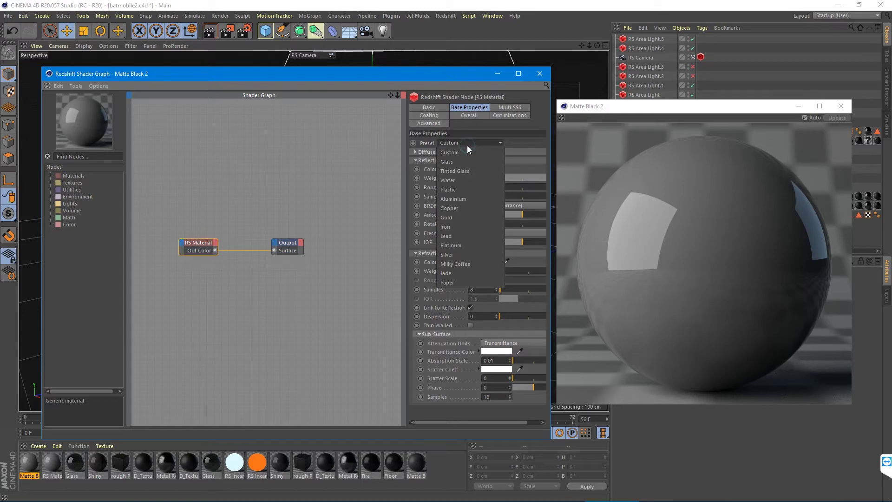
pyautogui.click(447, 188)
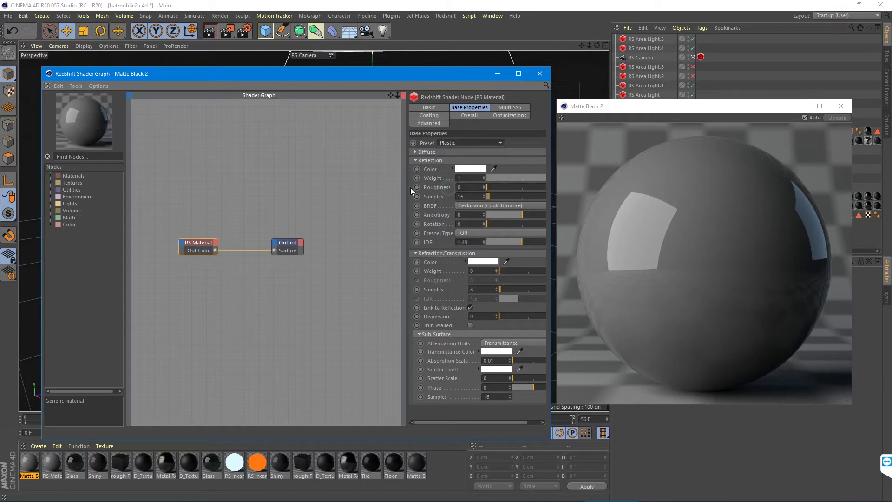
pyautogui.click(415, 151)
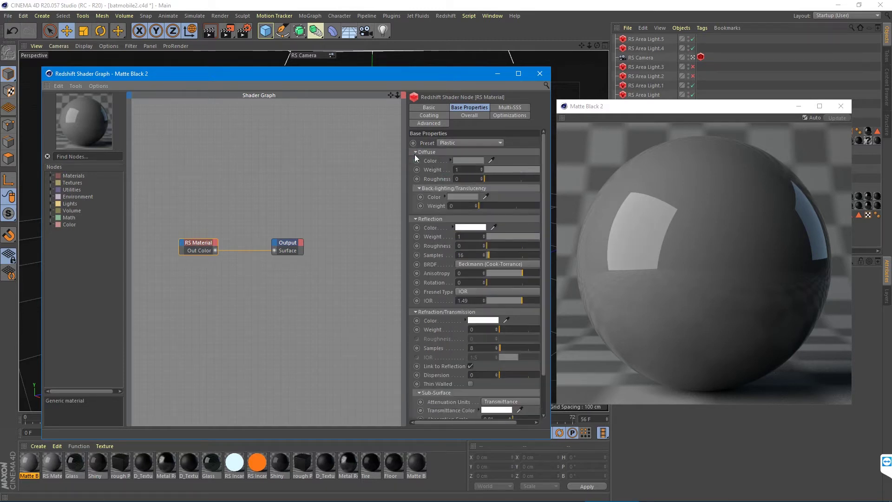
pyautogui.click(465, 160)
pyautogui.moveTo(450, 182); pyautogui.dragTo(409, 182)
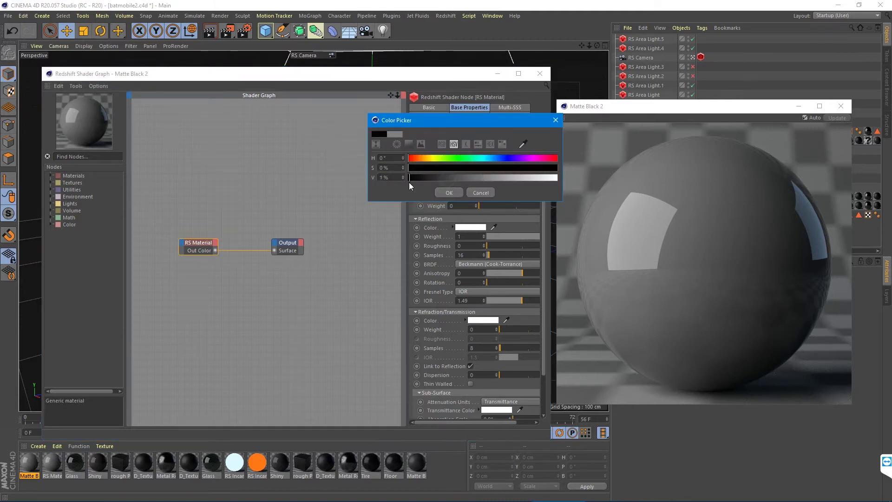
pyautogui.click(448, 193)
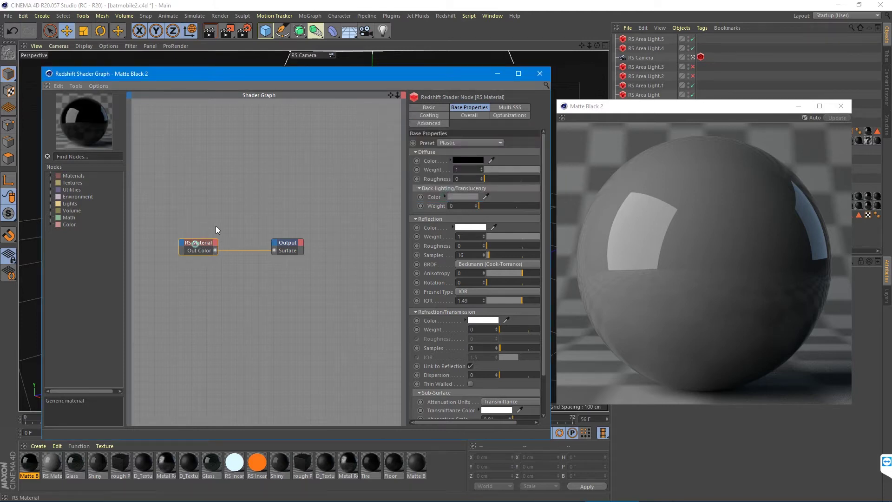
# Step: Set reflection roughness to 0.5 and IOR to 1.46, then frame the nodes
pyautogui.doubleClick(475, 247)
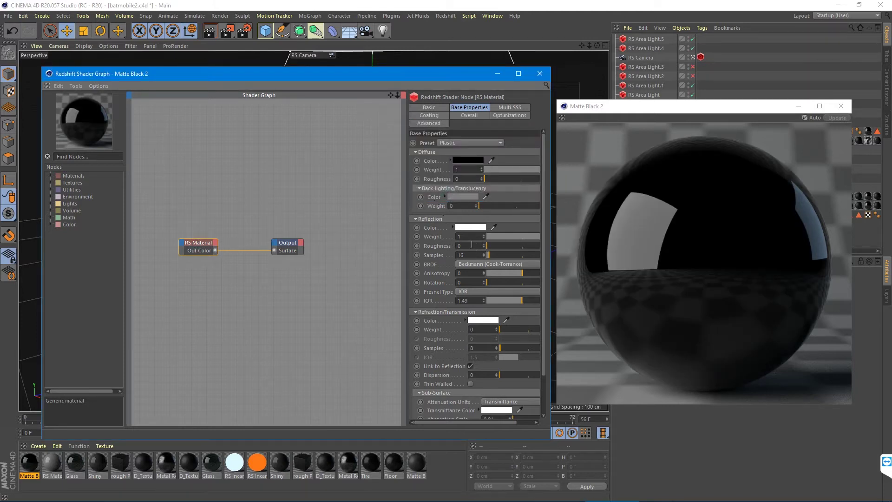
pyautogui.write('0.5')
pyautogui.press('Return')
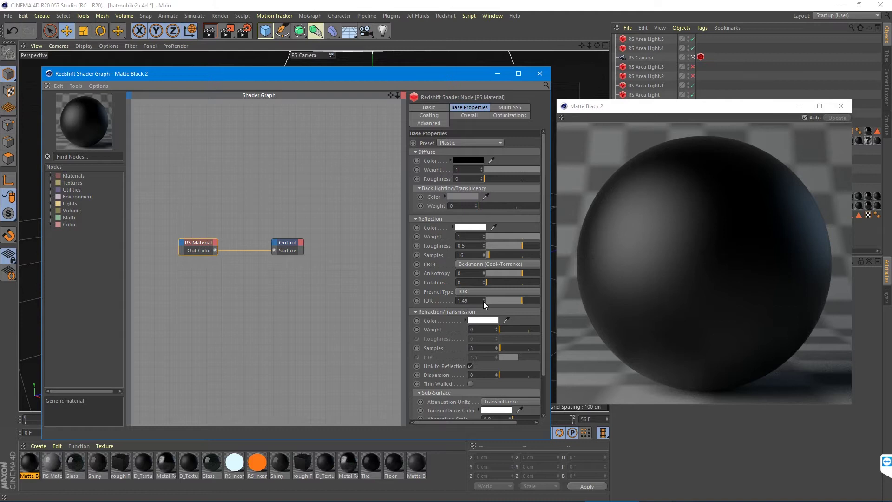
pyautogui.moveTo(484, 300); pyautogui.dragTo(483, 303)
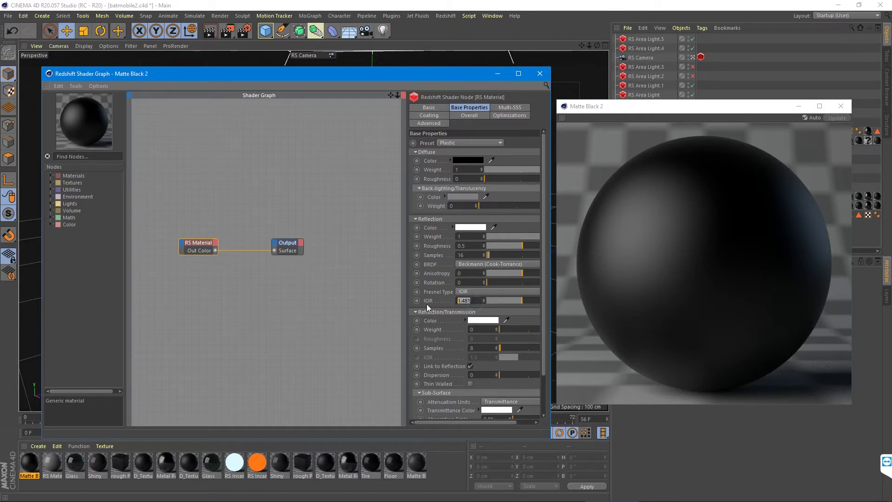
pyautogui.write('1.46')
pyautogui.press('Return')
pyautogui.press('h')
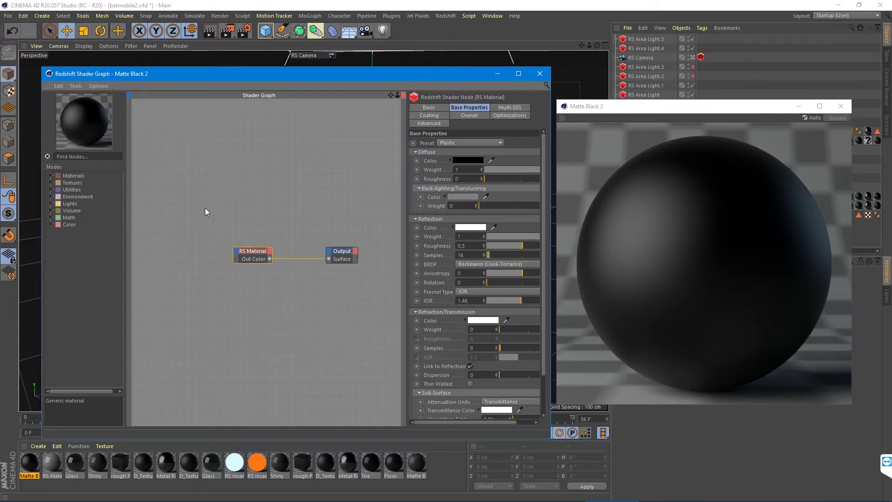
# Step: Add an RS Noise node and wire its Out Color into the RS Material's Diffuse Color
pyautogui.click(79, 156)
pyautogui.write('noise')
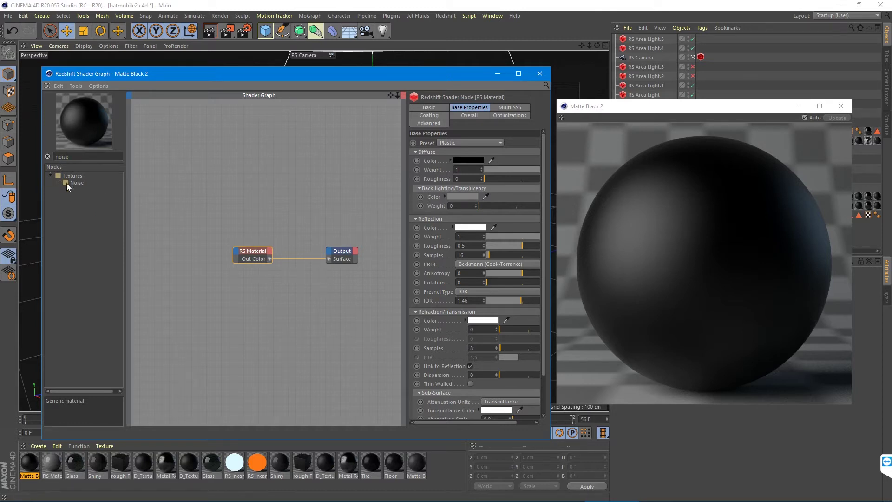
pyautogui.moveTo(67, 184); pyautogui.dragTo(178, 225)
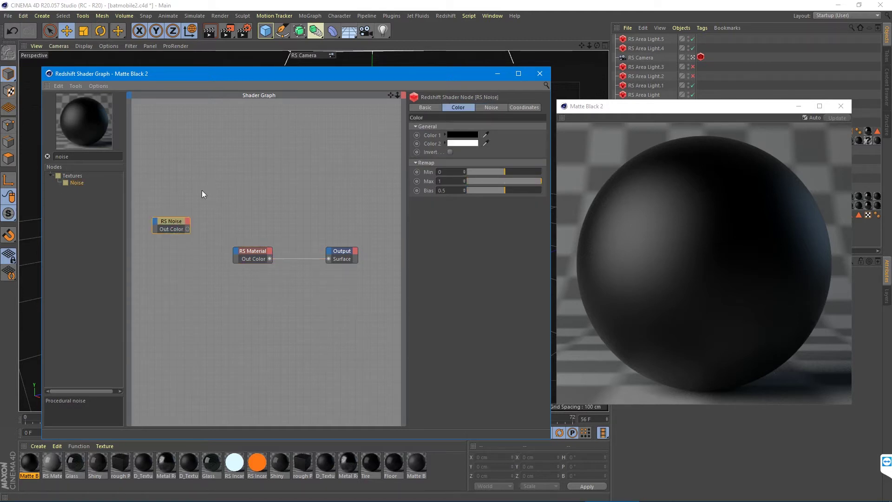
pyautogui.moveTo(187, 229); pyautogui.dragTo(236, 251)
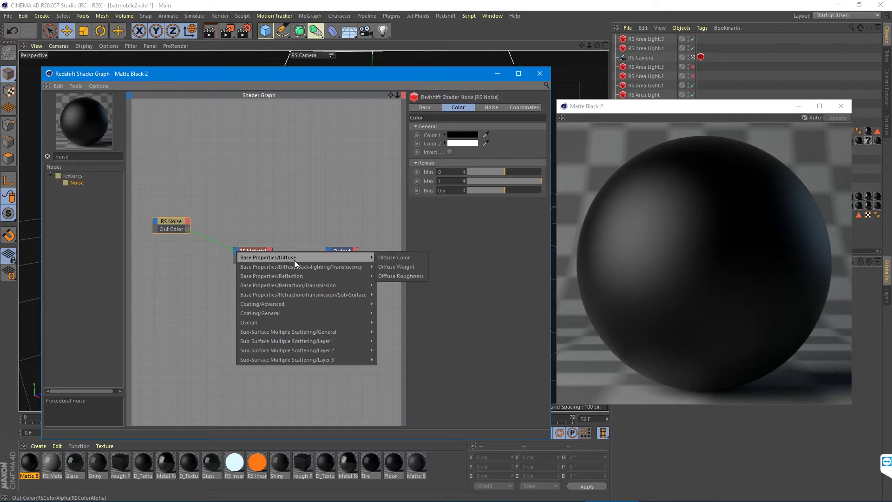
pyautogui.click(389, 258)
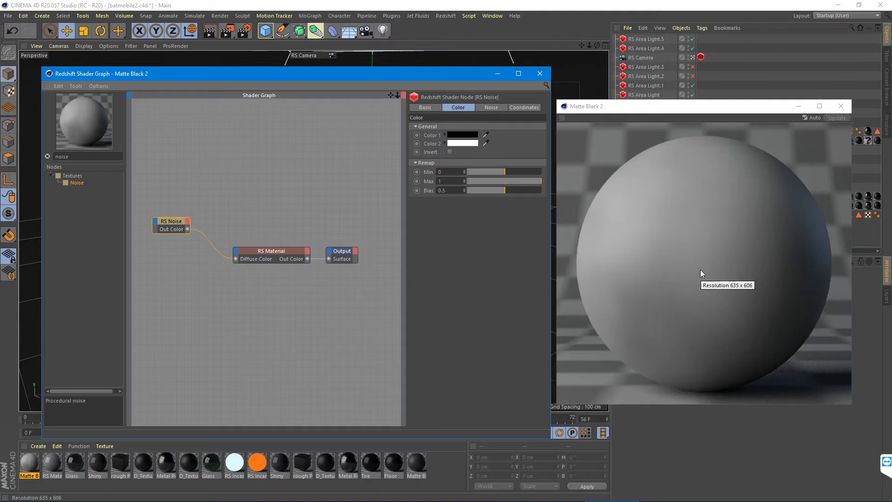
# Step: Move the RS Noise node up and to the right in the graph
pyautogui.click(261, 256)
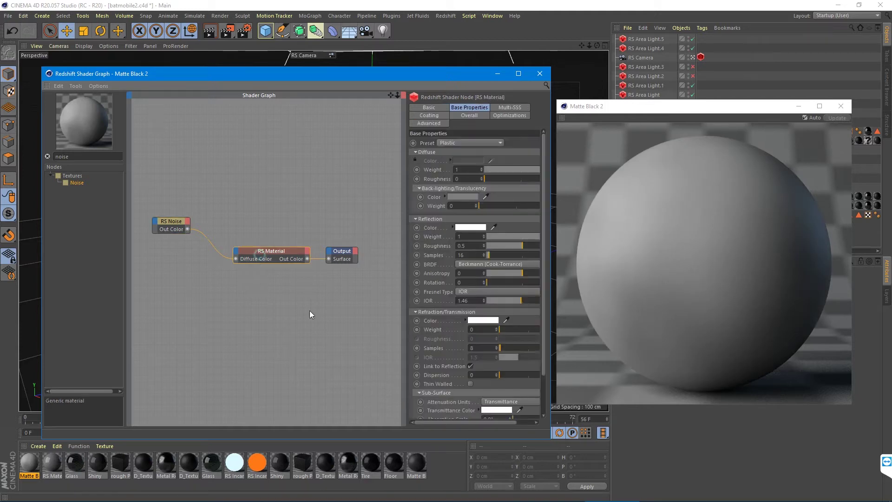
pyautogui.click(165, 224)
pyautogui.moveTo(171, 222); pyautogui.dragTo(185, 215)
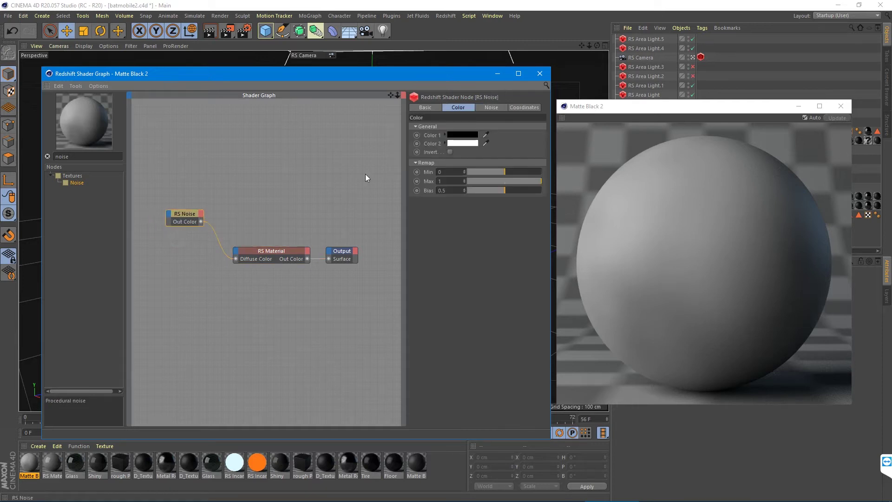
# Step: Set the RS Noise Complexity to 5
pyautogui.click(490, 108)
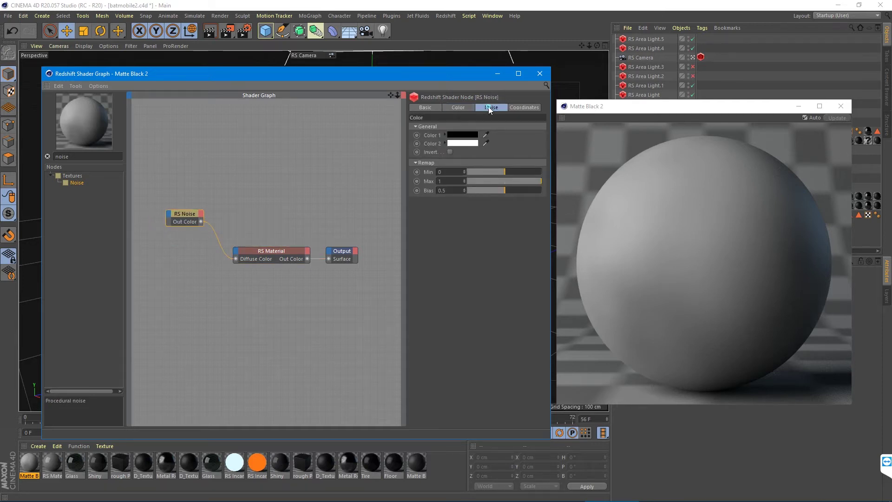
pyautogui.doubleClick(476, 153)
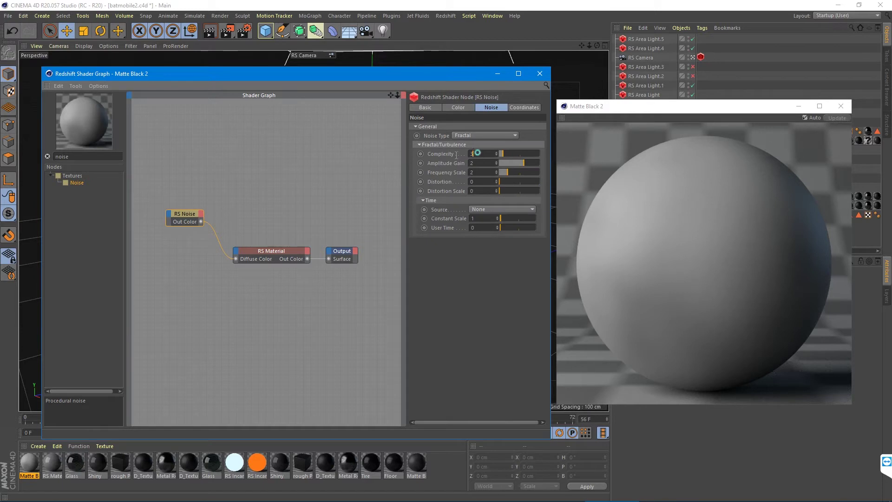
pyautogui.write('5')
pyautogui.press('Return')
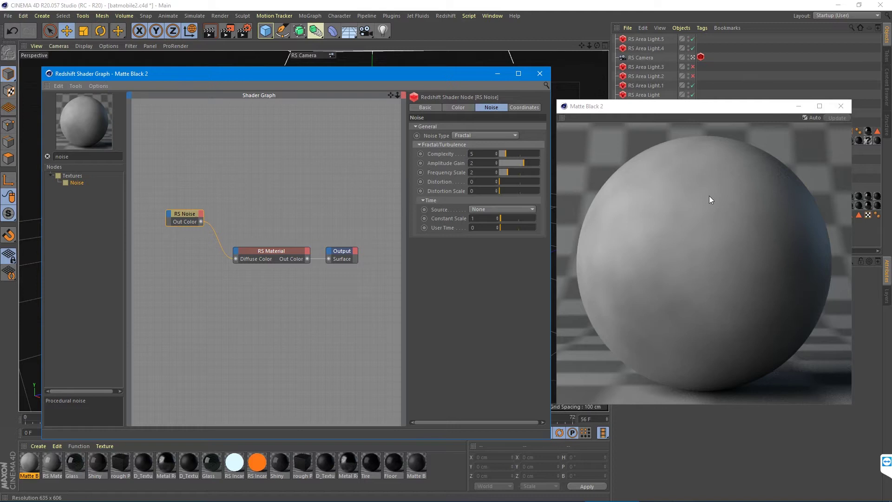
# Step: Set the noise Overall Scale to 0.3, after testing values of 5 and 0.065
pyautogui.click(524, 107)
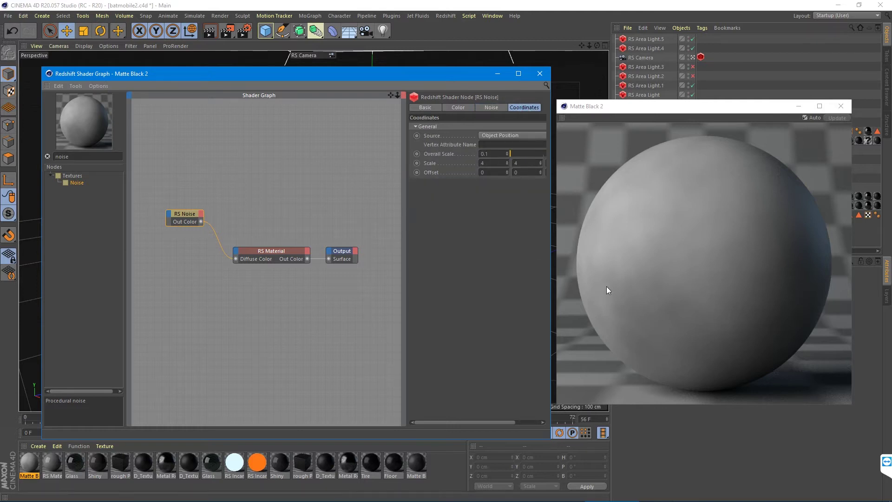
pyautogui.click(495, 153)
pyautogui.write('0.3')
pyautogui.press('Return')
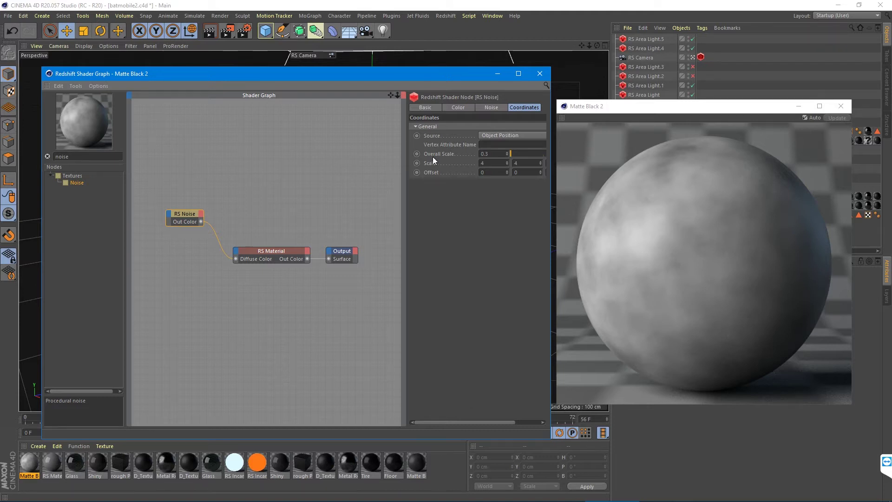
pyautogui.doubleClick(486, 154)
pyautogui.write('5')
pyautogui.press('Return')
pyautogui.doubleClick(489, 154)
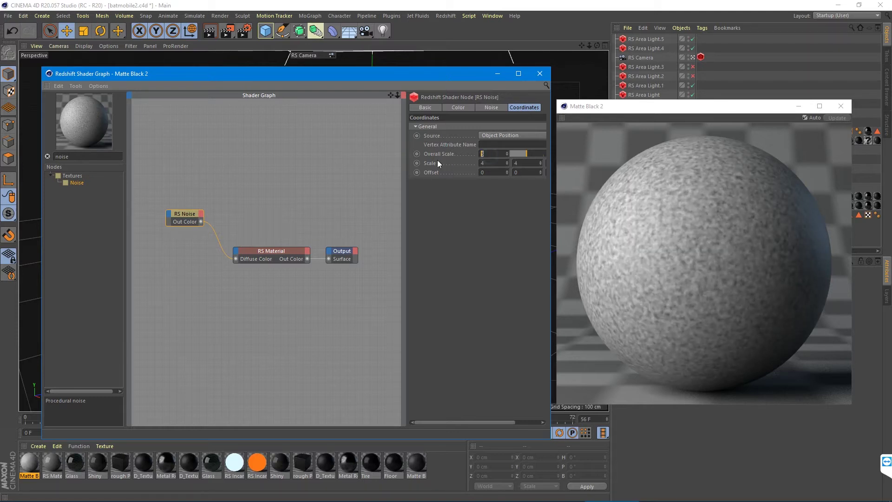
pyautogui.write('0.065')
pyautogui.press('Return')
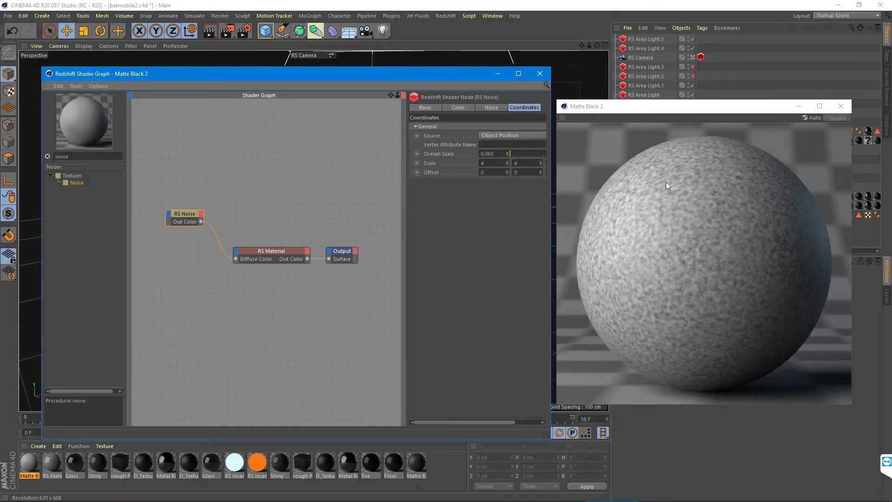
pyautogui.doubleClick(488, 154)
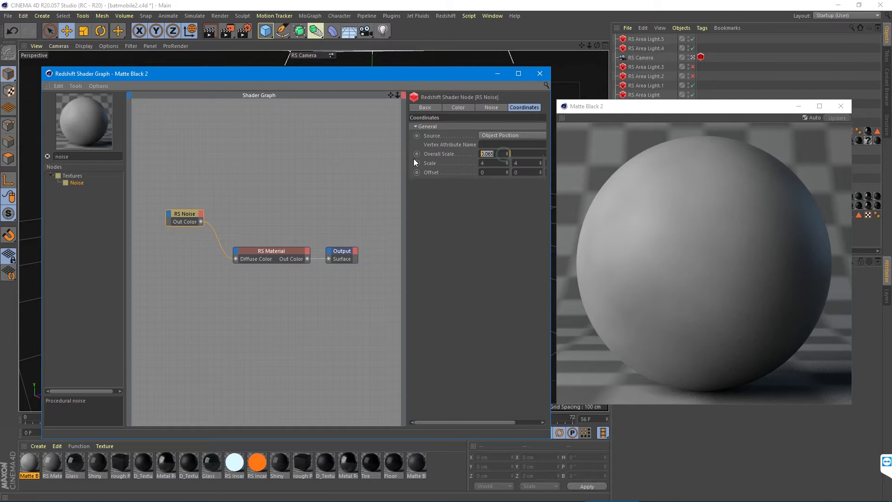
pyautogui.write('0.3')
pyautogui.press('Return')
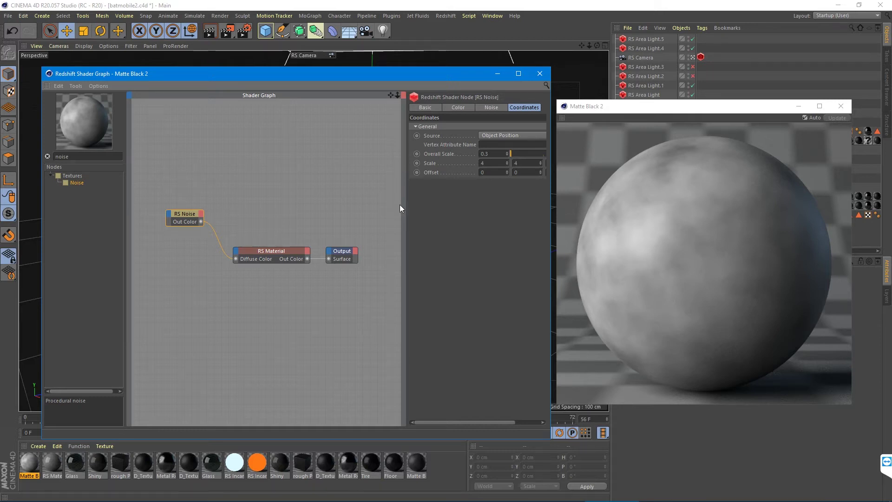
# Step: Darken RS Noise Color 1 to 15% and Color 2 to 16% brightness
pyautogui.click(460, 107)
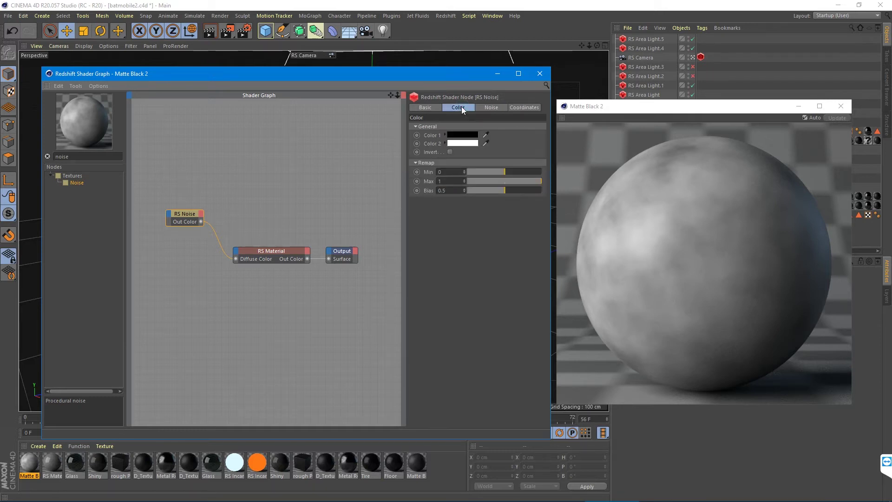
pyautogui.click(462, 136)
pyautogui.click(430, 155)
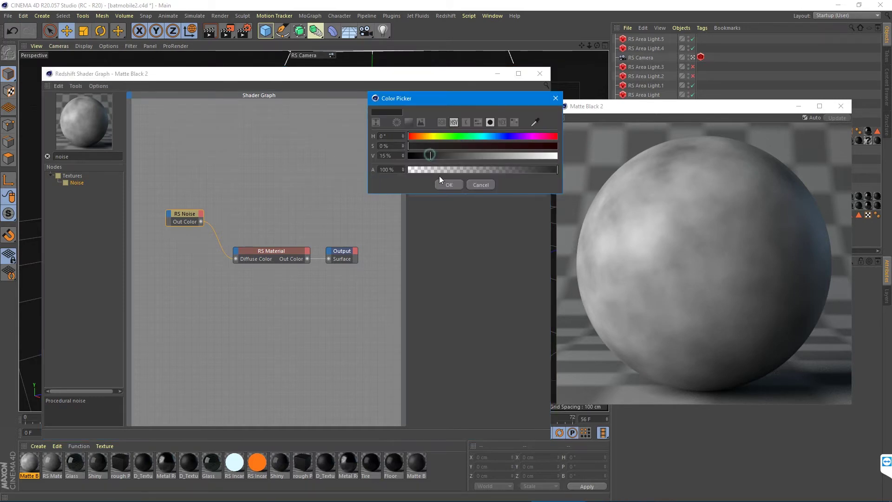
pyautogui.click(446, 185)
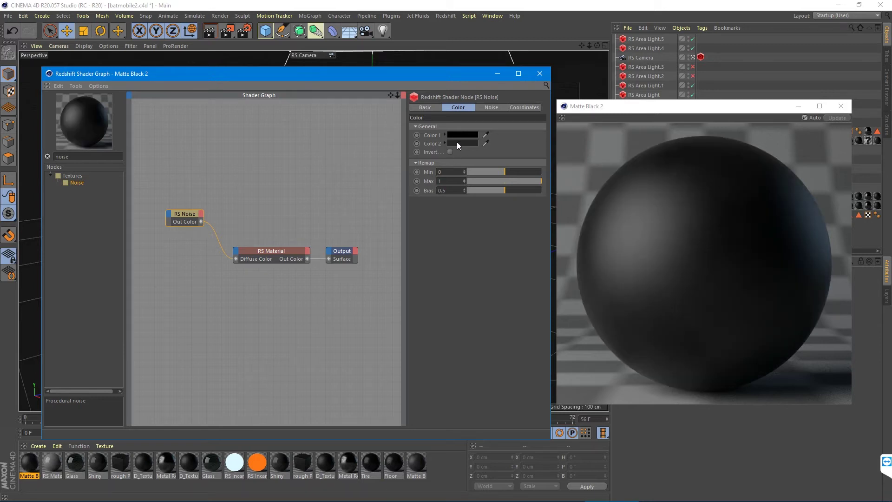
pyautogui.click(457, 143)
pyautogui.click(423, 154)
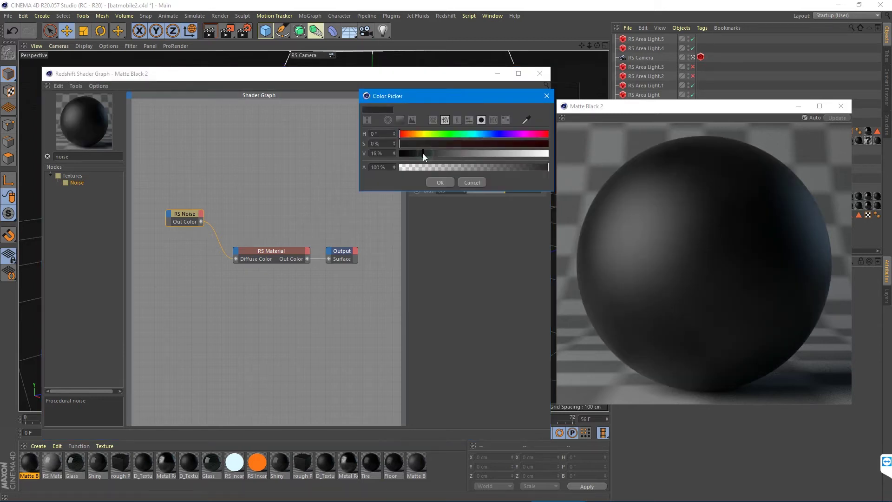
pyautogui.click(439, 182)
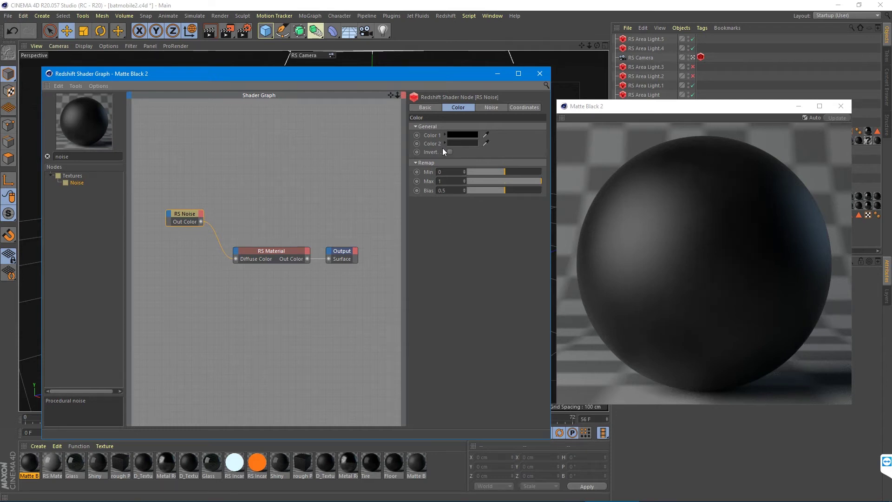
# Step: Adjust Color 1 to 23% brightness, then unplug the noise from Diffuse Color
pyautogui.click(463, 134)
pyautogui.click(428, 153)
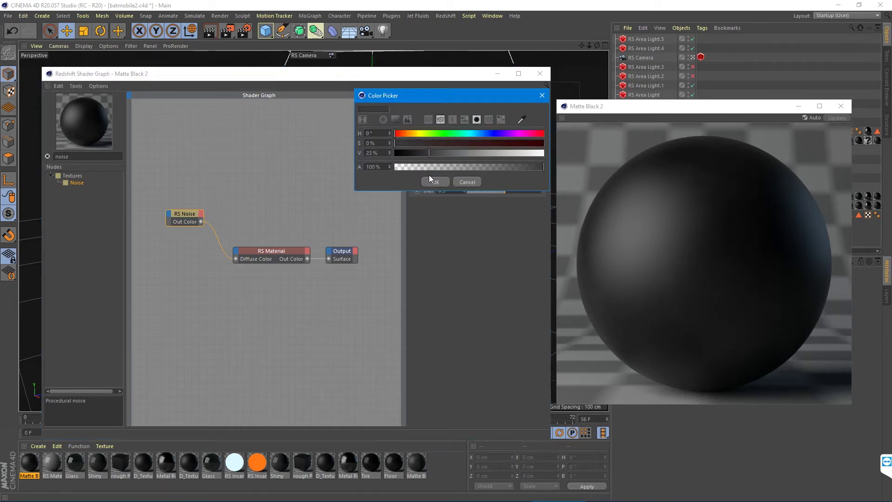
pyautogui.click(431, 182)
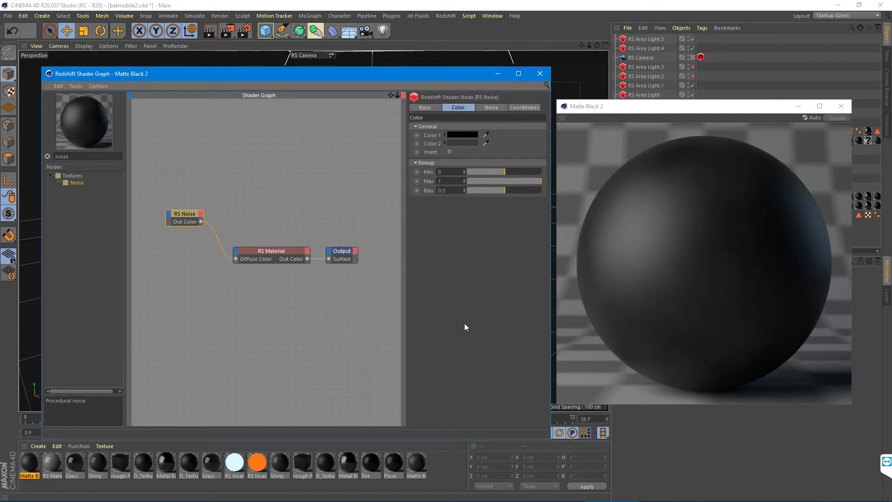
pyautogui.click(457, 142)
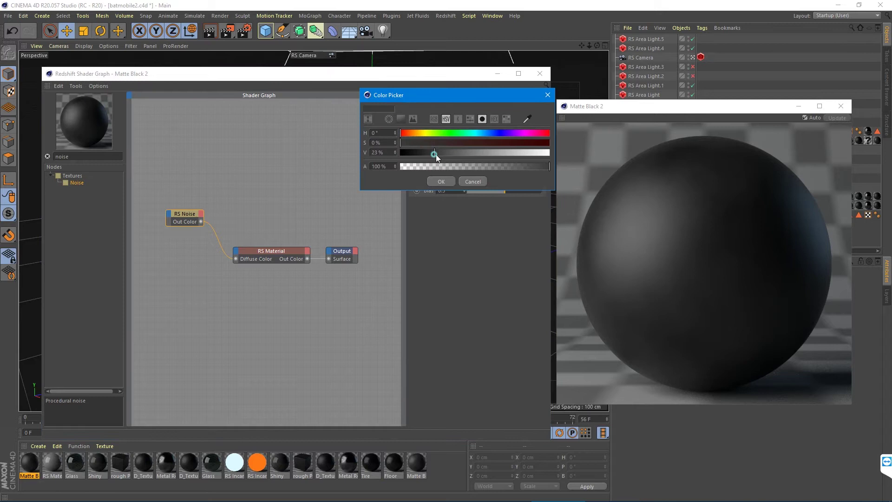
pyautogui.click(438, 182)
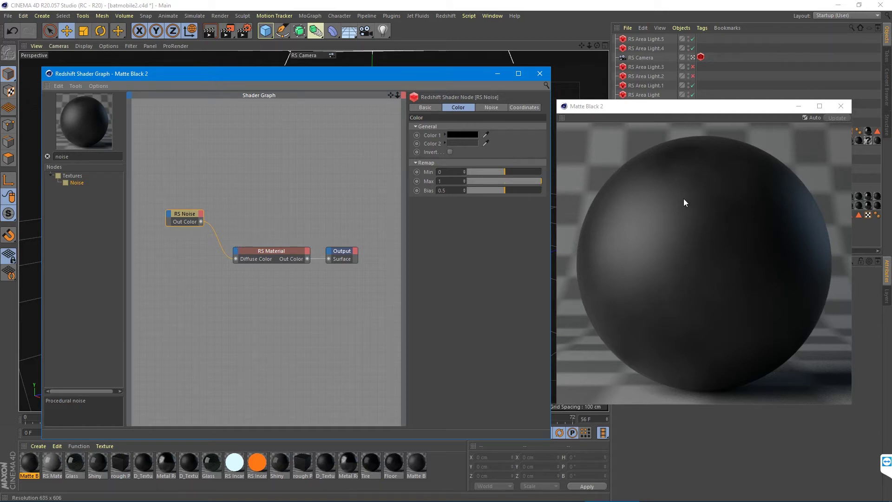
pyautogui.moveTo(222, 248); pyautogui.dragTo(205, 275)
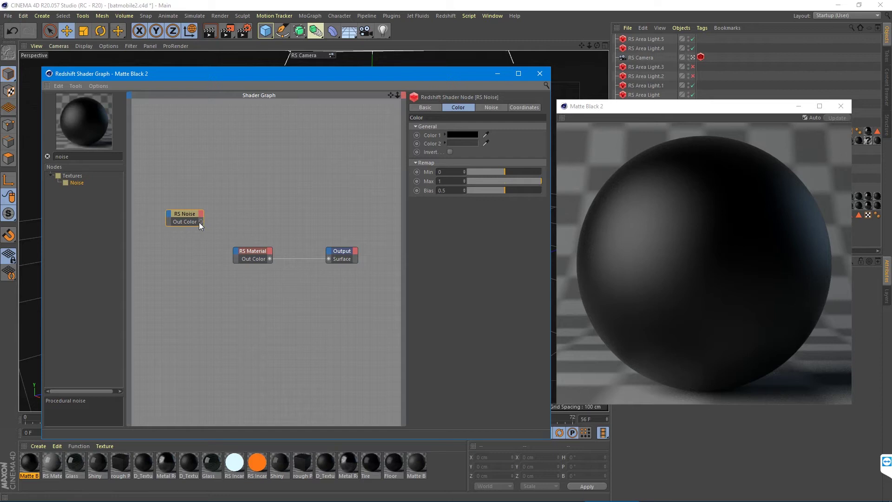
# Step: Wire RS Noise into RS Material's Diffuse Color and directly into the Output node's Surface
pyautogui.moveTo(201, 222); pyautogui.dragTo(235, 250)
pyautogui.moveTo(261, 258)
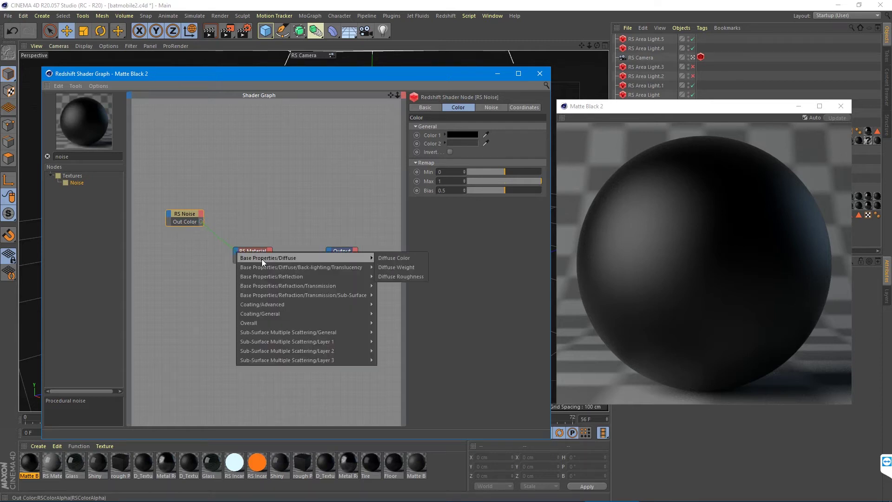
pyautogui.click(396, 261)
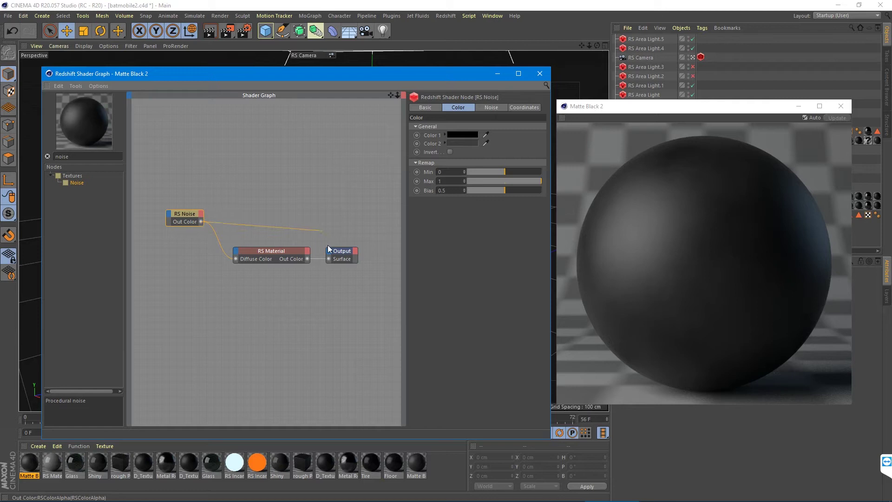
pyautogui.moveTo(328, 244); pyautogui.dragTo(252, 277)
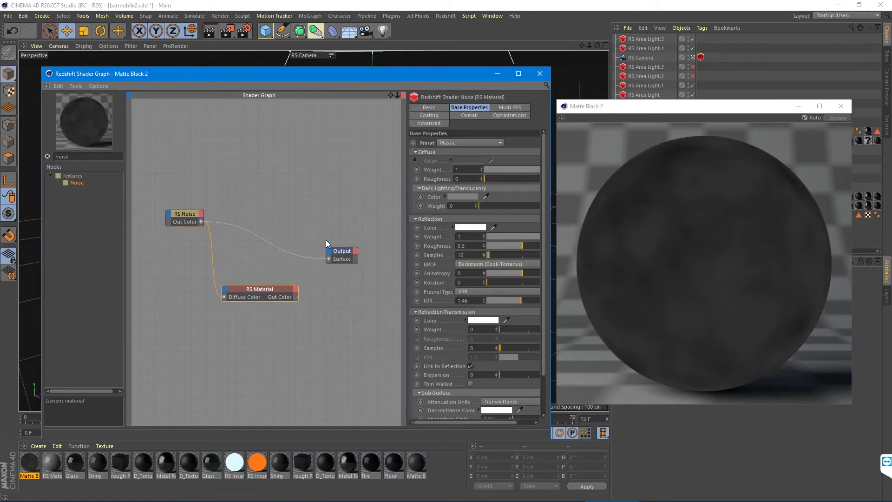
pyautogui.click(334, 251)
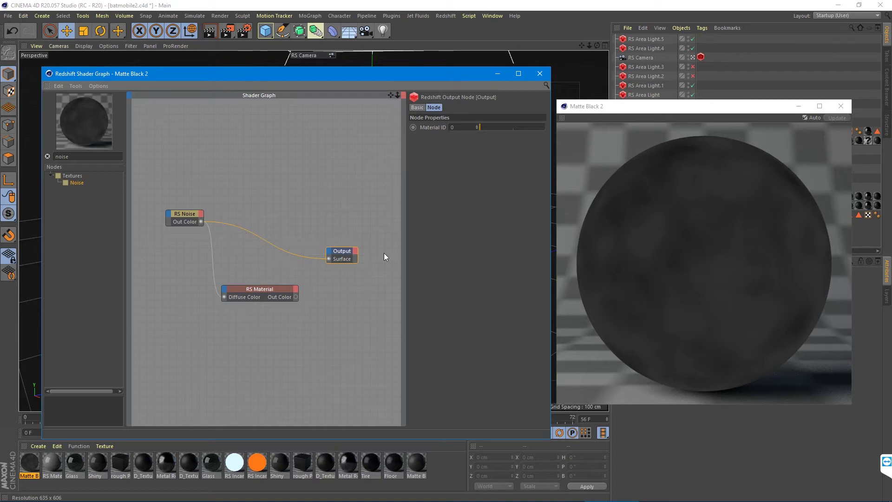
# Step: Try a light grey, then a 25% grey, as RS Noise's second colour
pyautogui.click(196, 219)
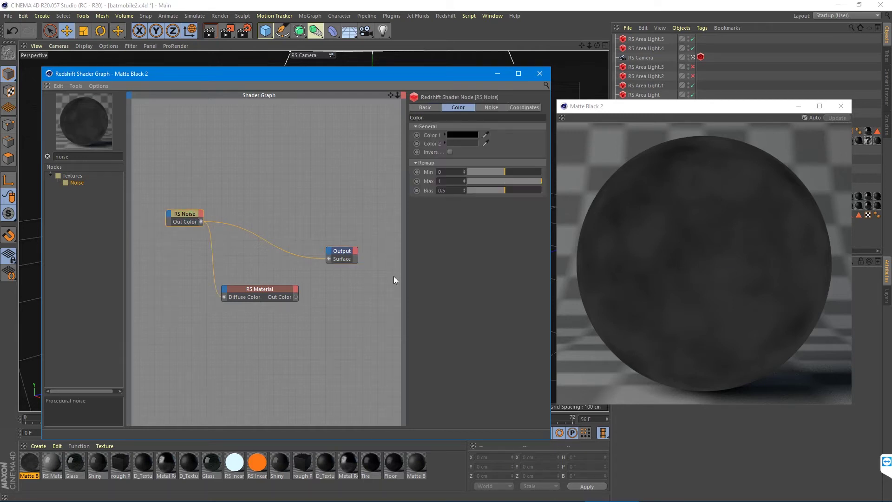
pyautogui.click(453, 144)
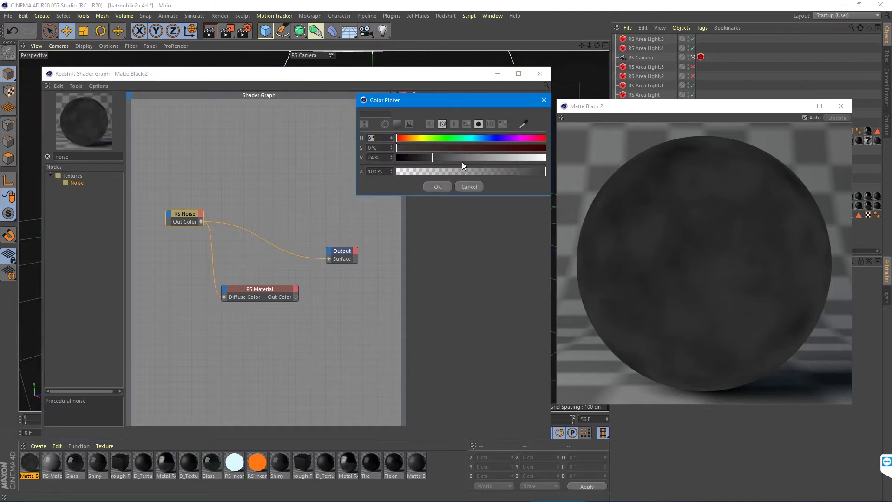
pyautogui.click(462, 158)
pyautogui.click(437, 187)
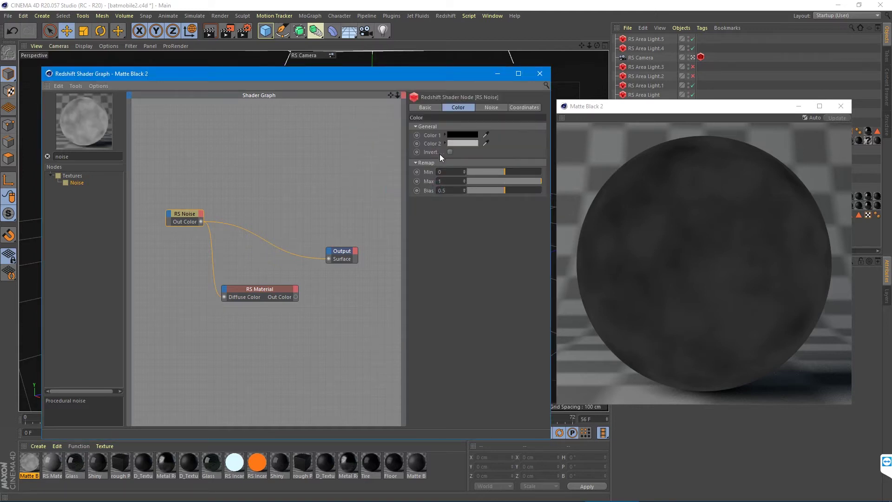
pyautogui.click(461, 144)
pyautogui.moveTo(459, 156); pyautogui.dragTo(439, 155)
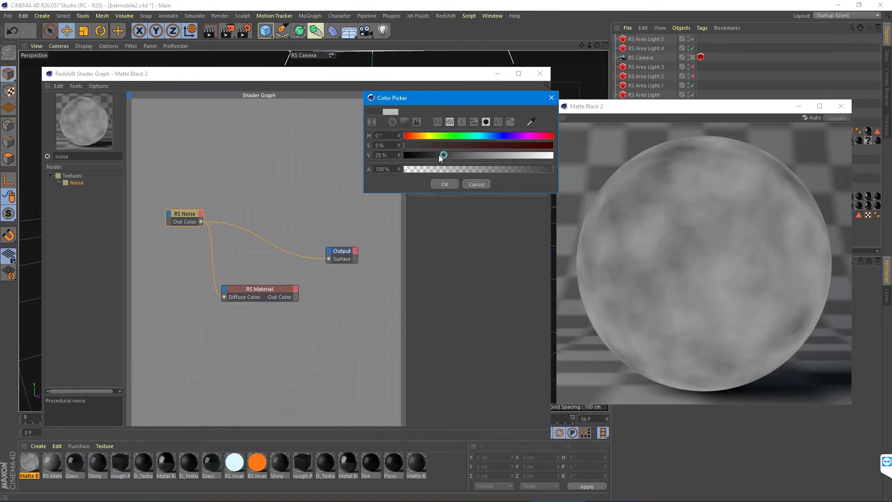
pyautogui.click(444, 184)
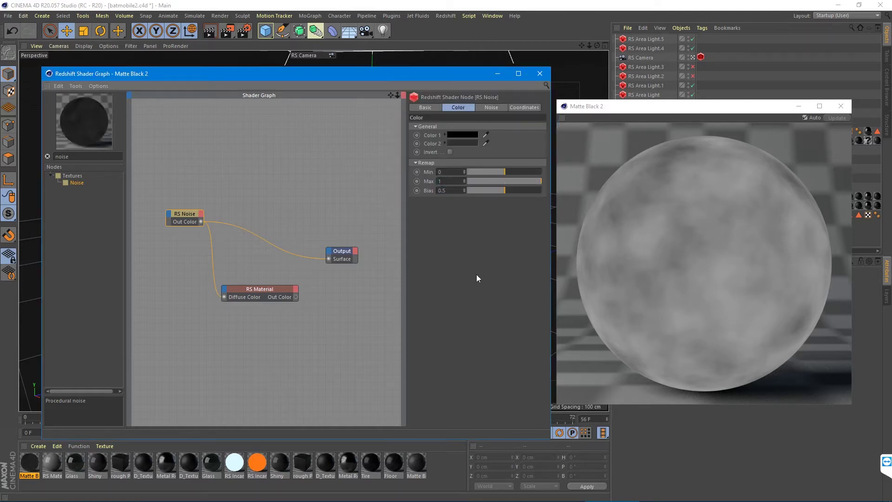
# Step: Fine-tune RS Noise Color 2 to a dark grey around 20–22% brightness
pyautogui.click(458, 144)
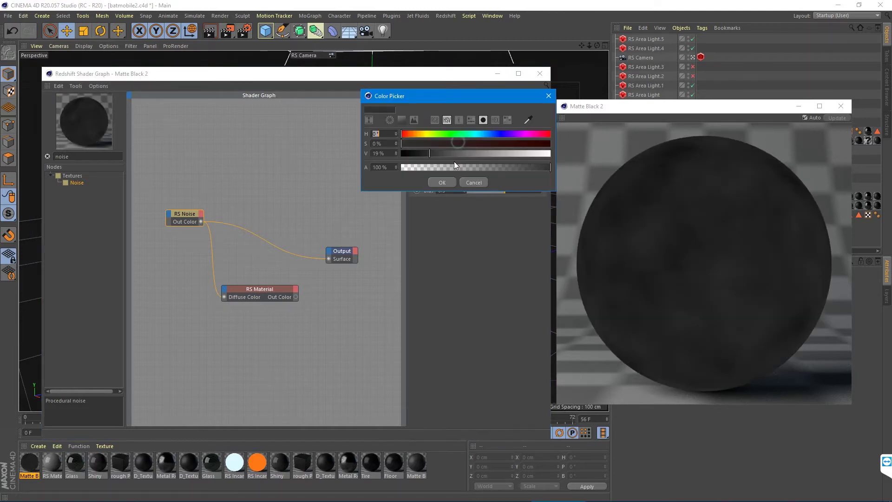
pyautogui.moveTo(428, 154); pyautogui.dragTo(437, 155)
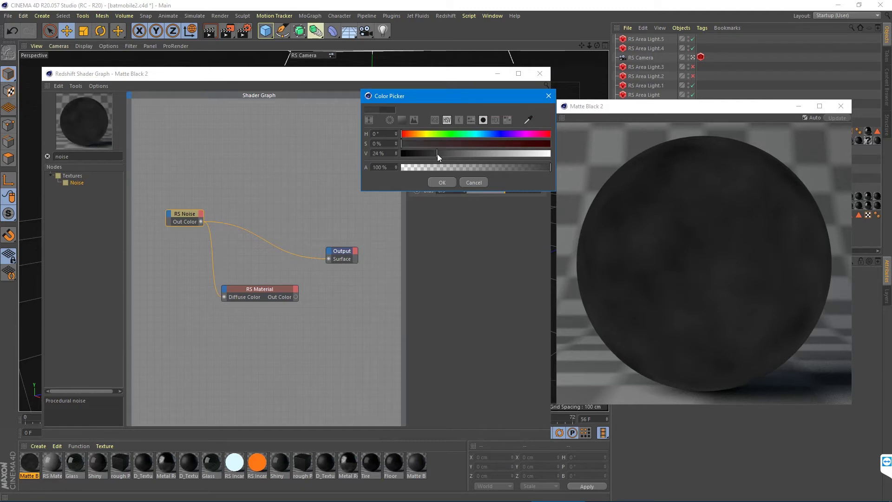
pyautogui.click(439, 183)
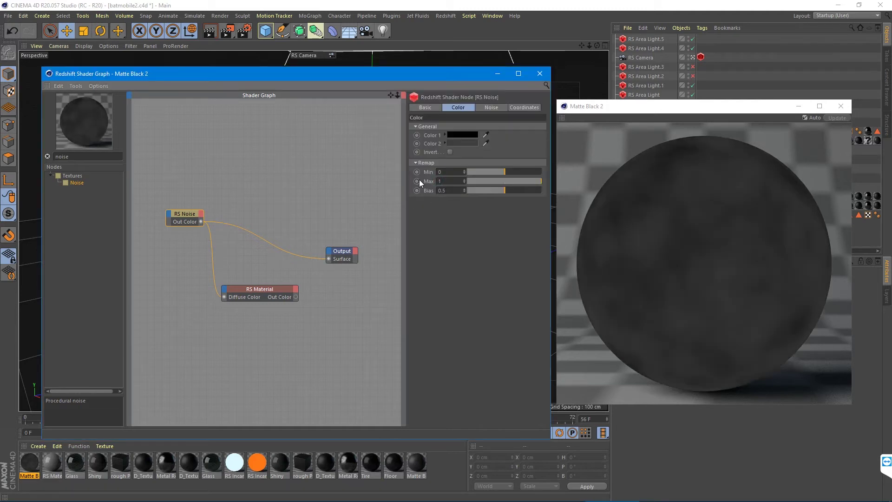
pyautogui.click(457, 143)
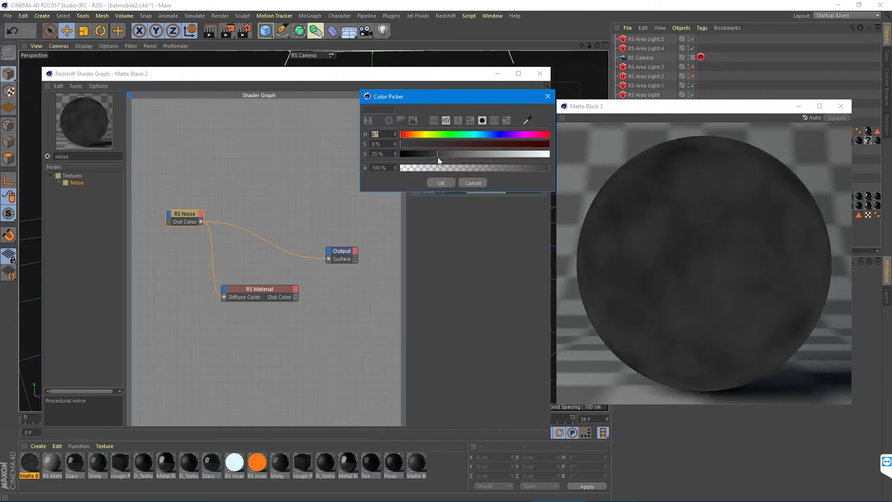
pyautogui.moveTo(438, 155); pyautogui.dragTo(431, 159)
pyautogui.click(439, 183)
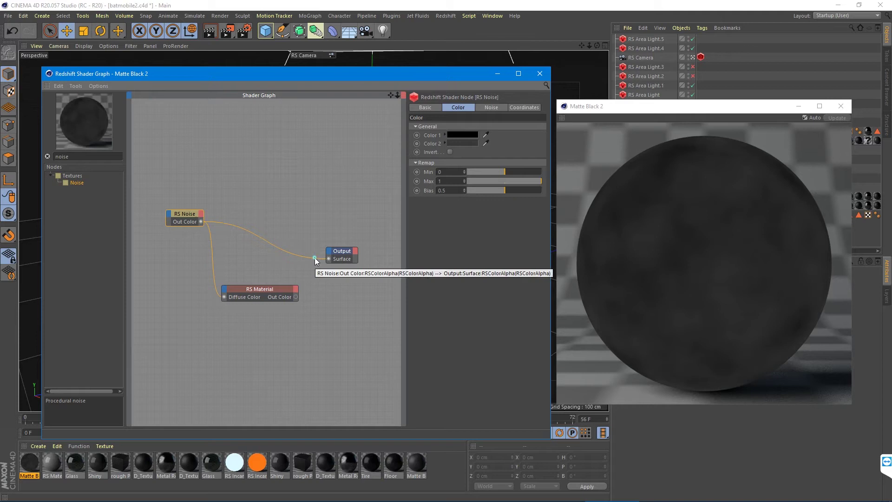
# Step: Swap the noise for RS Material's output on Output Surface and move the material node up between the others
pyautogui.moveTo(314, 257)
pyautogui.mouseDown()
pyautogui.moveTo(313, 273)
pyautogui.moveTo(310, 262)
pyautogui.mouseUp()
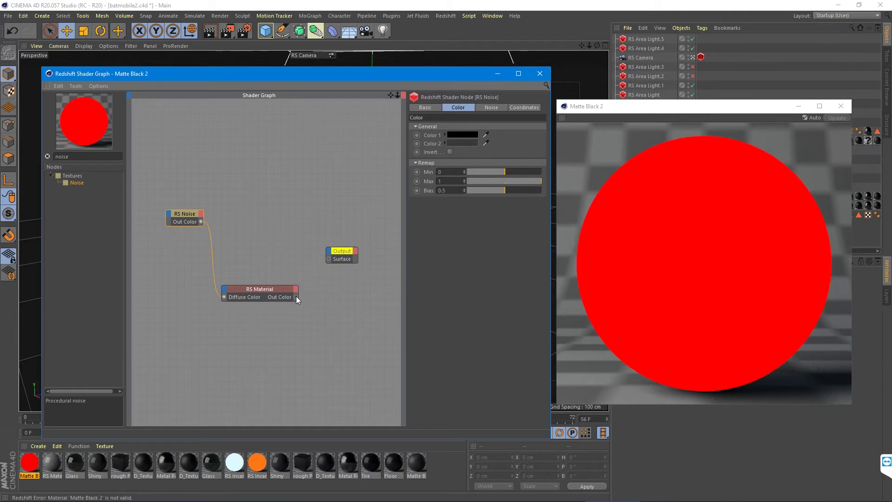
pyautogui.moveTo(296, 297); pyautogui.dragTo(328, 260)
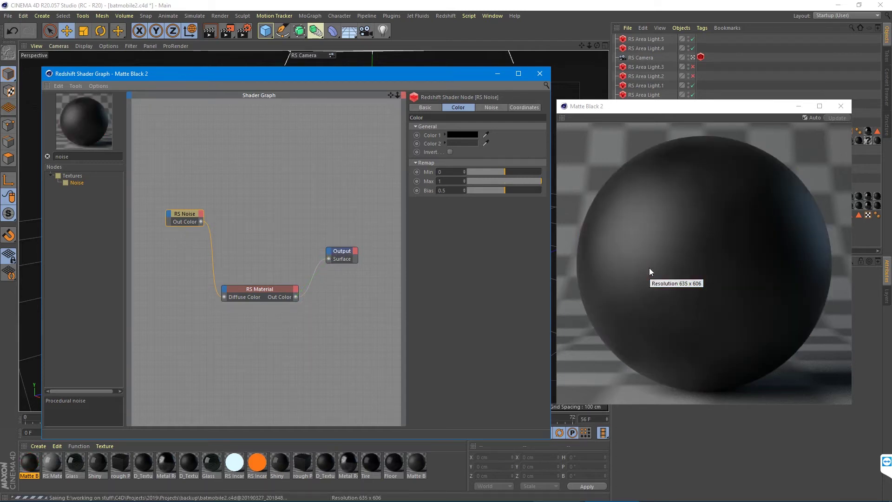
pyautogui.moveTo(247, 291); pyautogui.dragTo(261, 234)
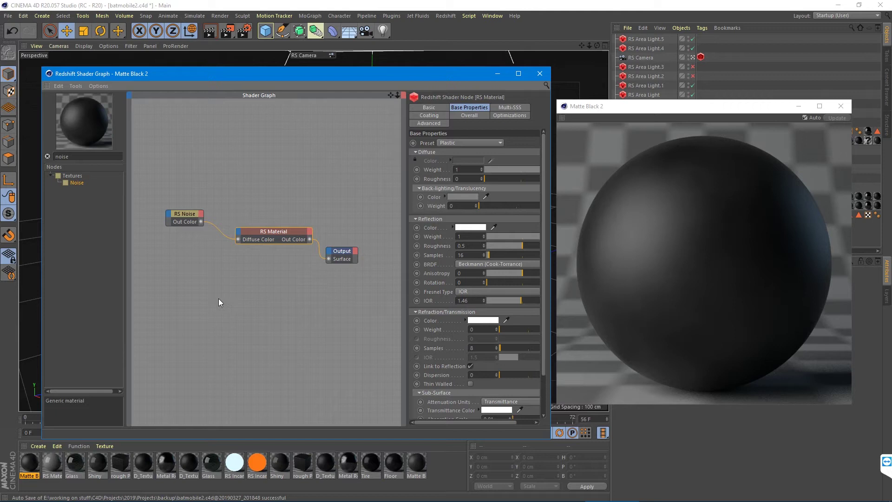
# Step: Add an RS Bump Map node to the graph via a 'bump' node search
pyautogui.rightClick(221, 317)
pyautogui.press('Escape')
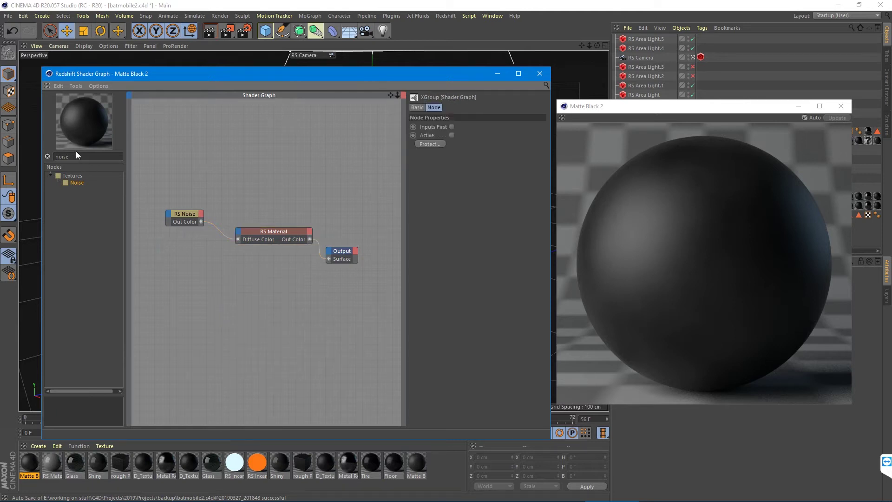
pyautogui.click(72, 156)
pyautogui.write('bump')
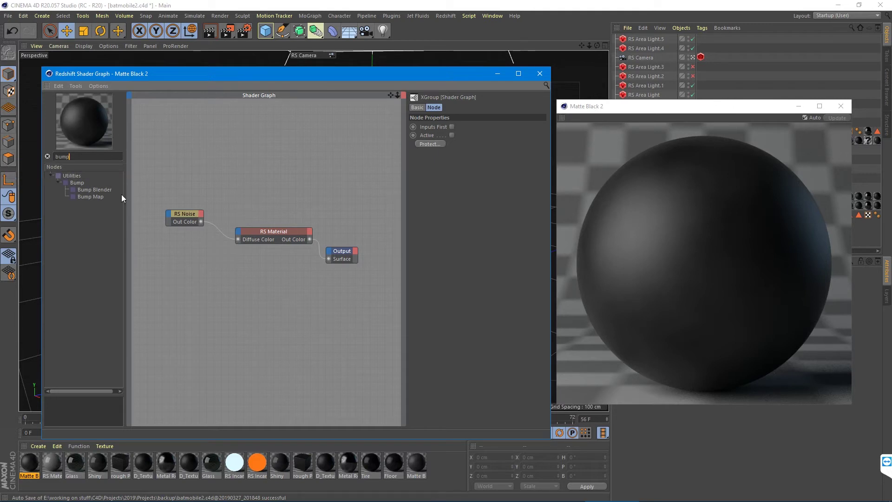
pyautogui.moveTo(94, 197); pyautogui.dragTo(211, 295)
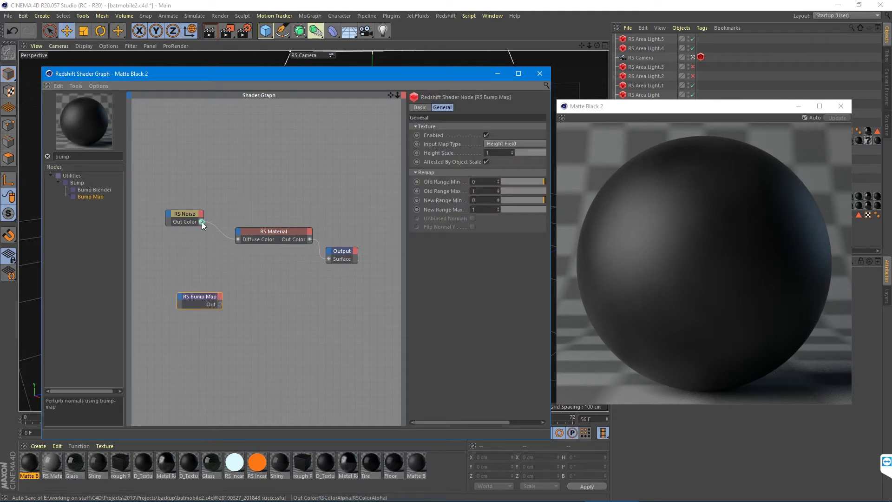
# Step: Feed RS Noise into the Bump Map's Input and the Bump Map into RS Material's Bump Input
pyautogui.moveTo(201, 221); pyautogui.dragTo(180, 296)
pyautogui.click(219, 312)
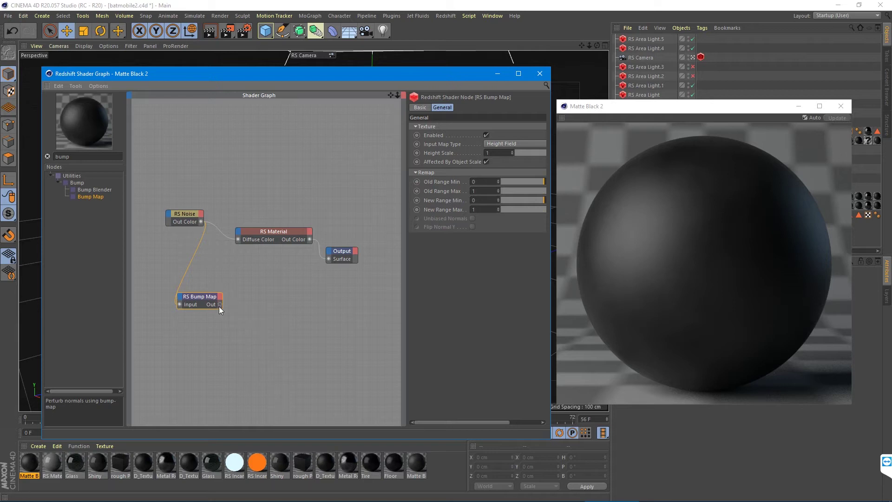
pyautogui.moveTo(219, 305); pyautogui.dragTo(239, 232)
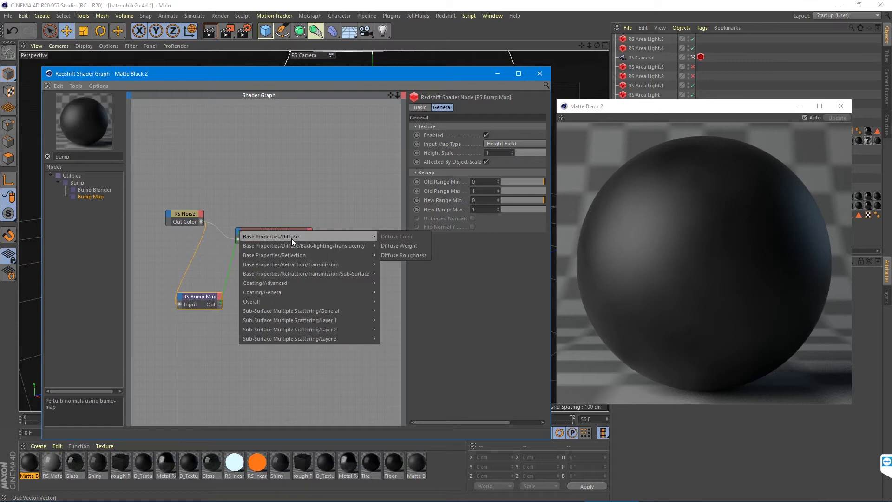
pyautogui.moveTo(319, 304)
pyautogui.click(394, 330)
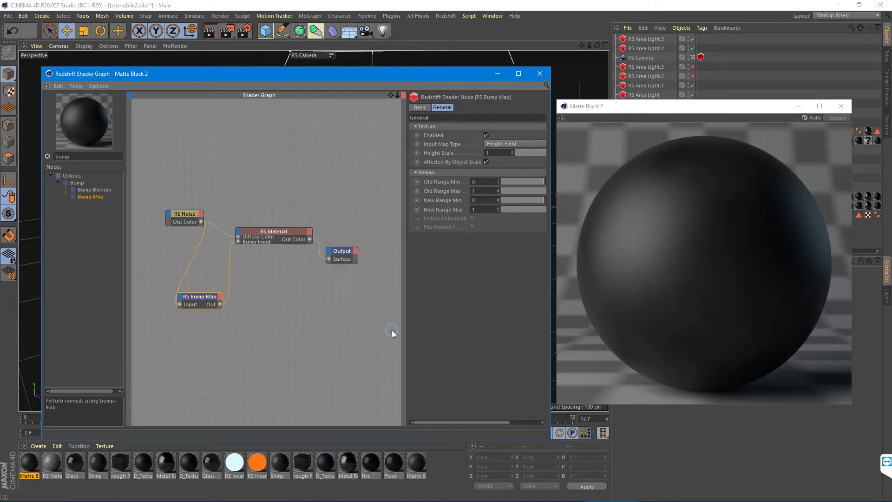
pyautogui.click(185, 213)
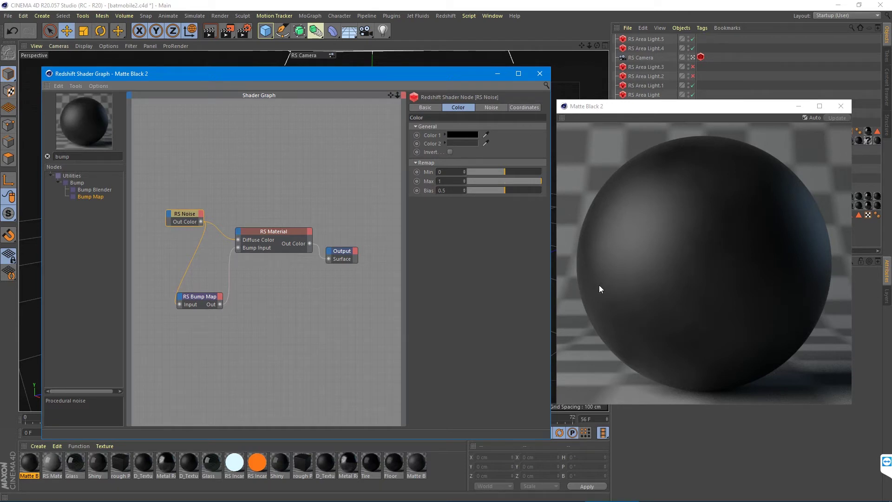
# Step: Set the RS Bump Map Height Scale, trying 5 before settling on 2
pyautogui.click(201, 302)
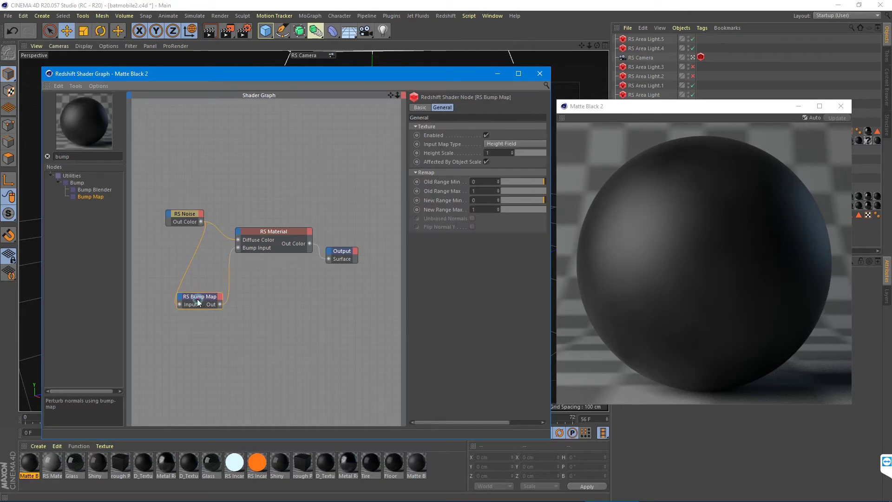
pyautogui.click(495, 153)
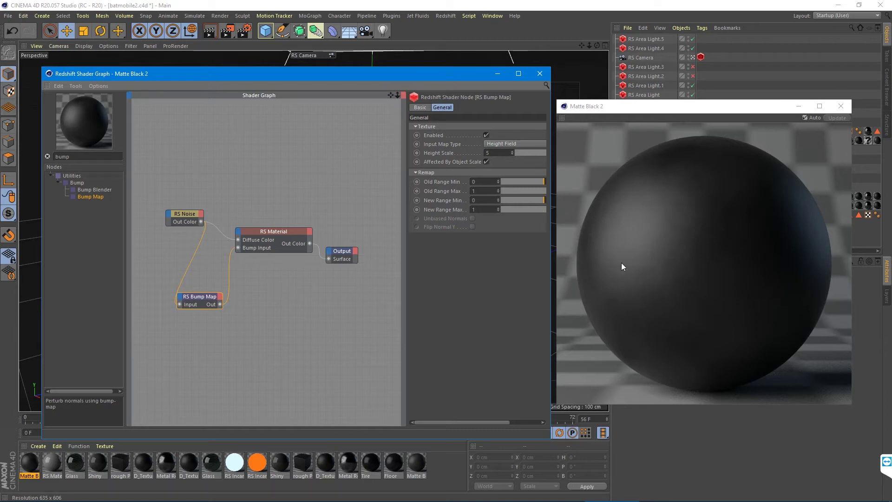
pyautogui.click(491, 154)
pyautogui.click(679, 279)
# Step: Switch the preview object to Rounded Cube and rearrange the Bump Map node and Shader Graph window
pyautogui.rightClick(682, 271)
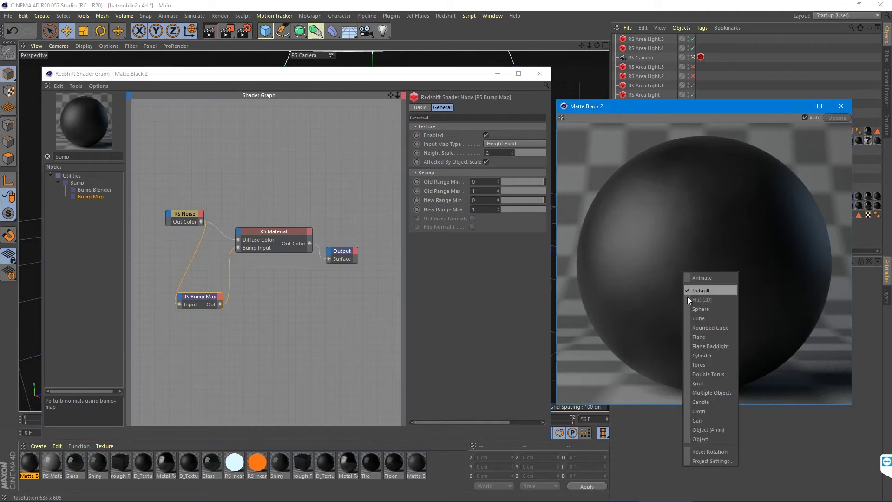
pyautogui.click(704, 329)
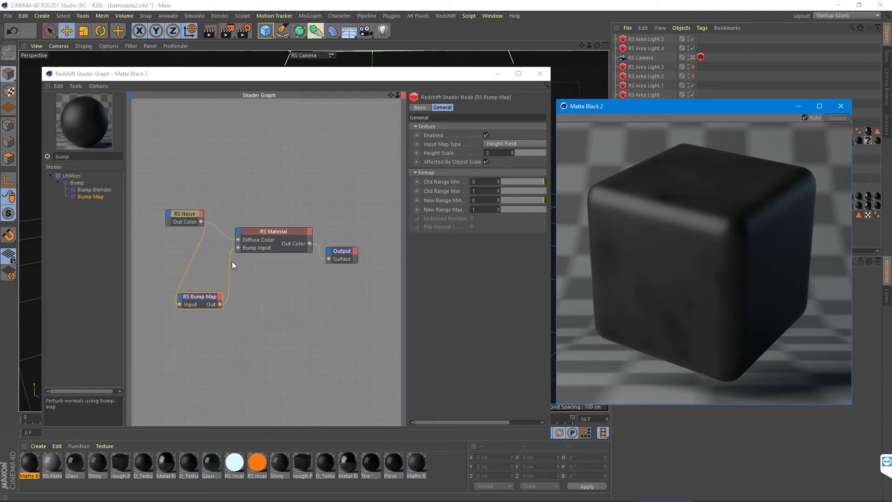
pyautogui.moveTo(205, 296); pyautogui.dragTo(207, 283)
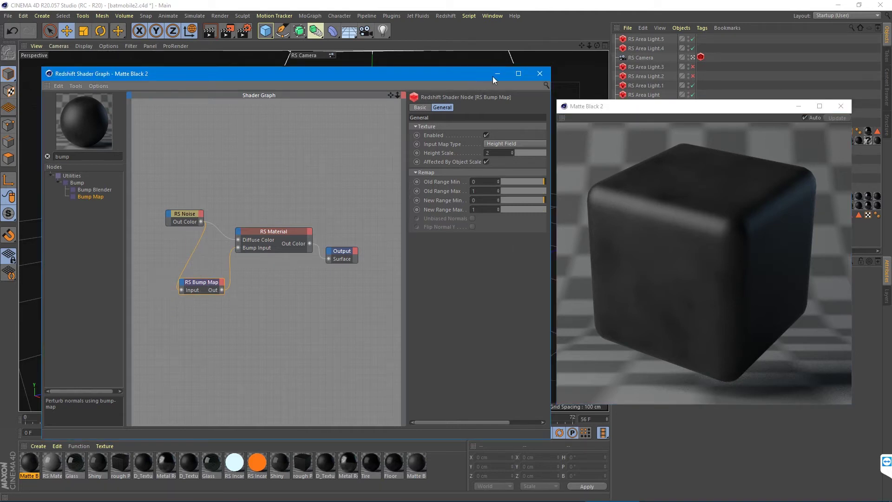
pyautogui.moveTo(450, 76); pyautogui.dragTo(753, 93)
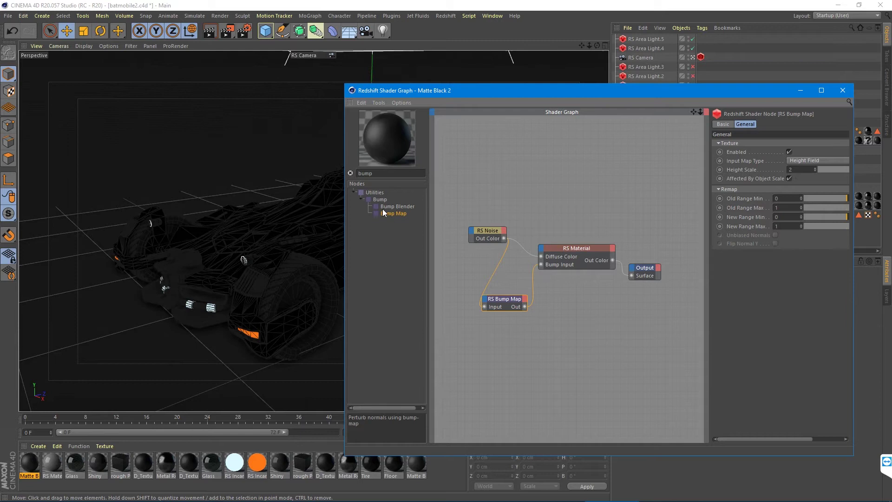
pyautogui.moveTo(531, 95); pyautogui.dragTo(258, 77)
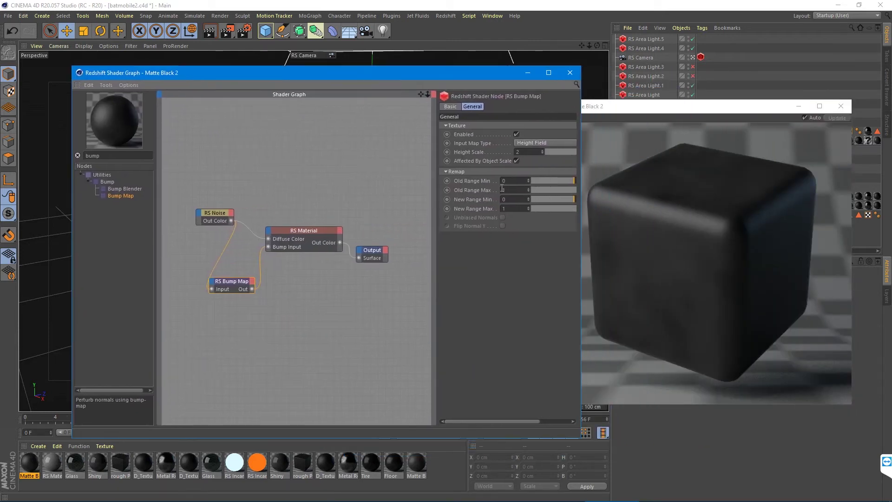
# Step: Choose Cube as the Matte Black 2 preview object
pyautogui.rightClick(679, 226)
pyautogui.click(701, 276)
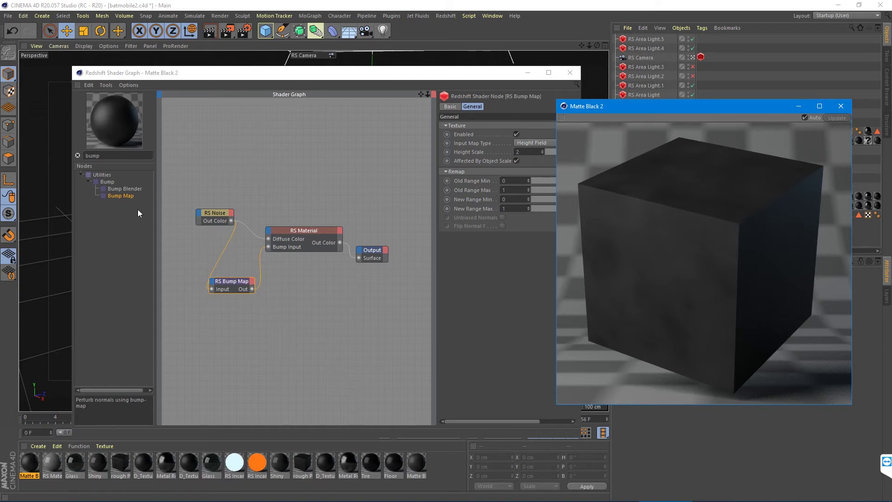
# Step: Add RS Round Corners and RS Bump Blender nodes via 'roun' and 'blend' node searches
pyautogui.click(76, 156)
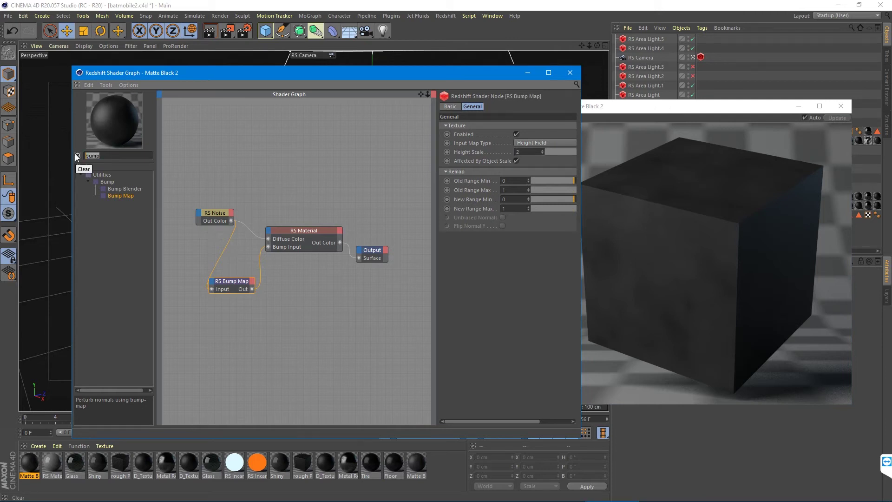
pyautogui.write('round')
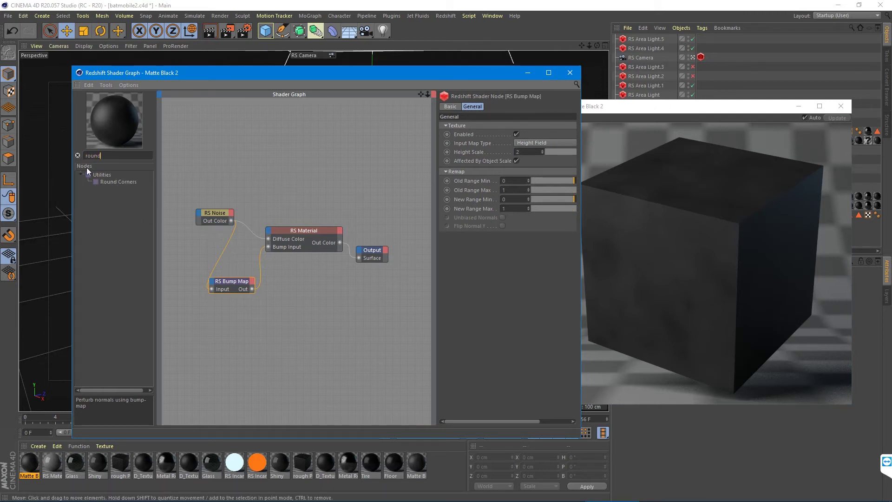
pyautogui.moveTo(101, 181); pyautogui.dragTo(247, 320)
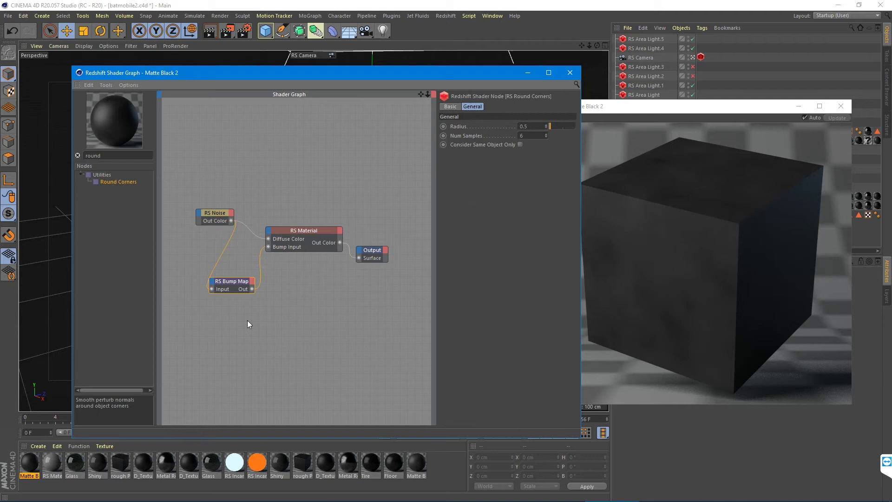
pyautogui.doubleClick(117, 153)
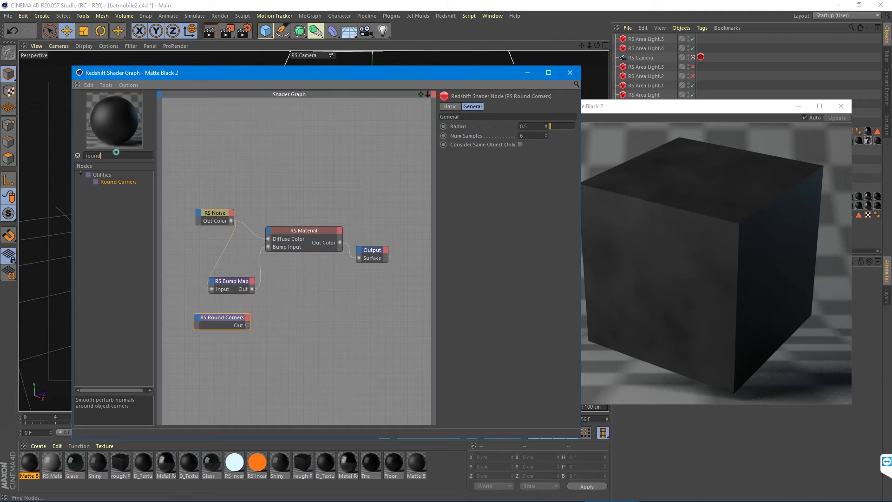
pyautogui.write('blend')
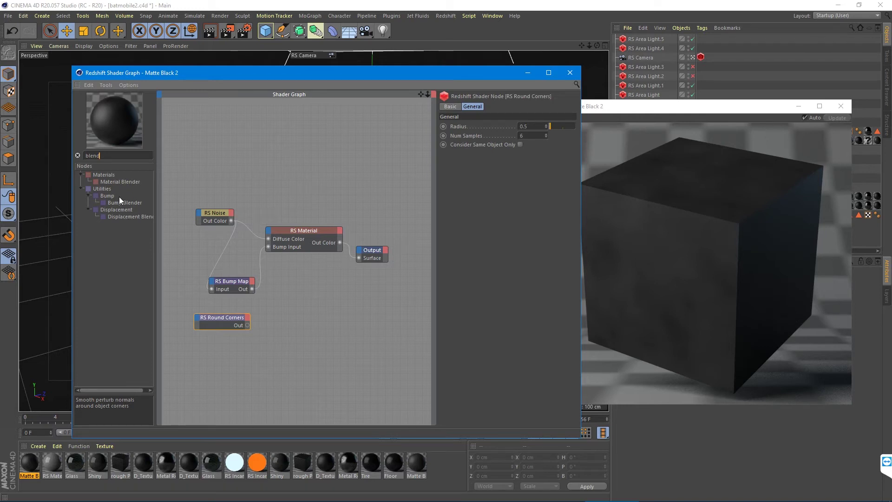
pyautogui.moveTo(120, 202); pyautogui.dragTo(277, 309)
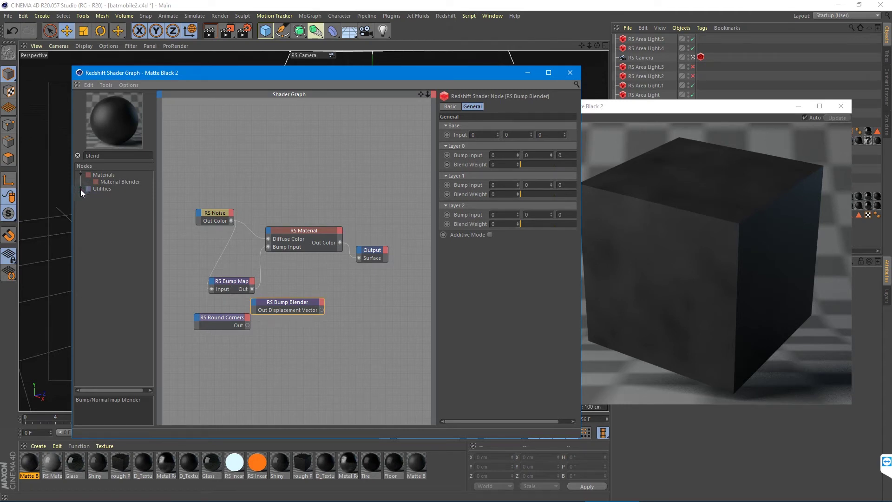
# Step: Clear the node search and browse the Utilities, Textures and Materials categories
pyautogui.hotkey('ctrl', 'f')
pyautogui.press('BackSpace')
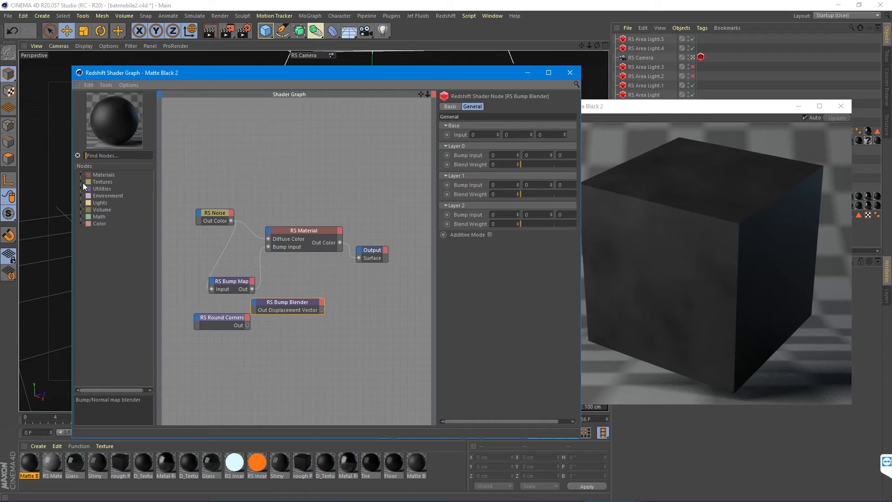
pyautogui.click(81, 189)
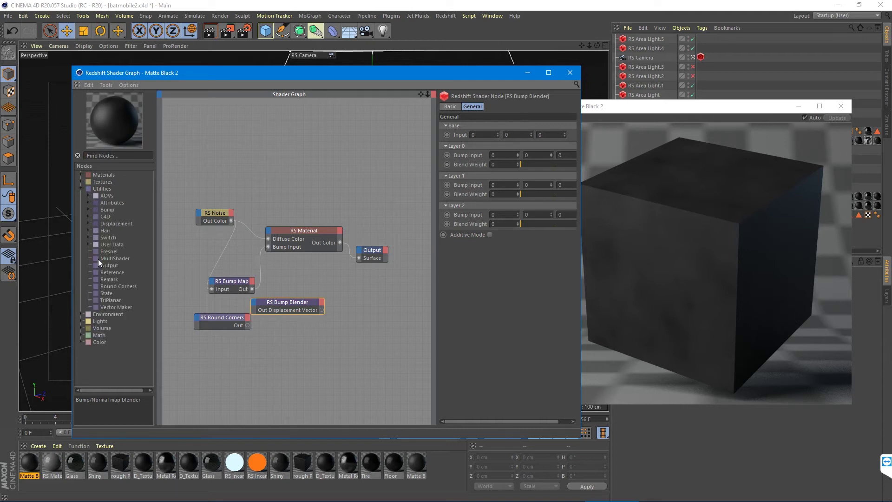
pyautogui.click(82, 180)
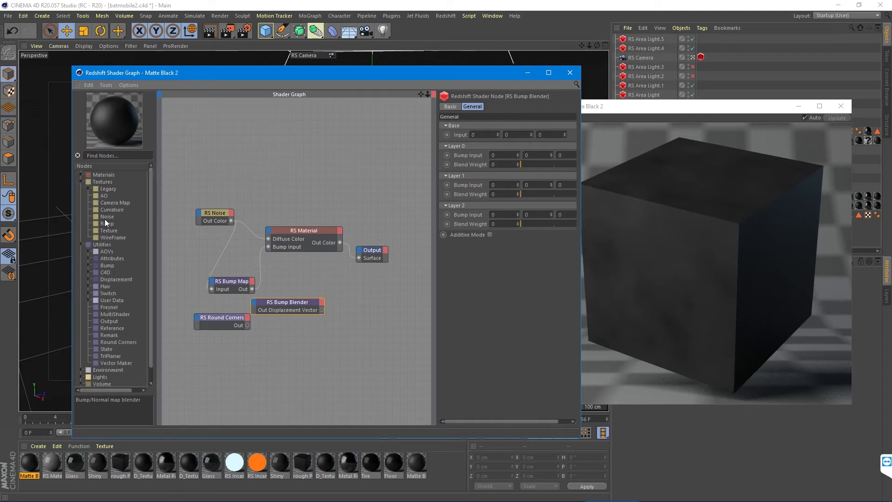
pyautogui.click(81, 182)
pyautogui.click(80, 174)
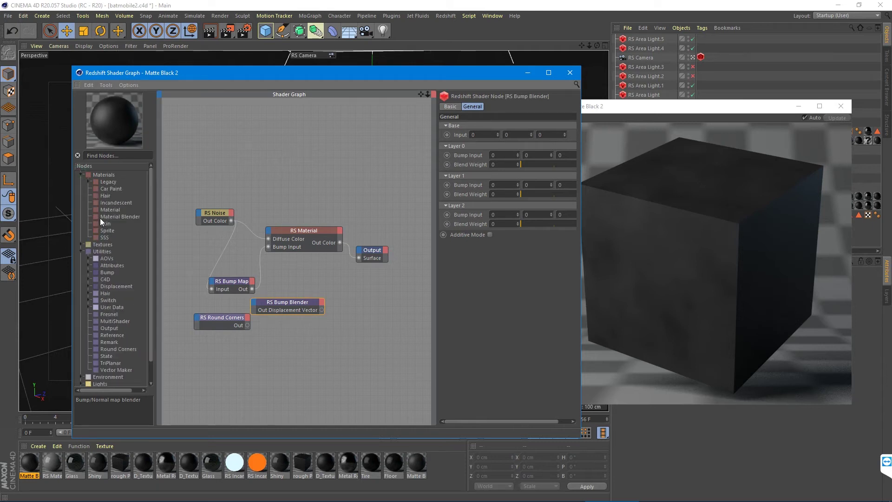
# Step: Rearrange the nodes and feed RS Bump Map into the Bump Blender's Base Input
pyautogui.moveTo(216, 317); pyautogui.dragTo(205, 328)
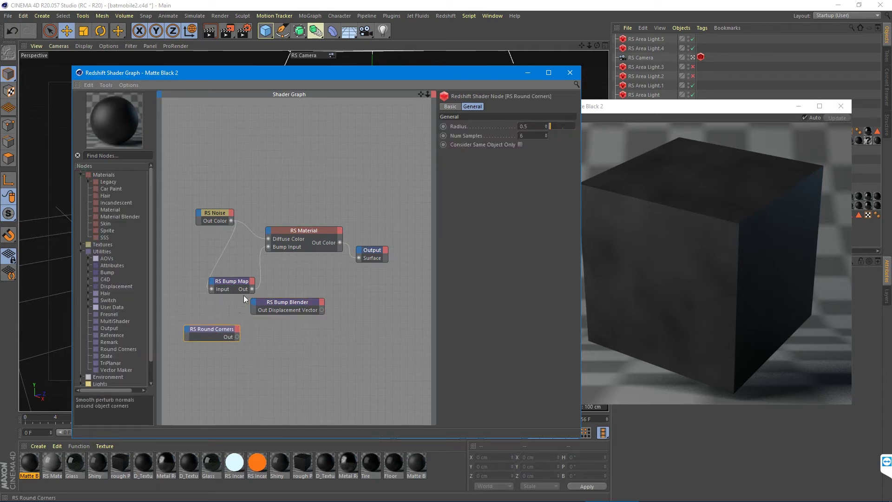
pyautogui.moveTo(237, 286); pyautogui.dragTo(226, 286)
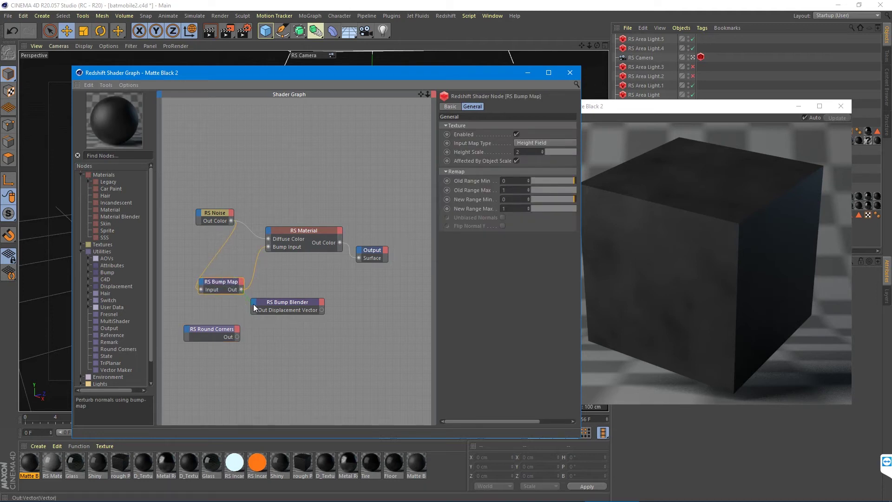
pyautogui.click(253, 304)
pyautogui.click(278, 309)
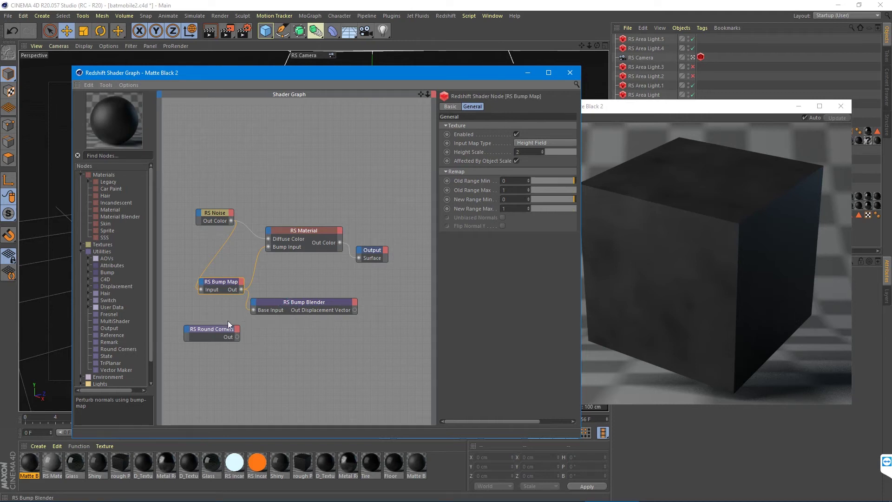
pyautogui.click(278, 302)
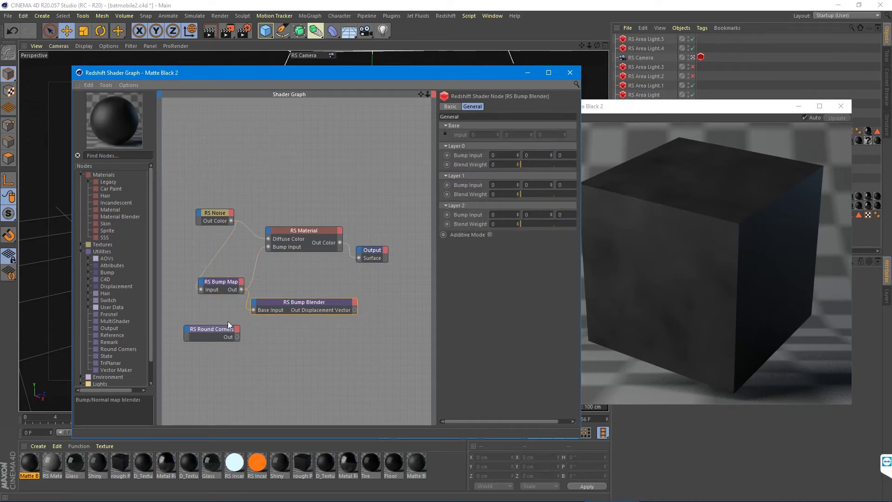
# Step: Check the Round Corners radius of 0.5 and wire Round Corners into the material's Bump Input
pyautogui.click(206, 335)
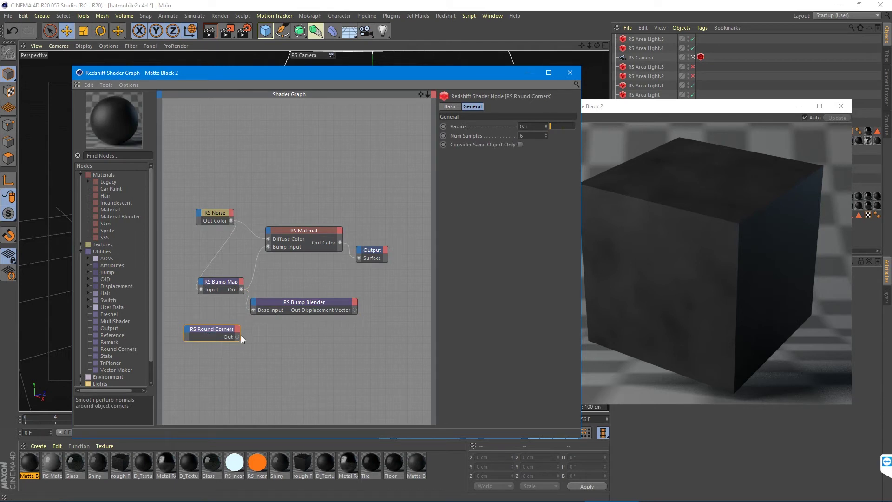
pyautogui.click(532, 126)
pyautogui.click(358, 361)
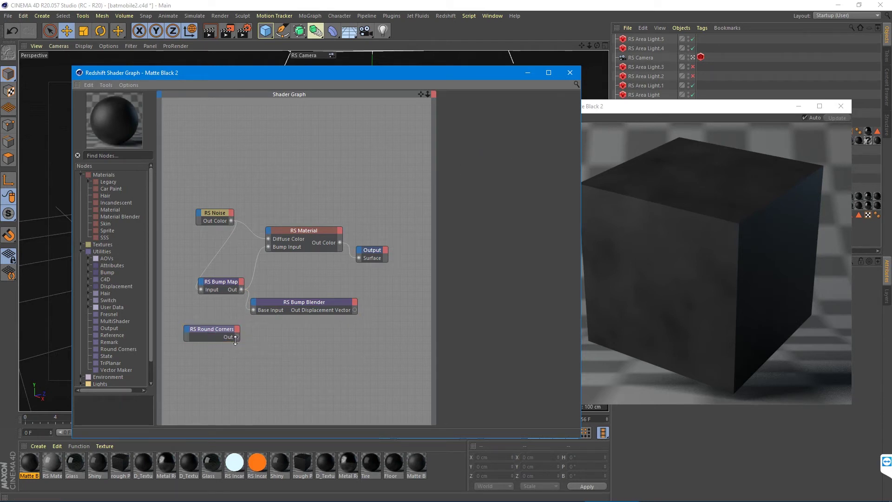
pyautogui.moveTo(235, 337); pyautogui.dragTo(268, 246)
# Step: Move Round Corners beside the material, set its radius to 0.11, and tidy the bump nodes
pyautogui.click(206, 333)
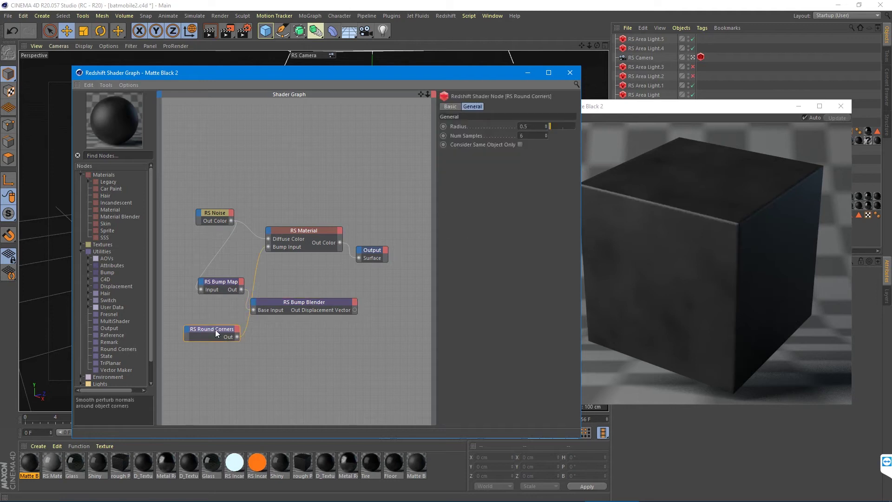
pyautogui.moveTo(215, 330); pyautogui.dragTo(218, 249)
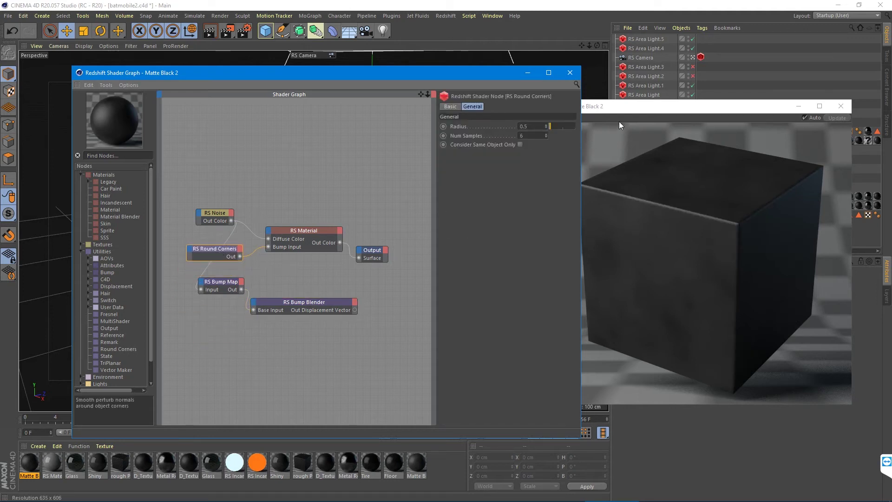
pyautogui.click(623, 107)
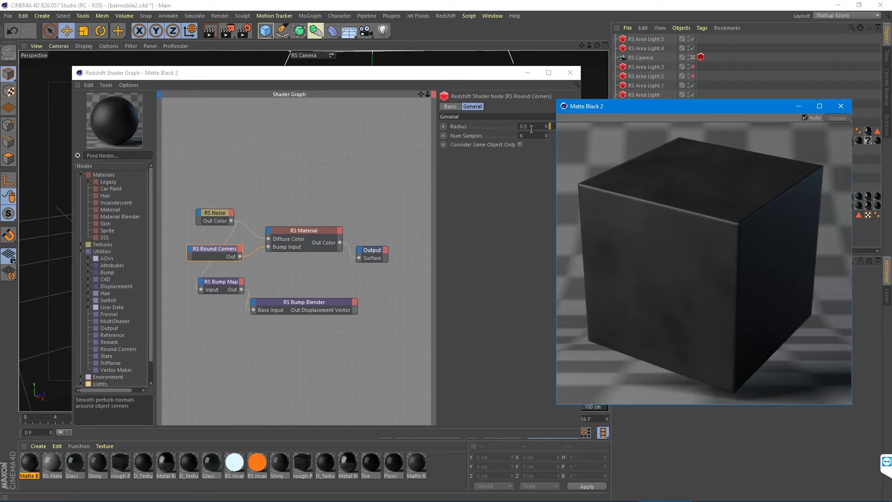
pyautogui.click(488, 135)
pyautogui.write('0.11')
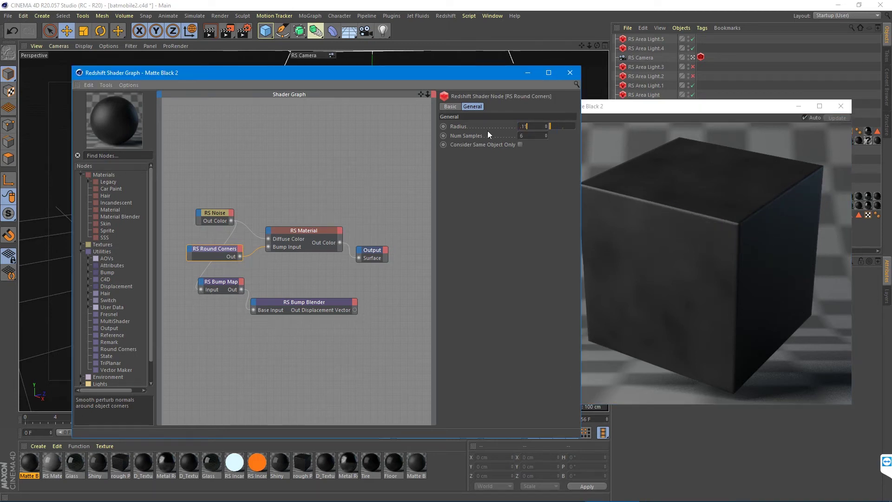
pyautogui.press('Return')
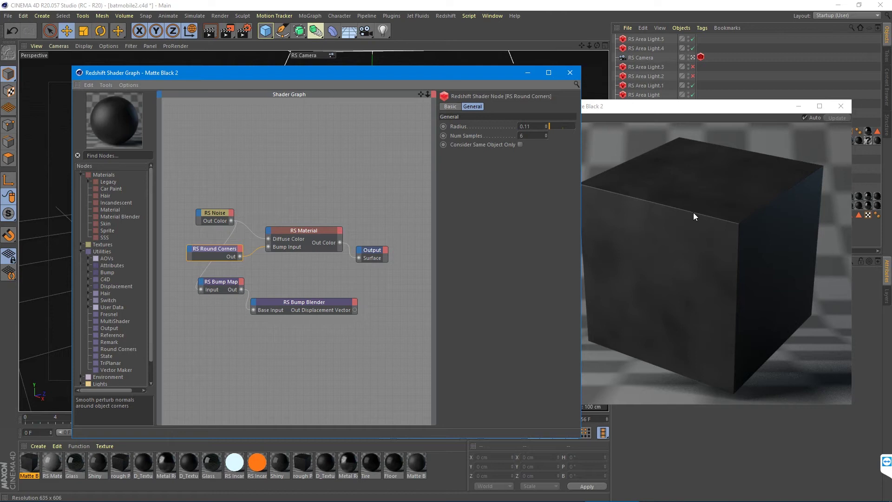
pyautogui.moveTo(220, 281); pyautogui.dragTo(197, 289)
pyautogui.moveTo(312, 307); pyautogui.dragTo(296, 300)
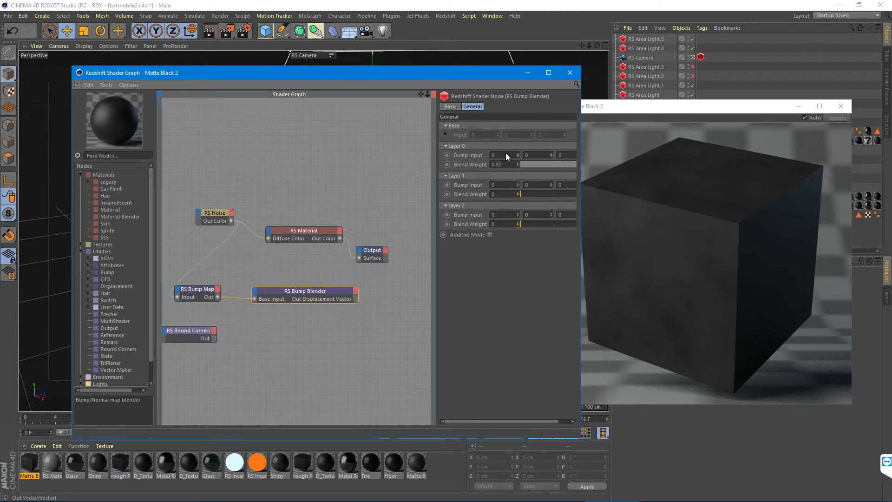
# Step: Wire RS Round Corners into Bump Blender Layer 0, and the blender into RS Material's Bump Input
pyautogui.moveTo(539, 165); pyautogui.dragTo(425, 189)
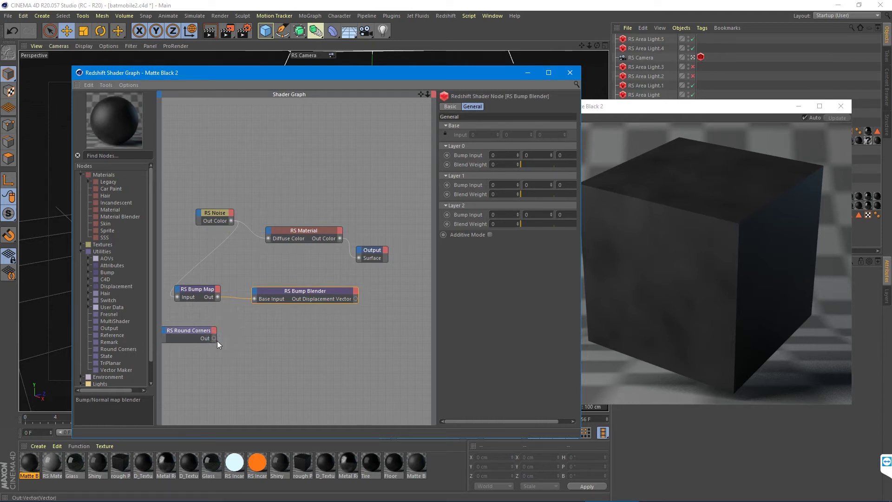
pyautogui.moveTo(252, 330); pyautogui.dragTo(286, 308)
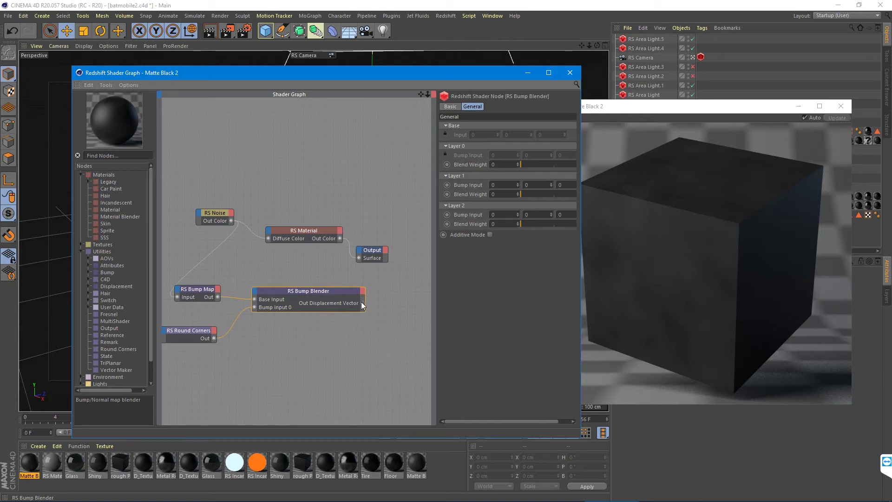
pyautogui.moveTo(362, 303); pyautogui.dragTo(268, 238)
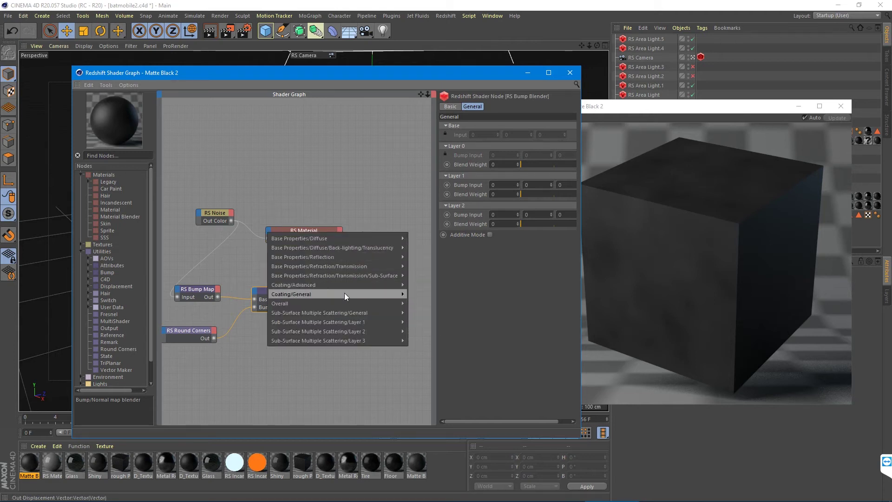
pyautogui.moveTo(365, 303)
pyautogui.click(425, 333)
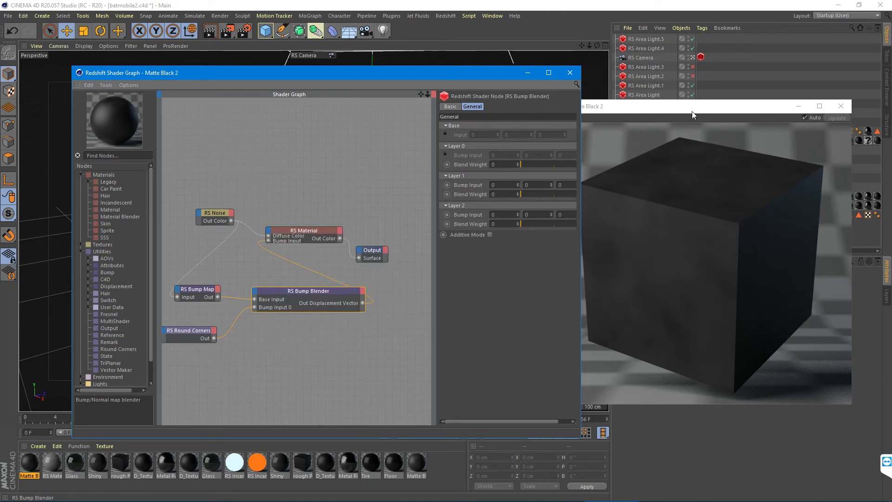
pyautogui.moveTo(706, 104); pyautogui.dragTo(734, 101)
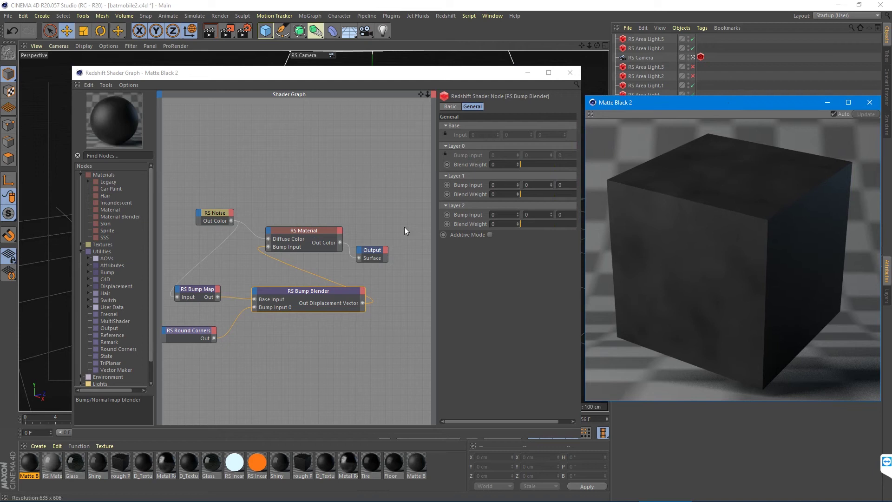
# Step: Set the Bump Blender's Layer 0 blend weight to 0.92
pyautogui.moveTo(540, 165); pyautogui.dragTo(561, 166)
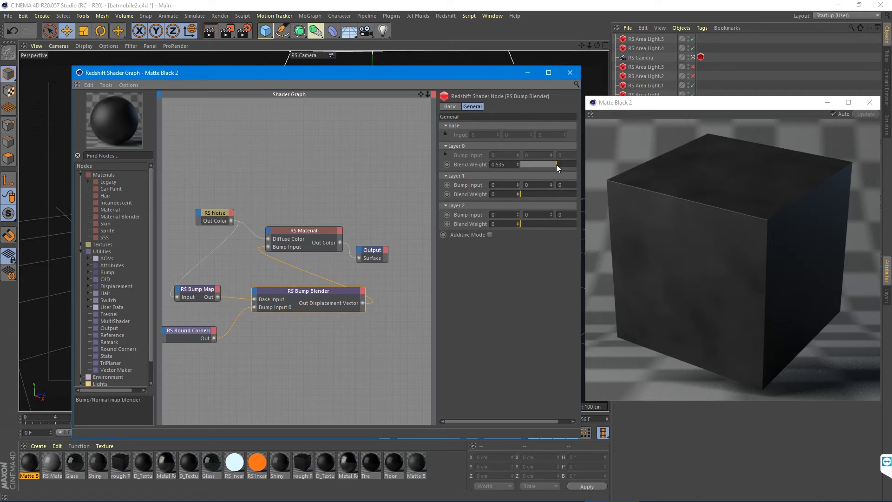
pyautogui.moveTo(556, 165); pyautogui.dragTo(573, 164)
pyautogui.doubleClick(502, 165)
pyautogui.write('.92')
pyautogui.press('Return')
# Step: Rearrange the Output, RS Material and Bump Blender nodes into a tidier layout
pyautogui.moveTo(380, 250); pyautogui.dragTo(426, 231)
pyautogui.moveTo(317, 234); pyautogui.dragTo(358, 215)
pyautogui.moveTo(331, 289); pyautogui.dragTo(293, 255)
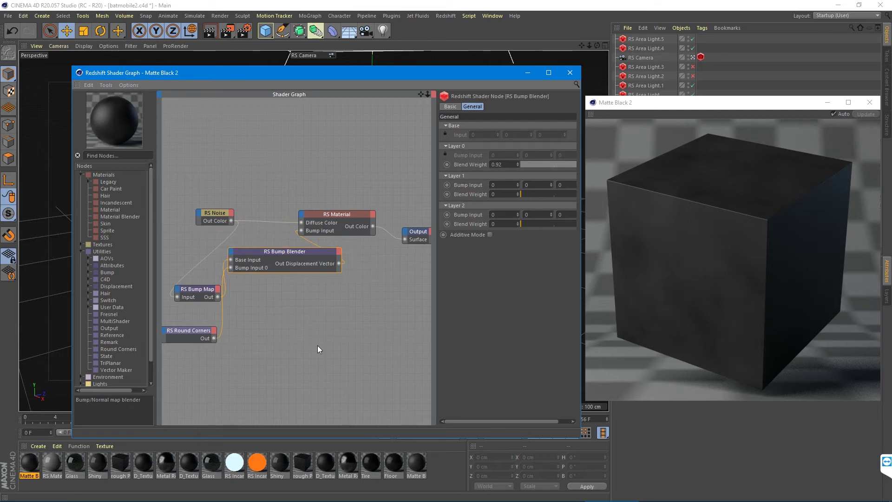
pyautogui.moveTo(277, 251); pyautogui.dragTo(244, 256)
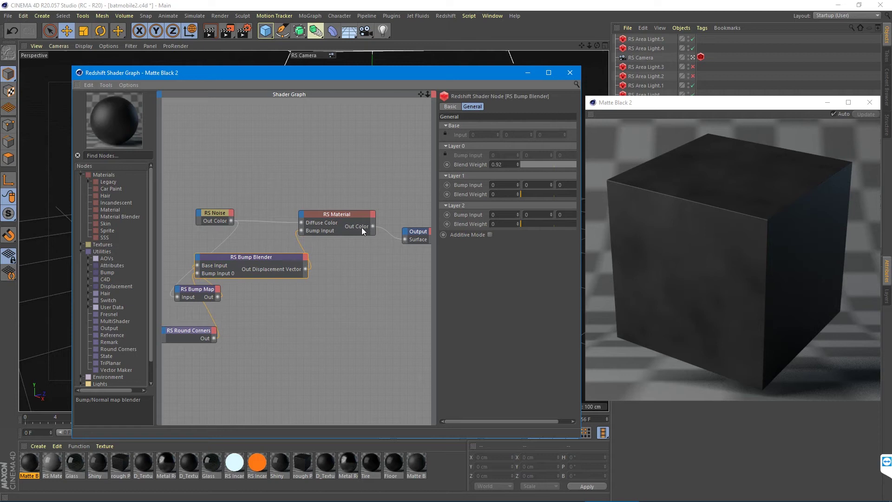
# Step: Search 'blend' in the node list and add an RS Material Blender node to the graph
pyautogui.click(417, 232)
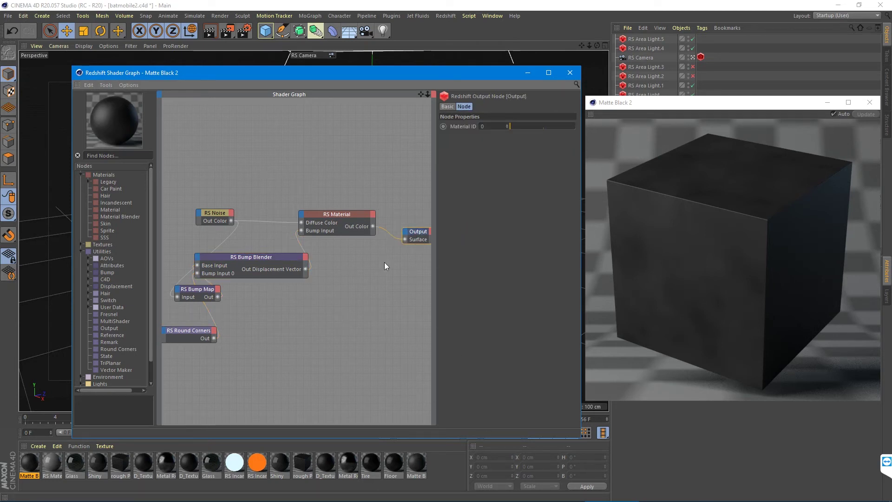
pyautogui.rightClick(350, 279)
pyautogui.click(323, 288)
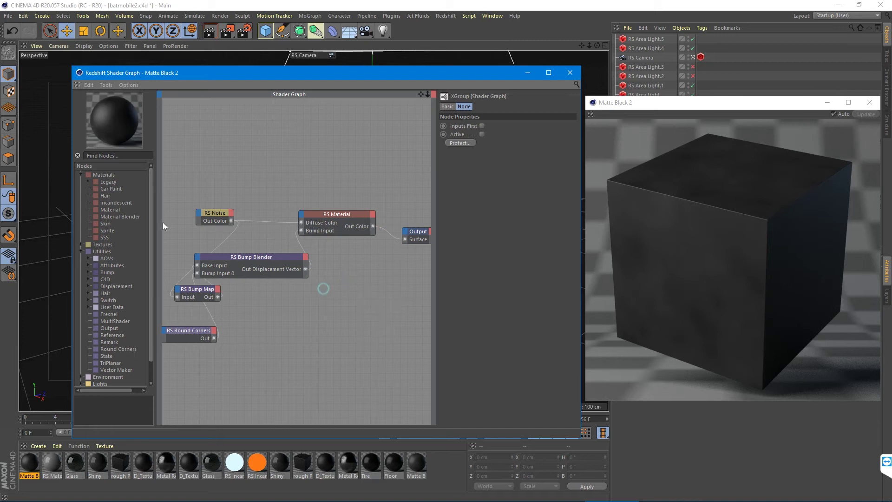
pyautogui.click(111, 156)
pyautogui.write('blend')
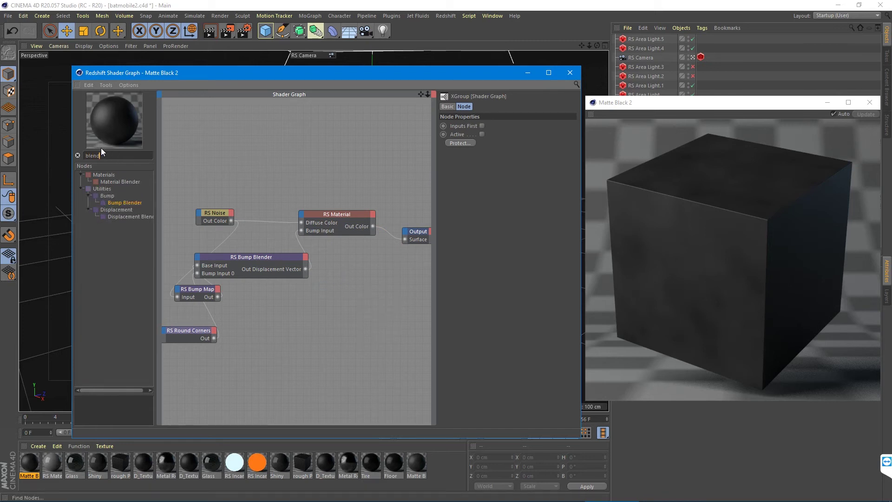
pyautogui.moveTo(125, 181); pyautogui.dragTo(376, 284)
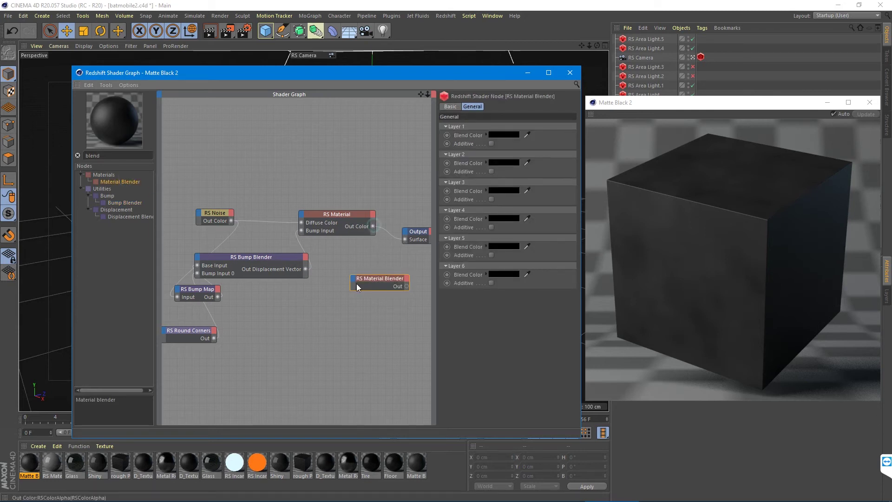
# Step: Wire RS Material into the blender's Base Color and the blender into the Output surface
pyautogui.moveTo(373, 227); pyautogui.dragTo(367, 278)
pyautogui.click(402, 282)
pyautogui.moveTo(405, 238); pyautogui.dragTo(405, 239)
pyautogui.click(315, 328)
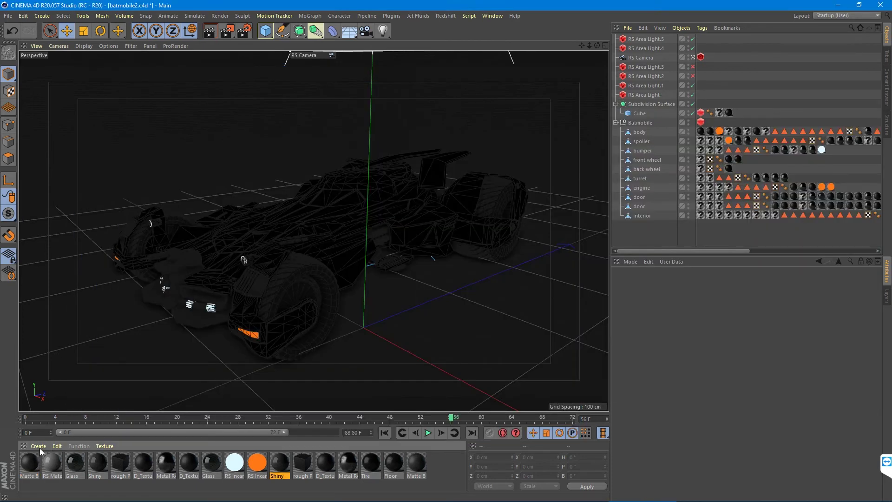
# Step: Create a Redshift Car Paint material and open its editor and render preview
pyautogui.click(39, 446)
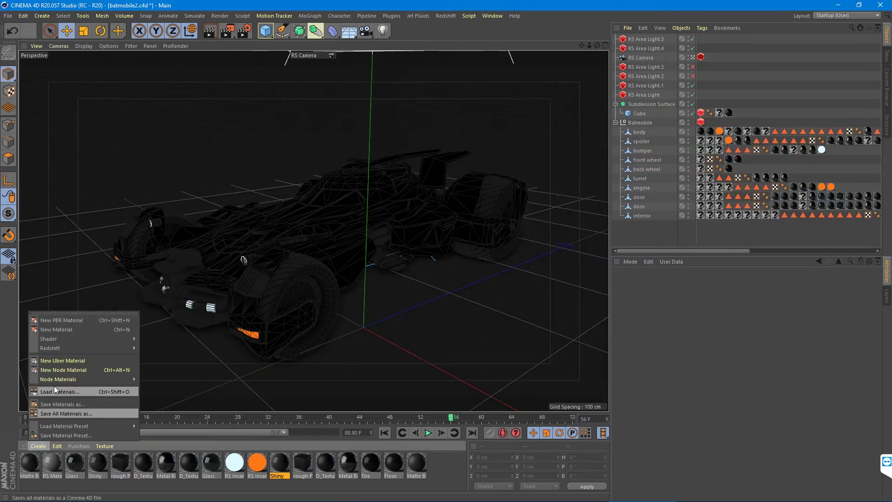
pyautogui.moveTo(54, 347)
pyautogui.moveTo(144, 348)
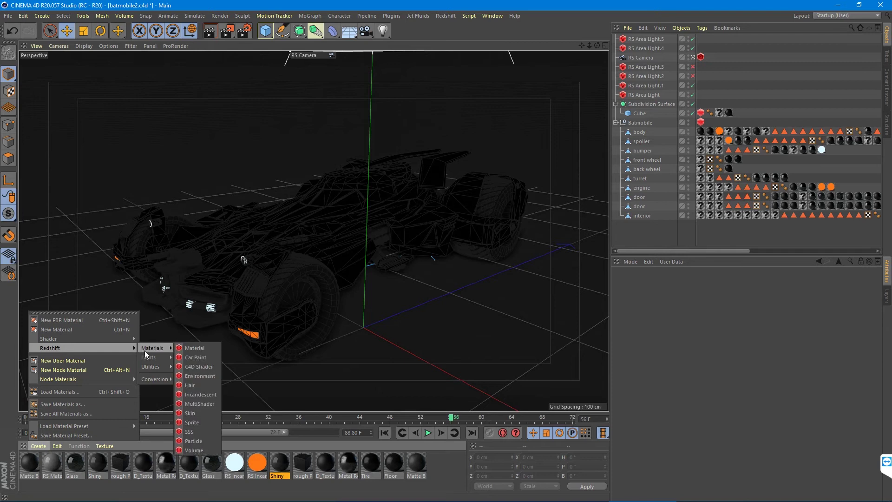
pyautogui.click(205, 356)
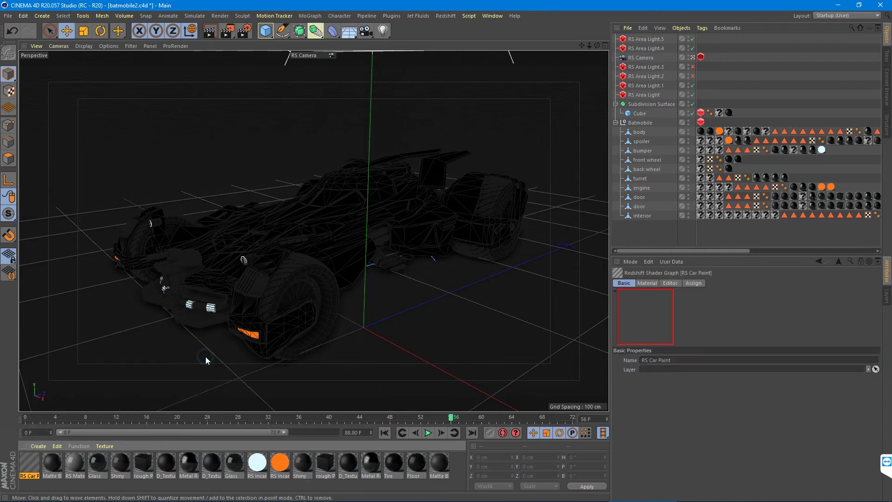
pyautogui.doubleClick(28, 460)
pyautogui.click(340, 96)
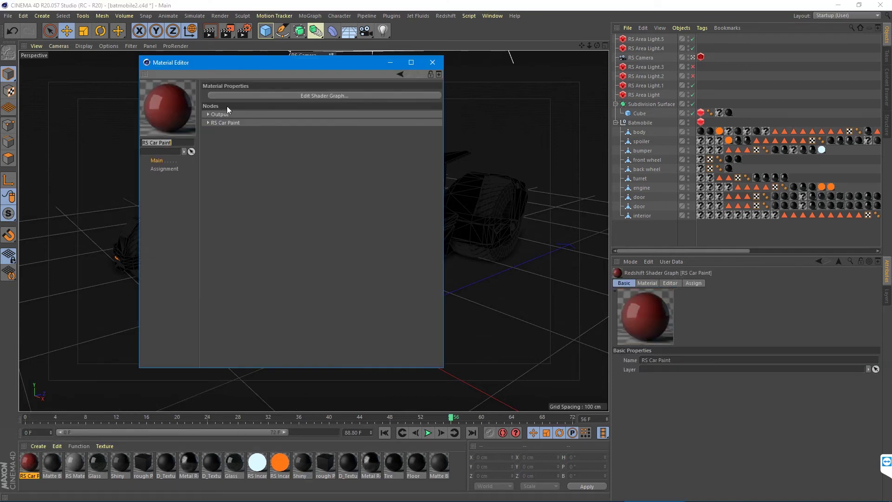
pyautogui.rightClick(183, 103)
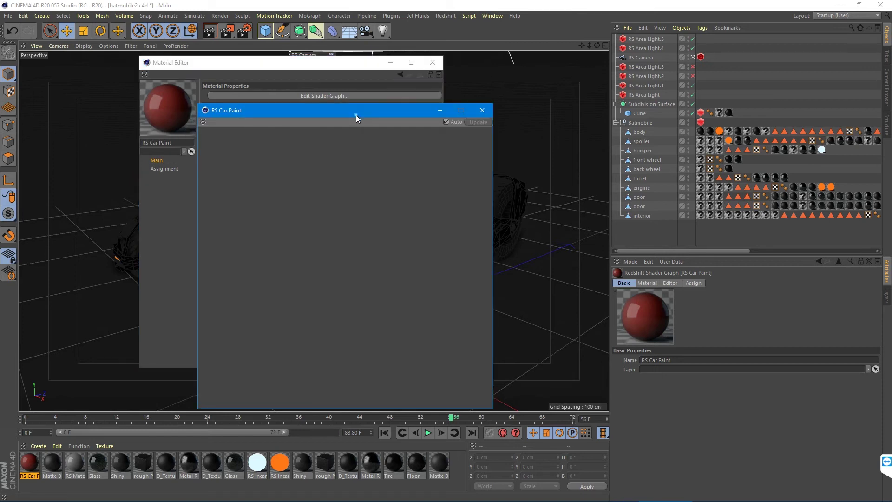
pyautogui.moveTo(356, 115); pyautogui.dragTo(675, 95)
# Step: In the Car Paint shader graph, set the pigment colour to black
pyautogui.click(413, 95)
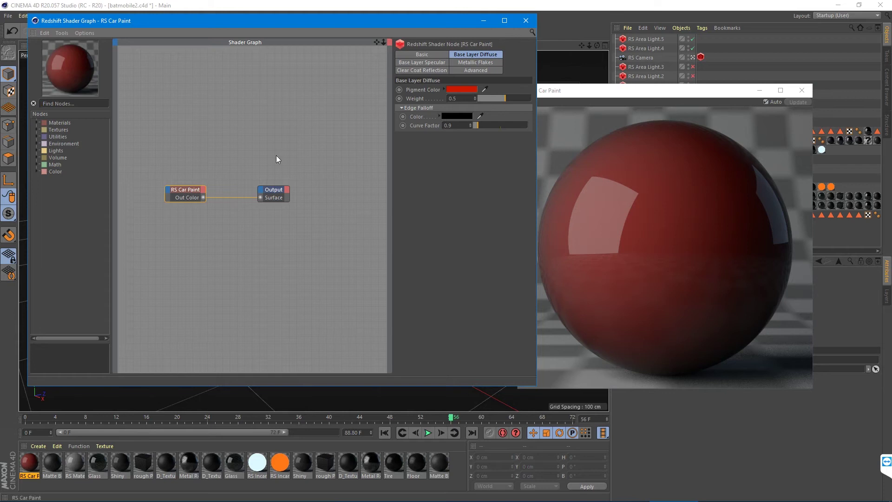
pyautogui.click(464, 89)
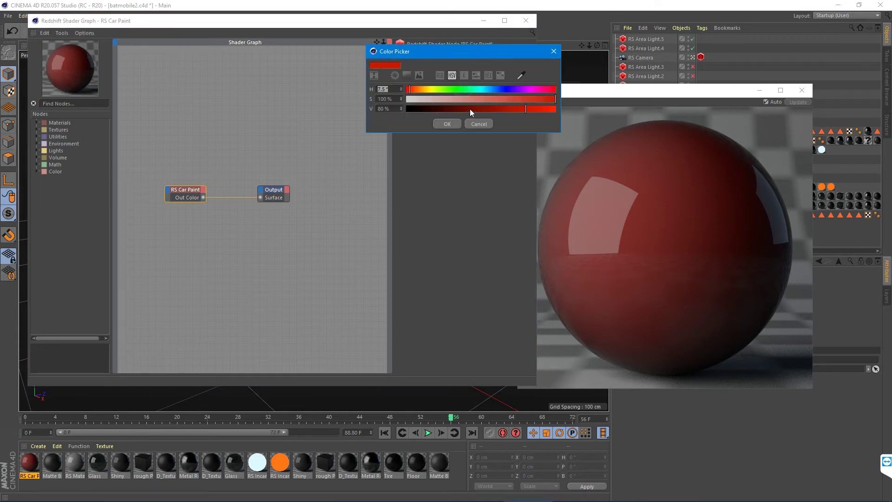
pyautogui.moveTo(470, 109); pyautogui.dragTo(395, 123)
pyautogui.click(445, 123)
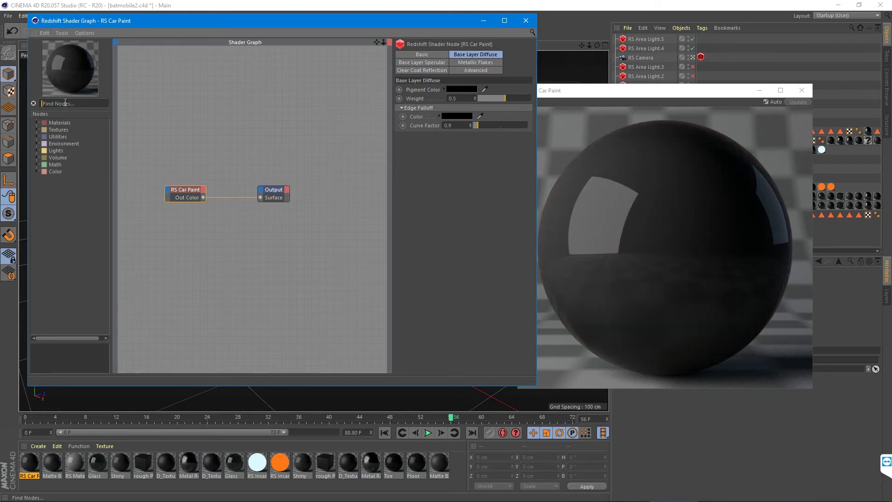
# Step: Search 'bump' and add an RS Bump Map node beside the RS Car Paint node
pyautogui.write('bump')
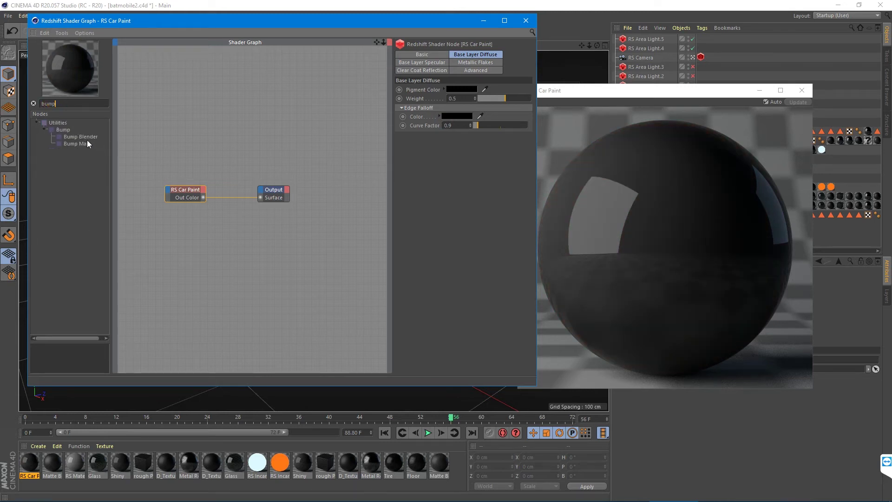
pyautogui.moveTo(79, 143); pyautogui.dragTo(145, 158)
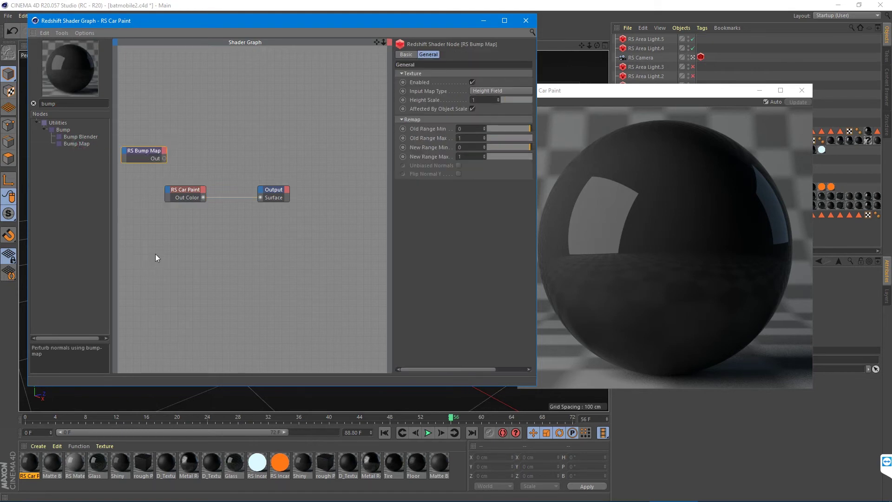
pyautogui.click(194, 192)
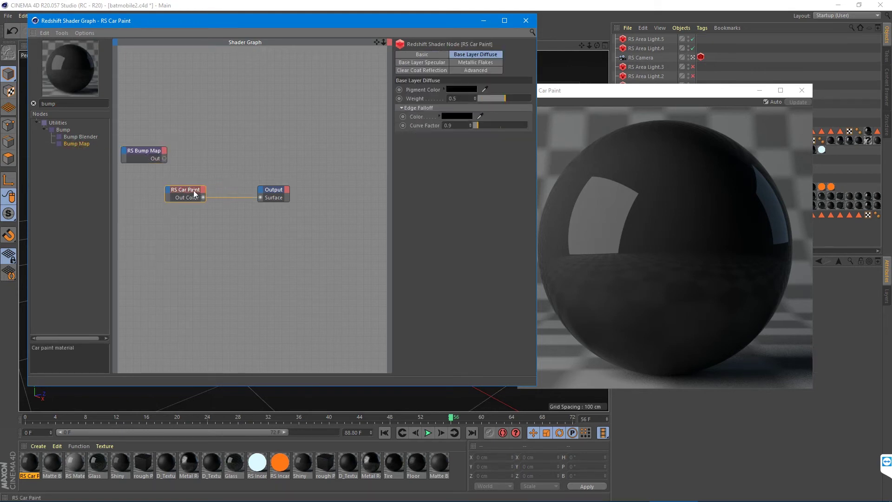
pyautogui.moveTo(211, 187); pyautogui.dragTo(217, 177)
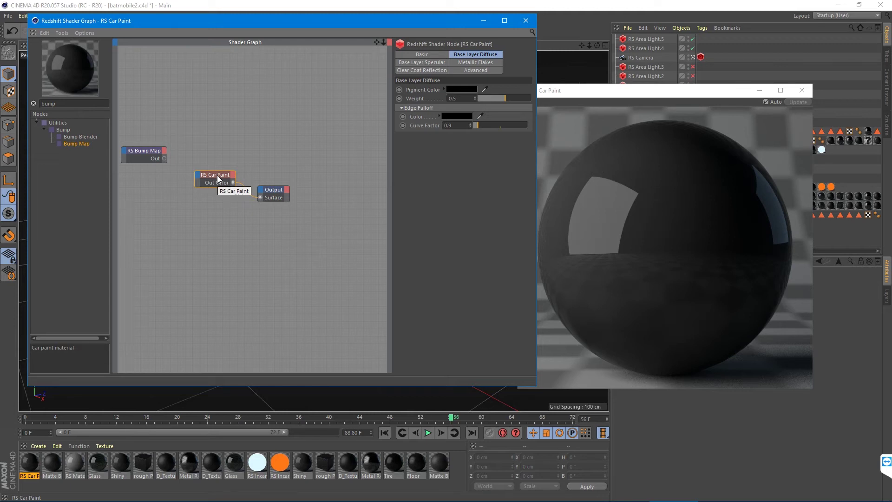
# Step: Connect the RS Bump Map output to RS Car Paint's Bump Input
pyautogui.moveTo(145, 155)
pyautogui.mouseDown()
pyautogui.moveTo(164, 185)
pyautogui.moveTo(198, 179)
pyautogui.mouseUp()
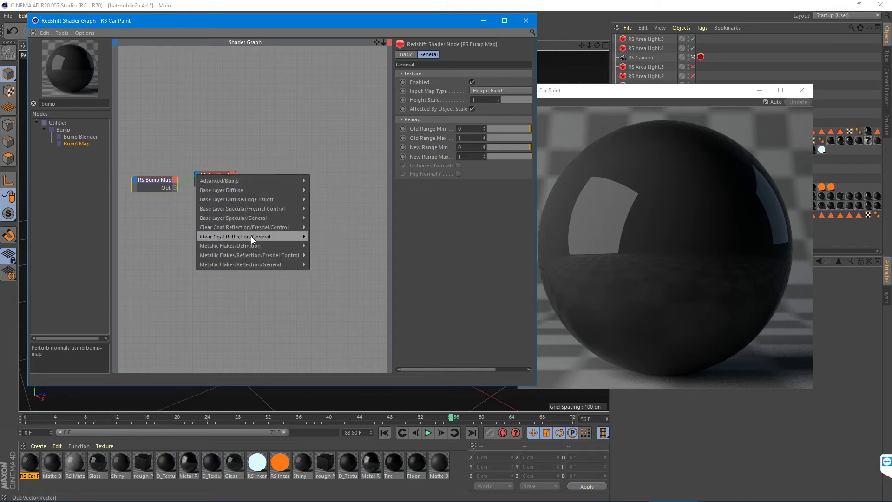
pyautogui.click(319, 181)
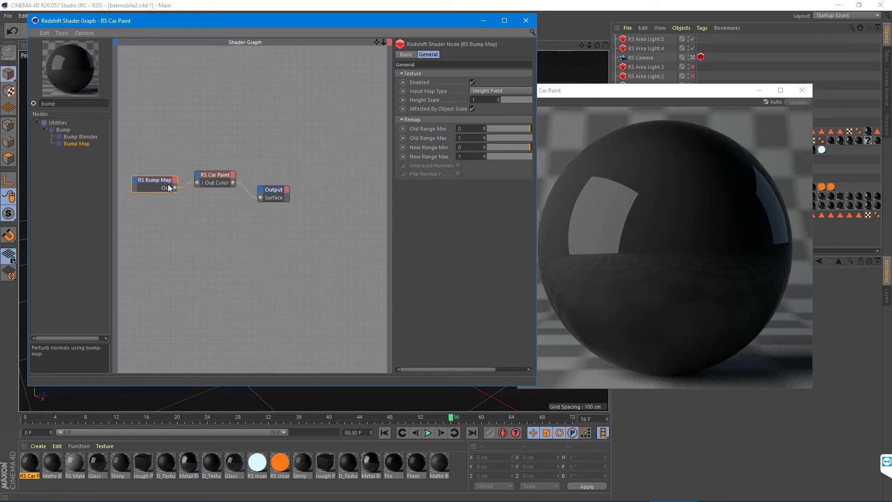
pyautogui.moveTo(156, 180); pyautogui.dragTo(174, 207)
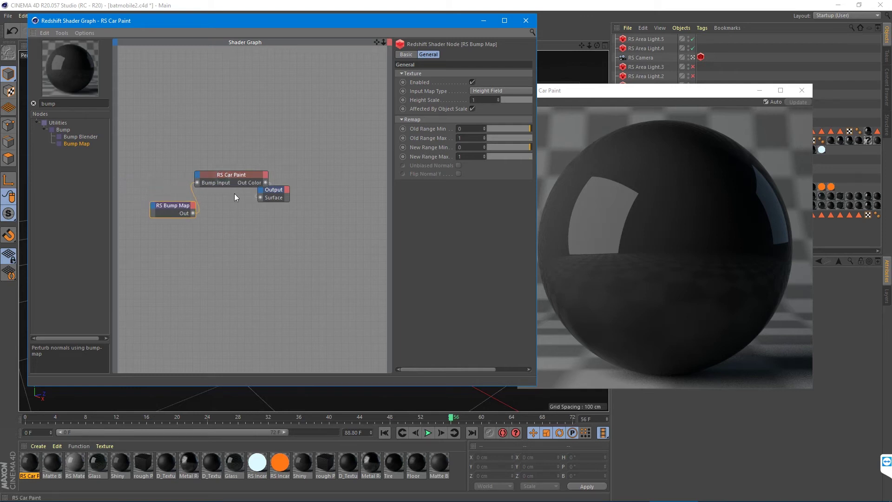
pyautogui.click(203, 175)
pyautogui.click(205, 197)
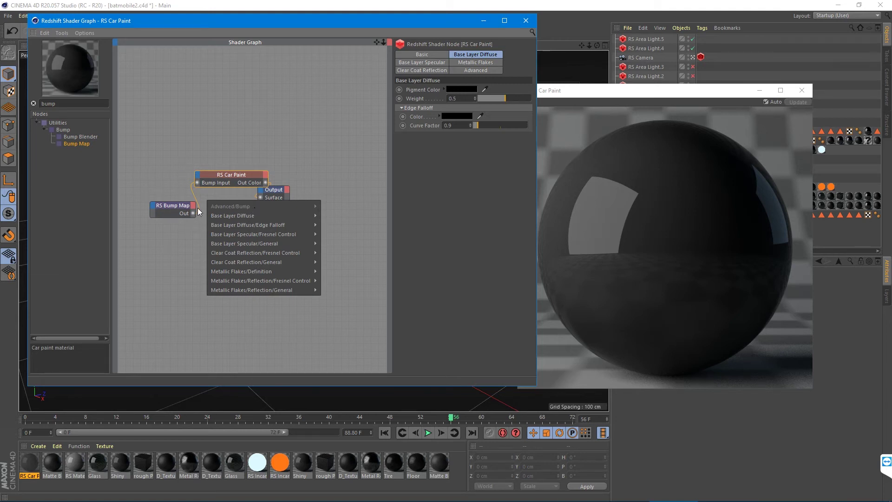
pyautogui.click(168, 201)
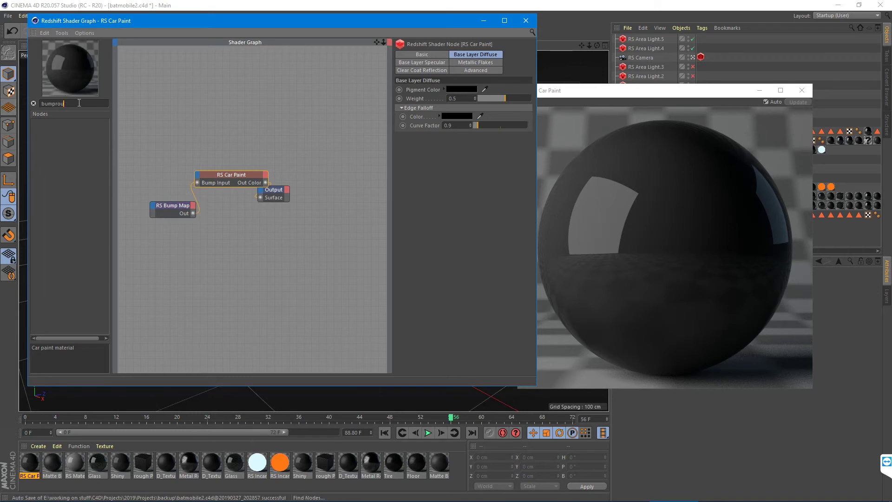
# Step: Search 'round', add a Round Corners node, and wire it into RS Bump Map's Input
pyautogui.hotkey('ctrl', 'a')
pyautogui.write('round')
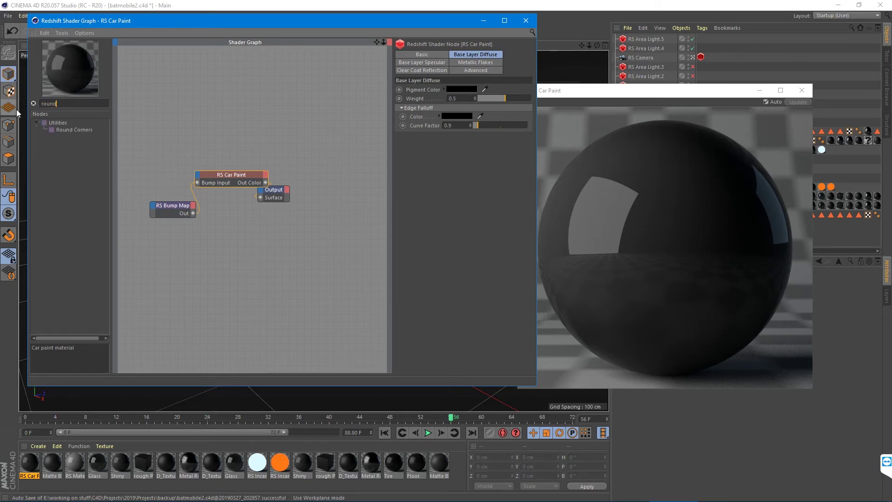
pyautogui.moveTo(70, 130); pyautogui.dragTo(142, 157)
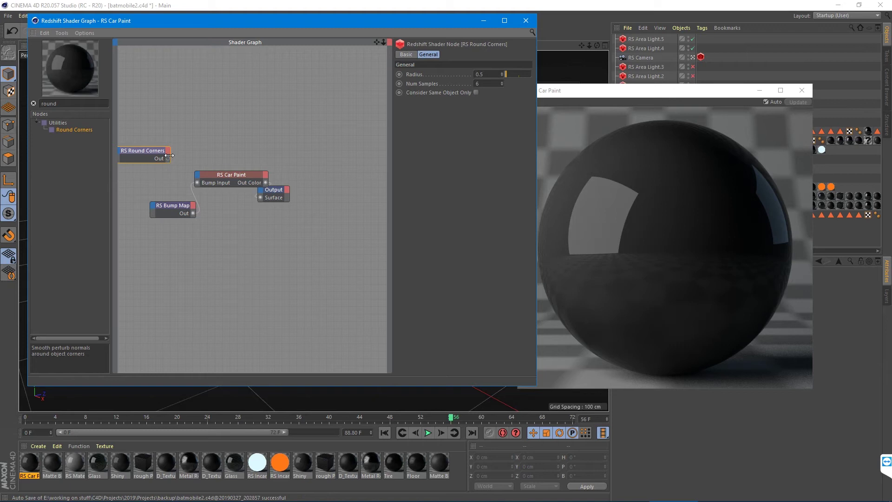
pyautogui.moveTo(168, 159); pyautogui.dragTo(157, 208)
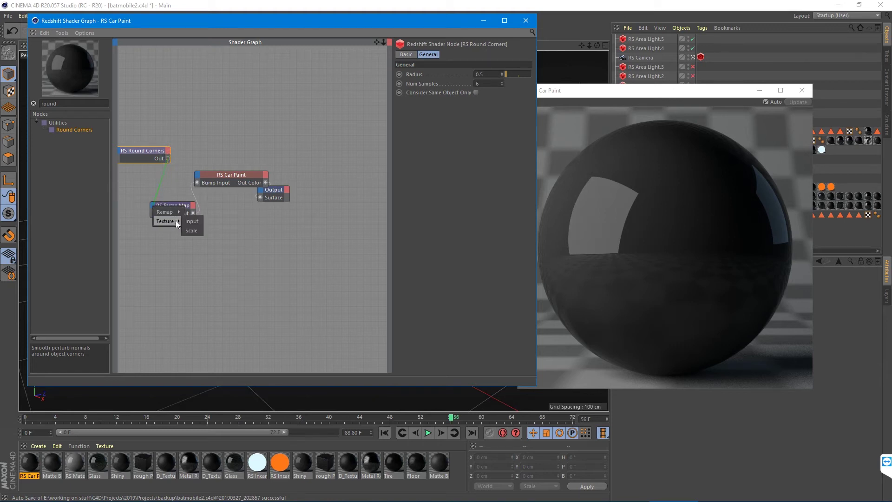
pyautogui.click(187, 221)
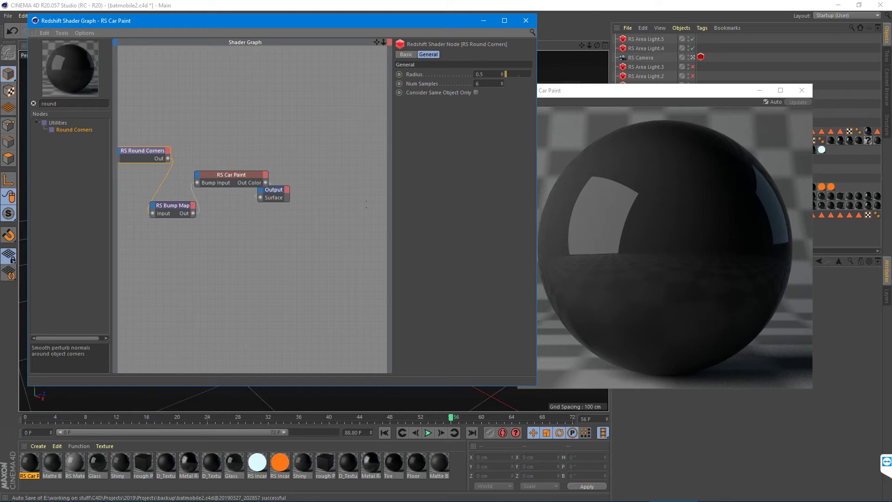
# Step: Enter a new radius value for the Round Corners node
pyautogui.click(493, 74)
pyautogui.write('.2.12')
pyautogui.click(327, 129)
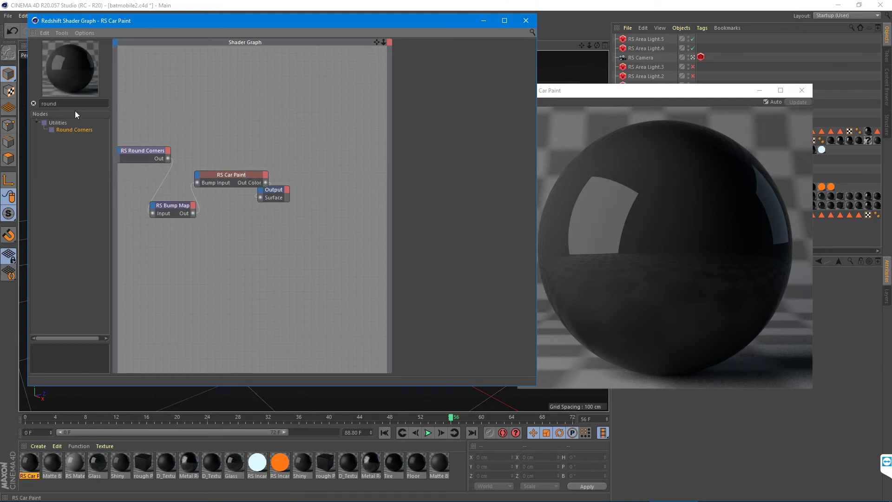
# Step: Close the shader graph, rename RS Car Paint to 'SHINY 2', and close the material editor
pyautogui.click(33, 103)
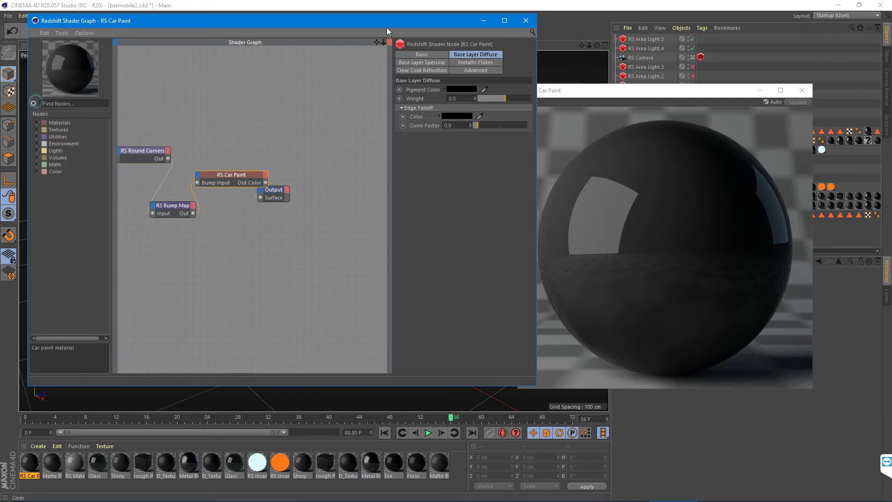
pyautogui.click(525, 21)
pyautogui.click(180, 143)
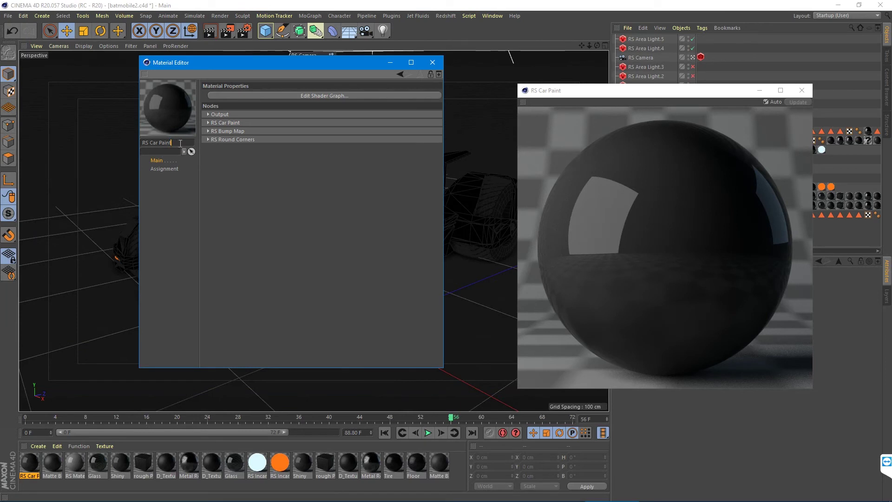
pyautogui.moveTo(181, 143); pyautogui.dragTo(104, 144)
pyautogui.write('SHINY')
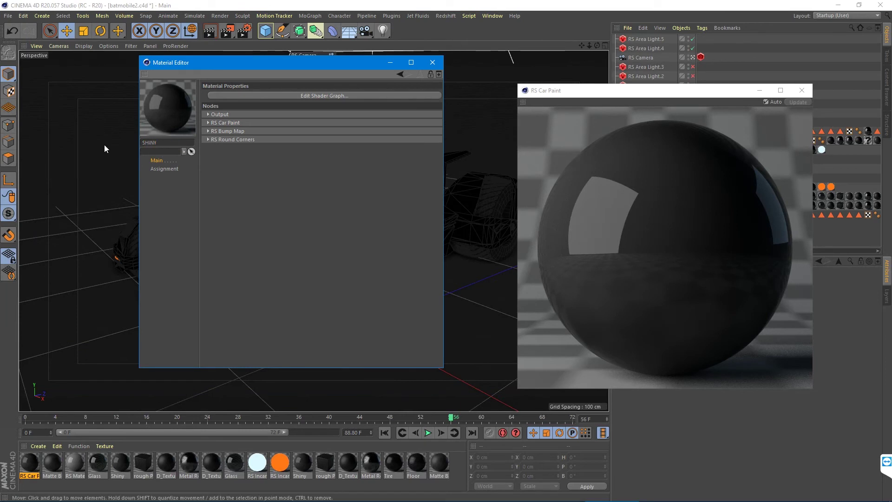
pyautogui.write(' 2')
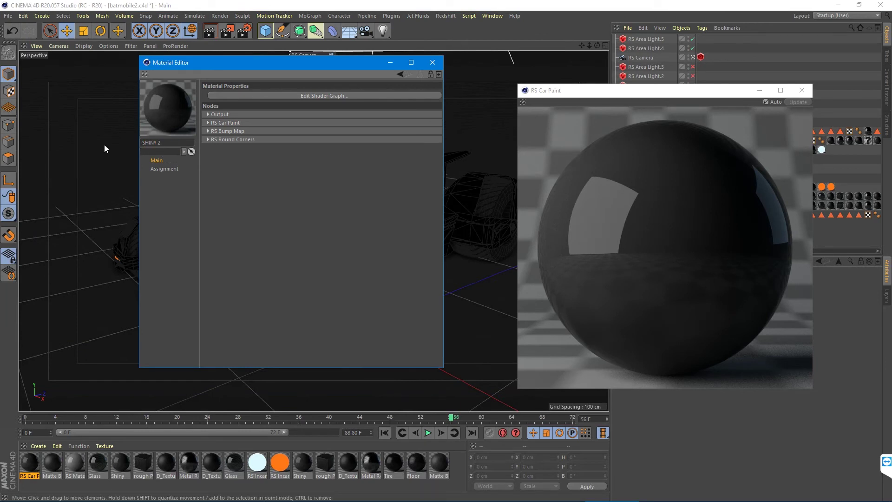
pyautogui.click(432, 62)
# Step: Close the SHINY 2 preview and open the Matte Black 2 shader graph
pyautogui.click(802, 90)
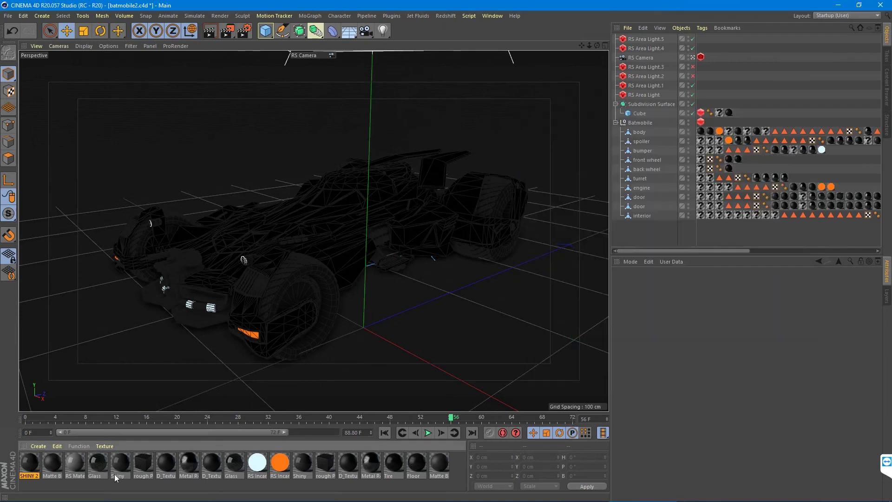
pyautogui.doubleClick(52, 463)
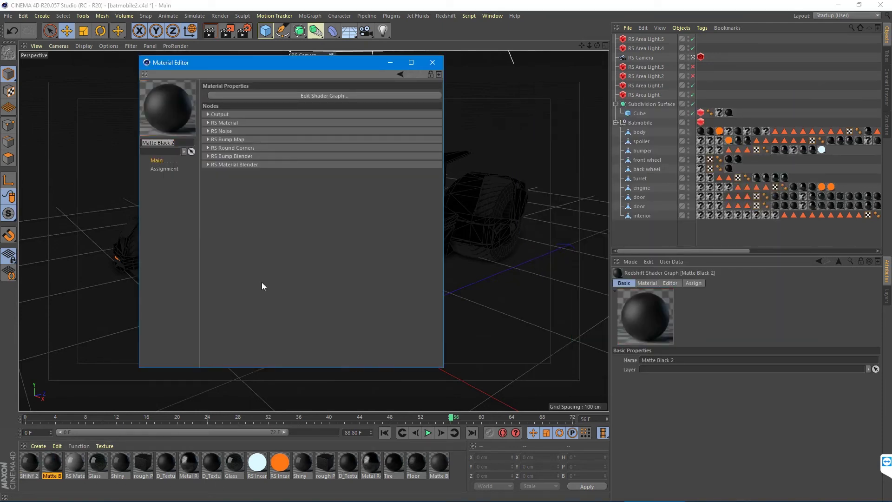
pyautogui.click(310, 96)
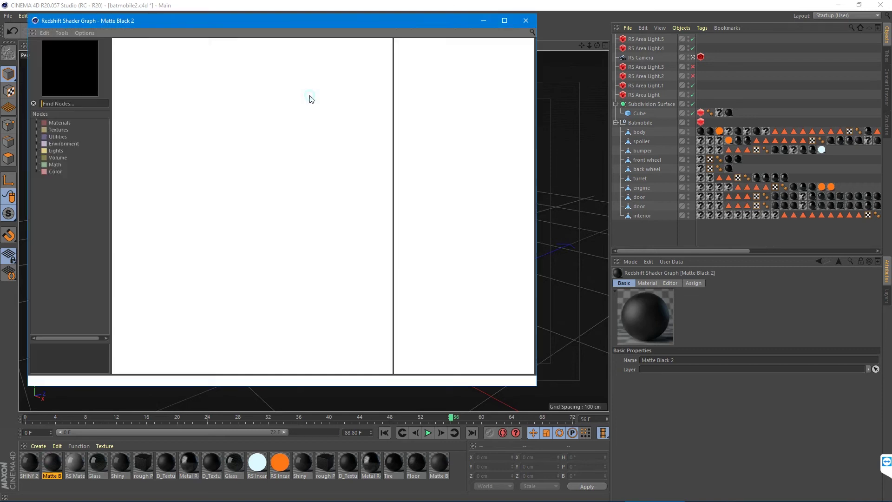
# Step: Add SHINY 2 as a reference node and wire it into the Material Blender's Layer Color 1
pyautogui.moveTo(36, 460); pyautogui.dragTo(257, 274)
pyautogui.click(257, 282)
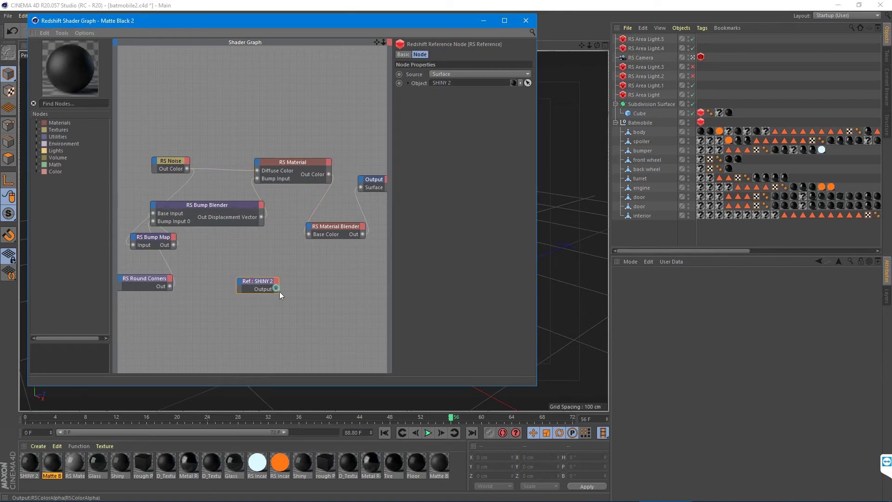
pyautogui.moveTo(310, 264); pyautogui.dragTo(369, 239)
pyautogui.click(339, 227)
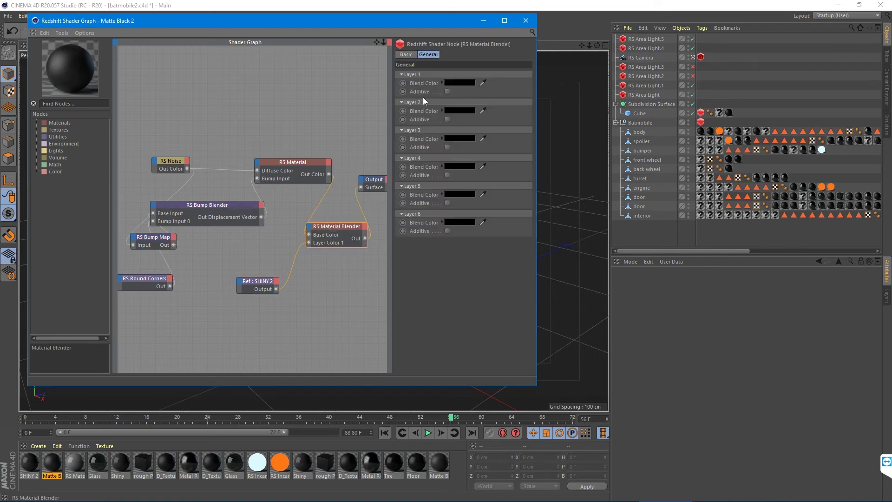
# Step: Try different Layer 1 blend colours, first a grey and then white
pyautogui.click(457, 83)
pyautogui.click(442, 101)
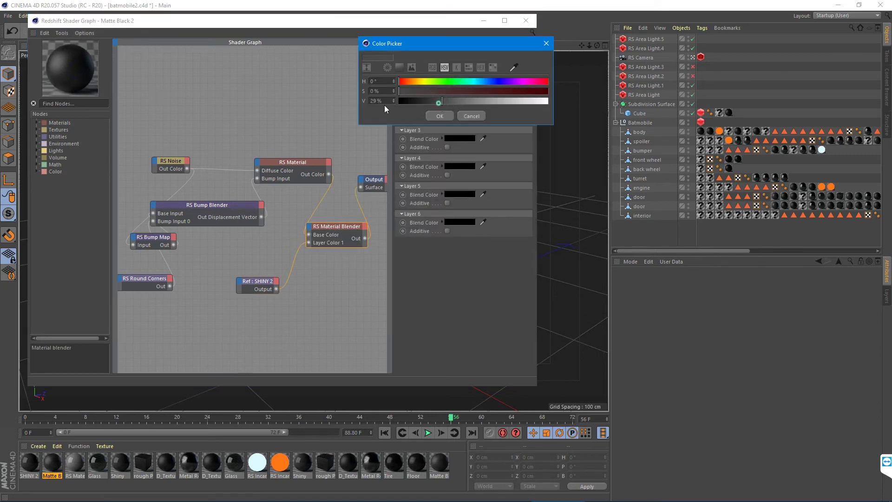
pyautogui.click(435, 116)
pyautogui.moveTo(234, 17); pyautogui.dragTo(238, 43)
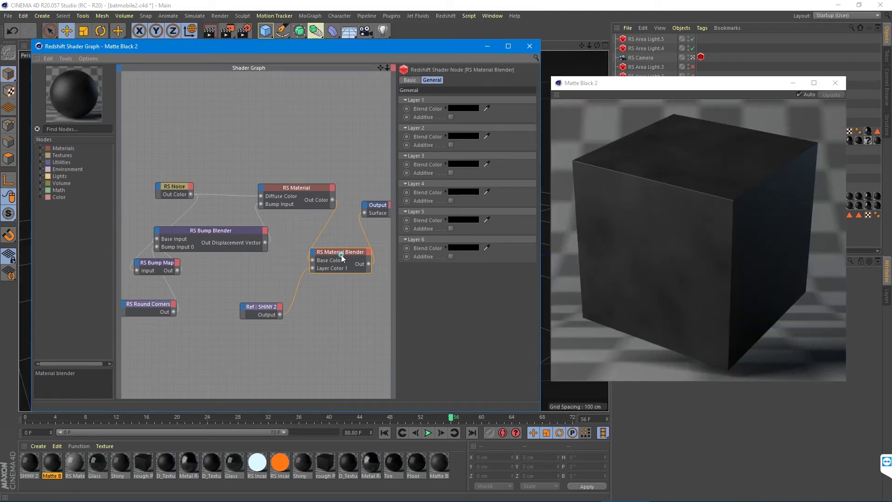
pyautogui.click(460, 109)
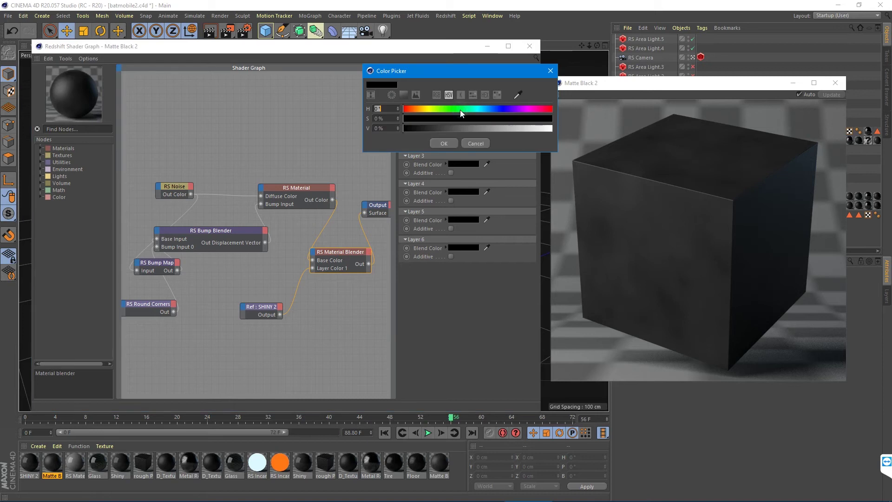
pyautogui.moveTo(410, 126); pyautogui.dragTo(548, 136)
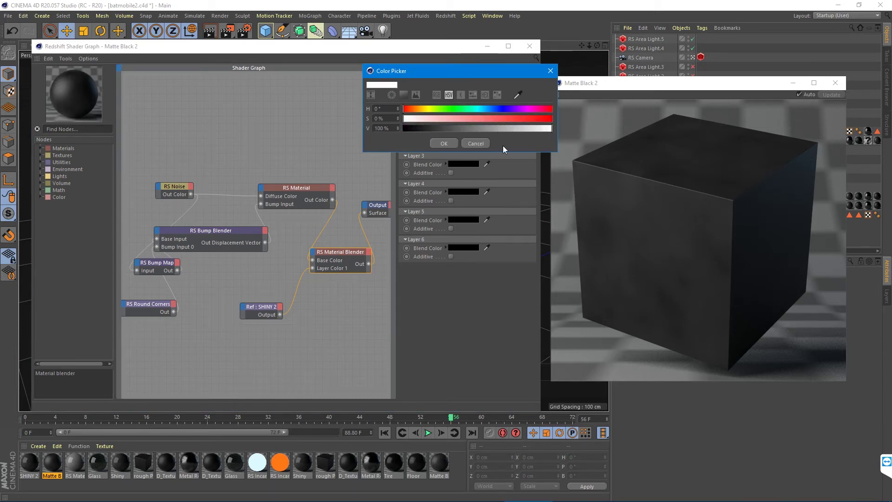
pyautogui.click(441, 143)
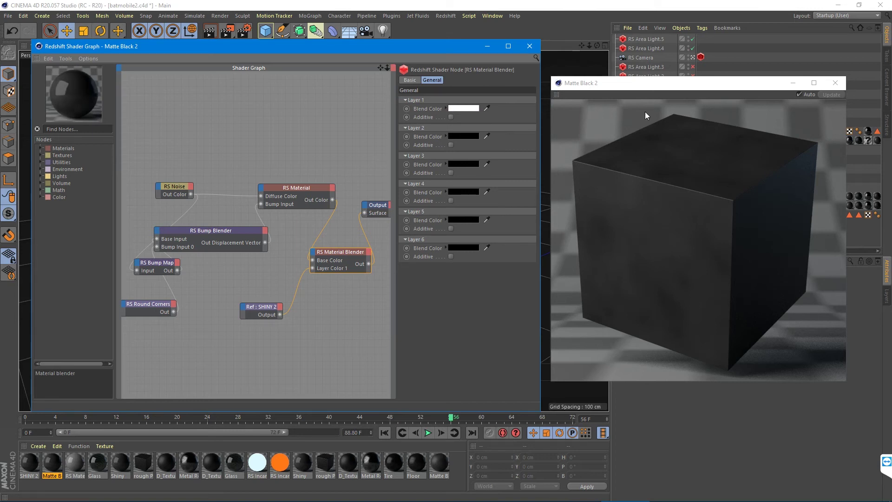
# Step: Settle the Layer 1 blend colour at 26% grey and switch the preview to a sphere
pyautogui.click(677, 87)
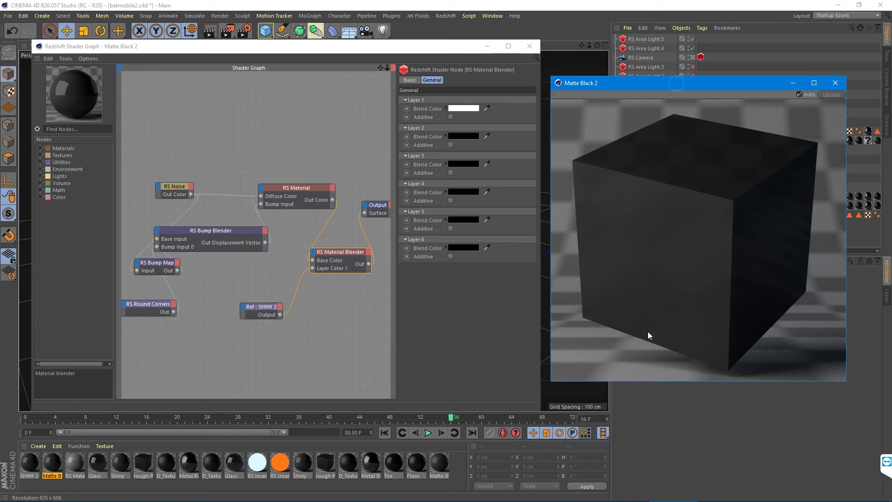
pyautogui.click(465, 109)
pyautogui.moveTo(471, 134); pyautogui.dragTo(461, 133)
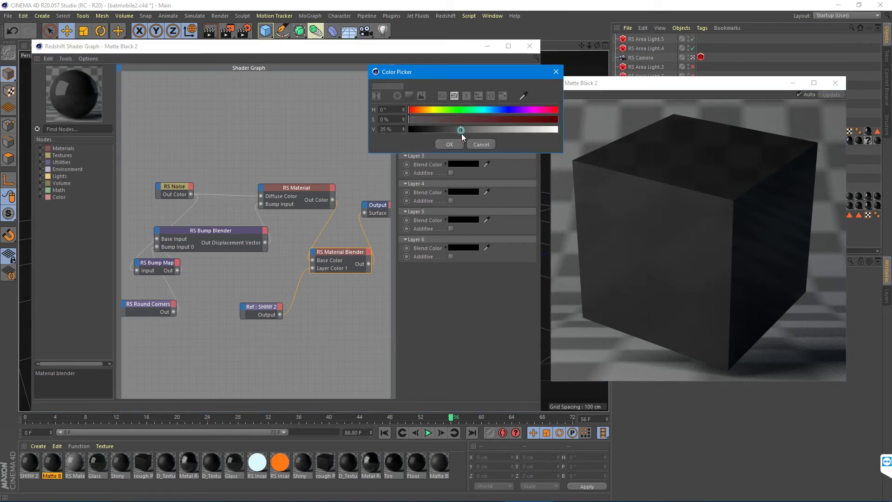
pyautogui.click(449, 144)
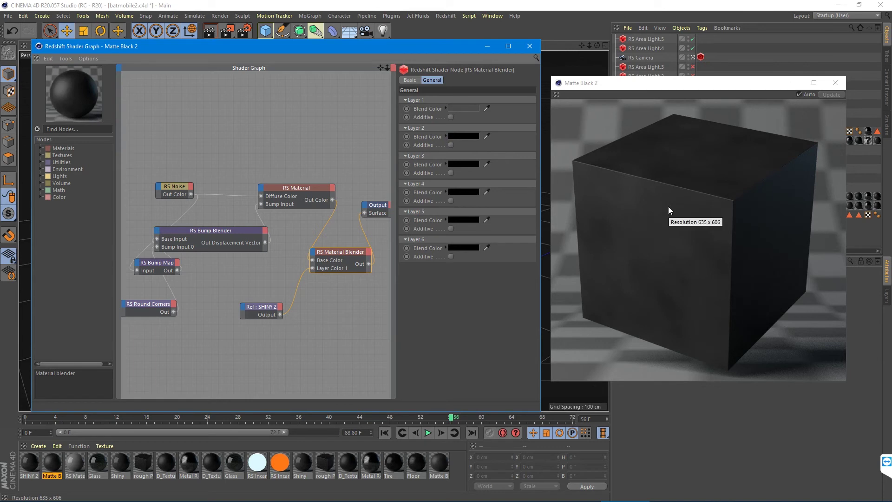
pyautogui.click(464, 109)
pyautogui.click(450, 129)
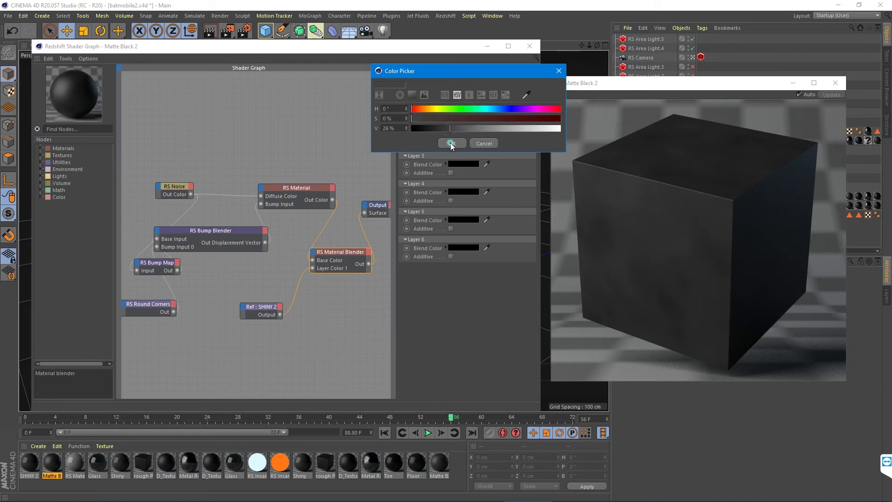
pyautogui.click(450, 144)
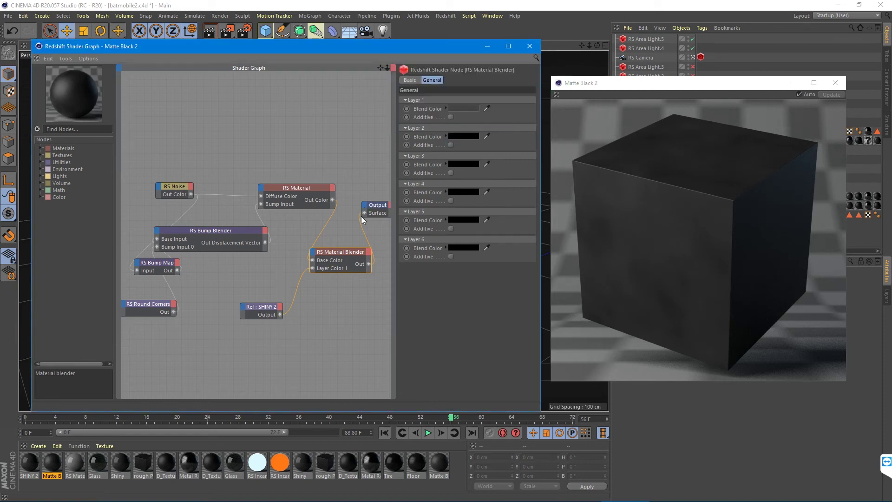
pyautogui.rightClick(719, 222)
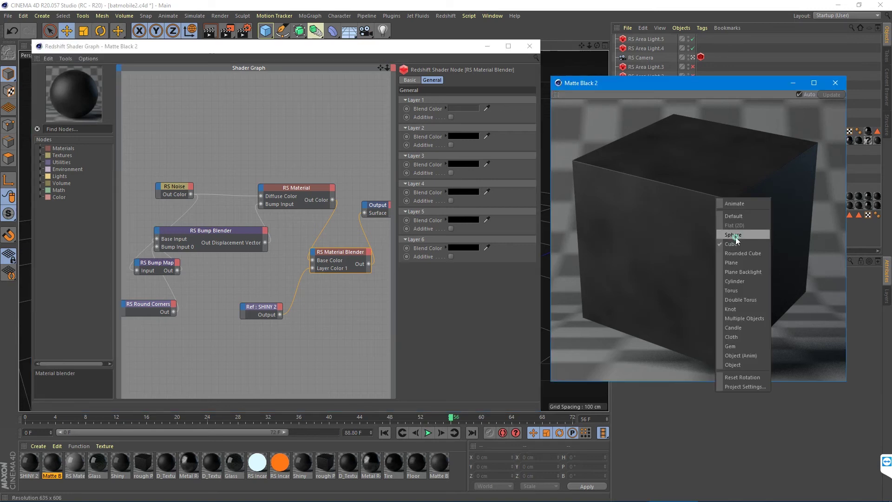
pyautogui.click(749, 205)
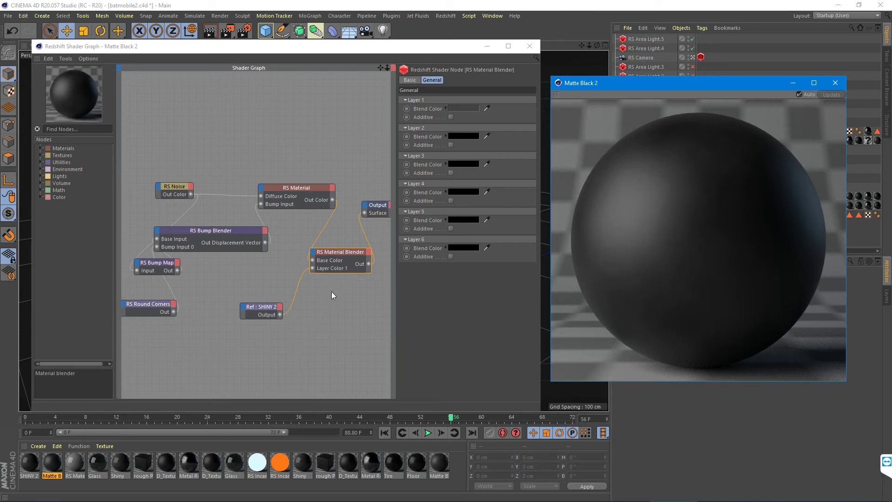
# Step: Undo and reconnect Ref : SHINY 2 to the Material Blender's Layer Color 1
pyautogui.click(326, 278)
pyautogui.hotkey('ctrl', 'z')
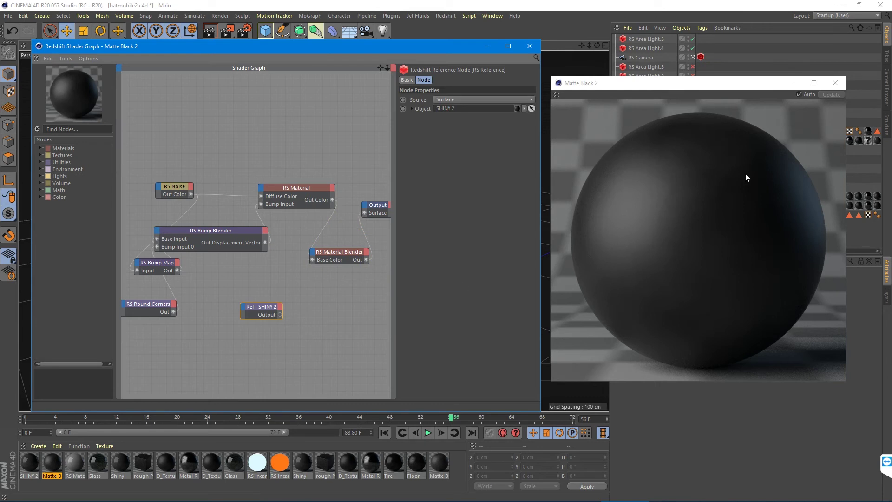
pyautogui.click(715, 149)
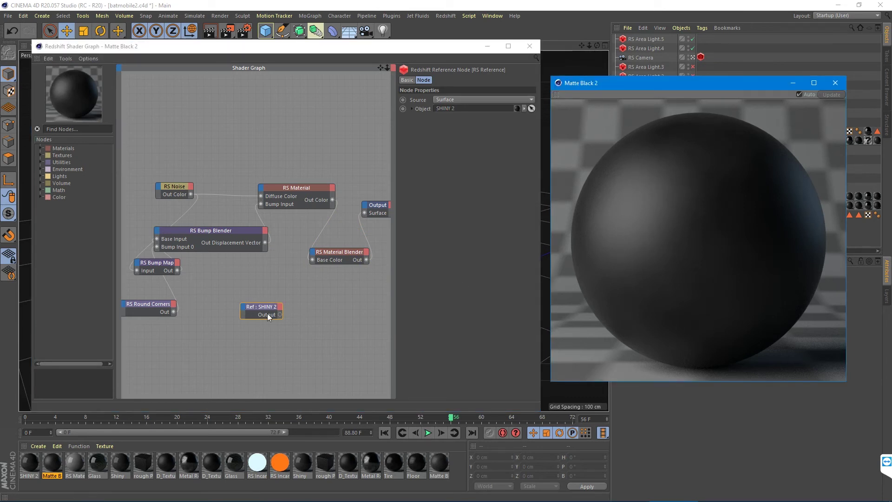
pyautogui.click(279, 314)
pyautogui.moveTo(312, 257); pyautogui.dragTo(313, 256)
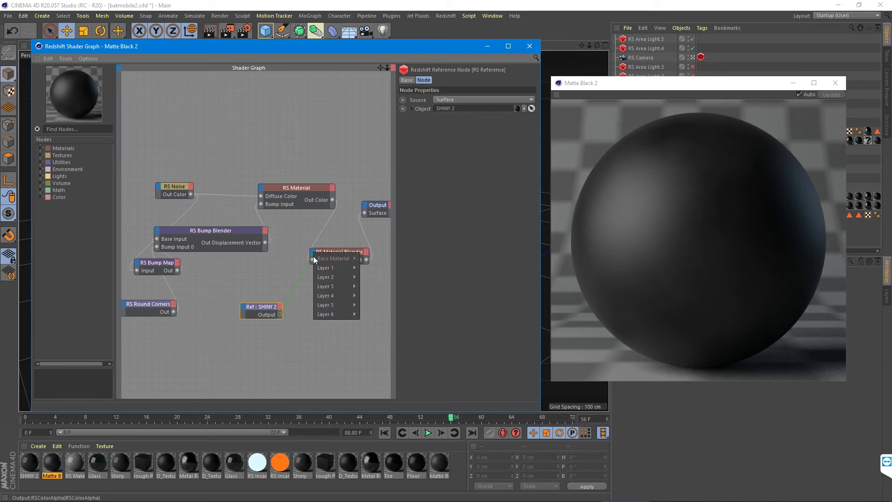
pyautogui.moveTo(338, 269)
pyautogui.click(379, 268)
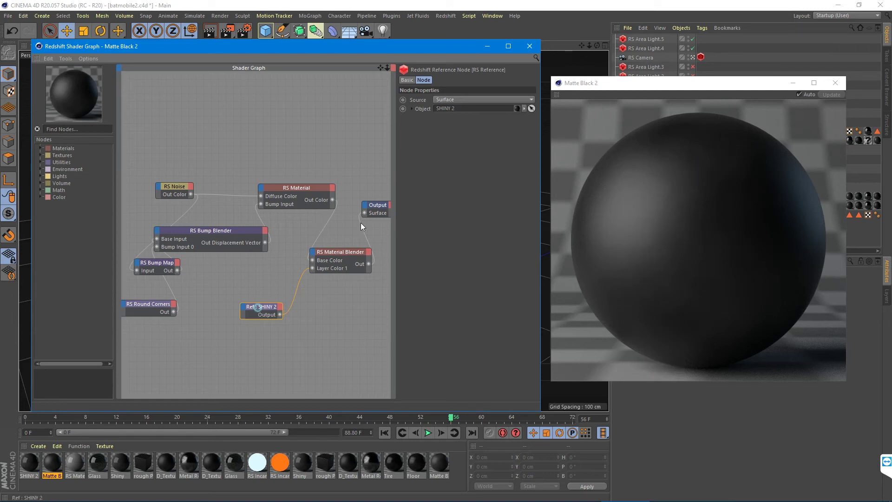
# Step: Reapply the dark grey Layer 1 blend colour on the RS Material Blender
pyautogui.click(334, 259)
pyautogui.click(459, 109)
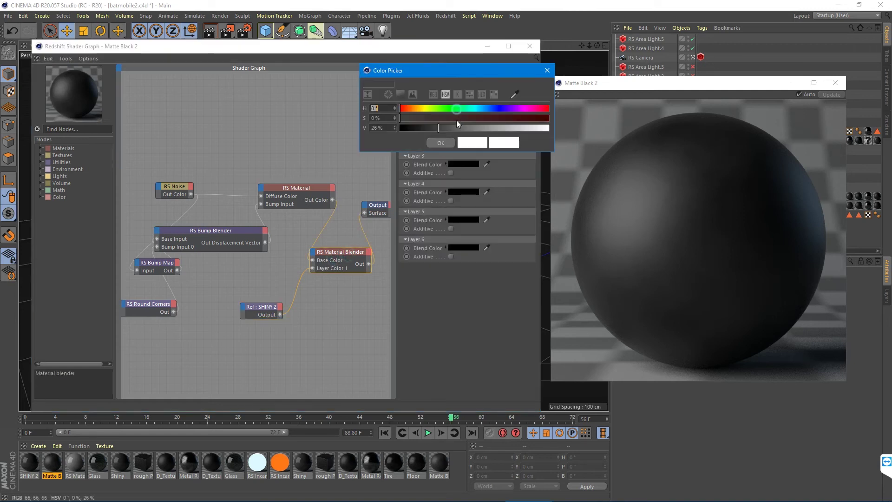
pyautogui.click(435, 143)
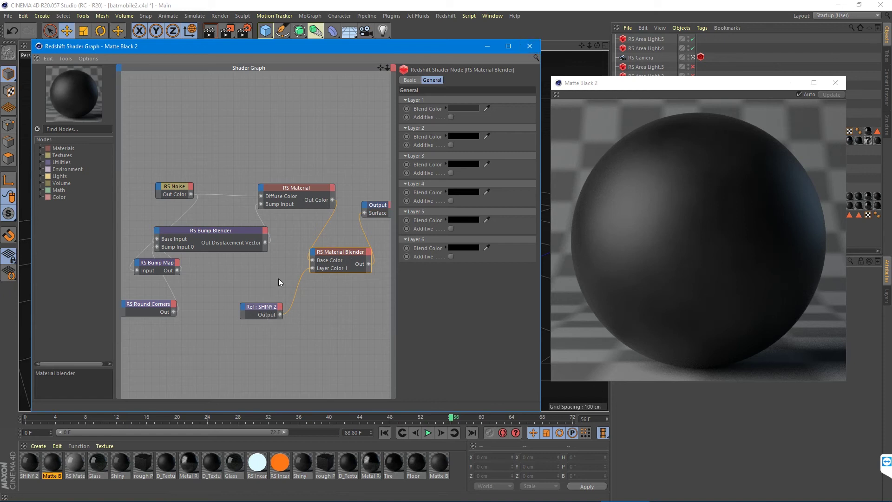
# Step: Unplug Ref: SHINY 2 from the blender's Layer Color 1 and set RS Material reflection roughness to 0.5
pyautogui.click(302, 189)
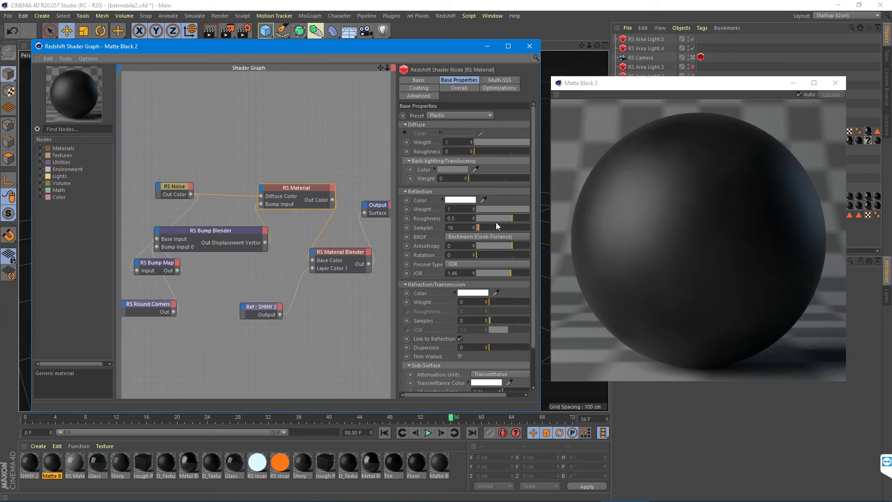
pyautogui.click(300, 282)
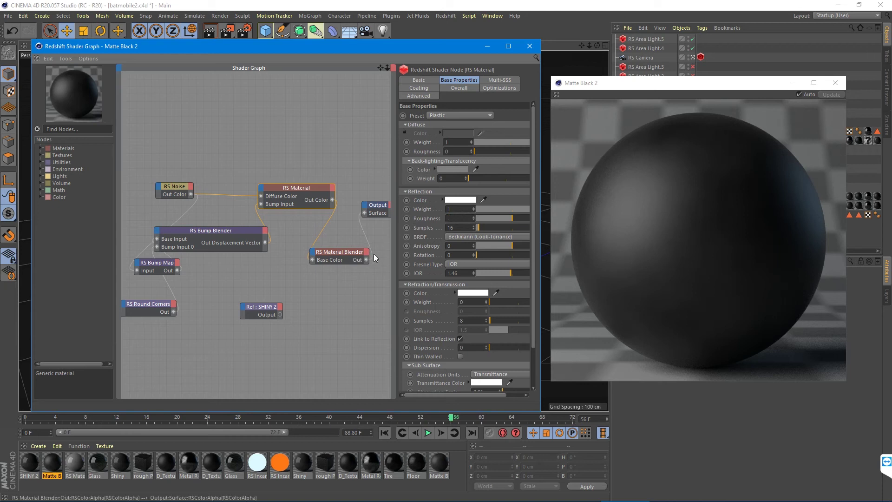
pyautogui.click(323, 323)
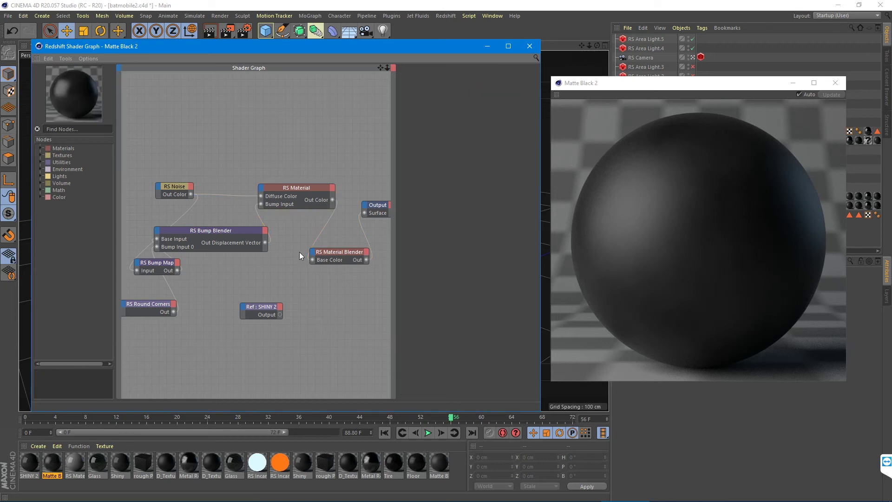
pyautogui.click(301, 187)
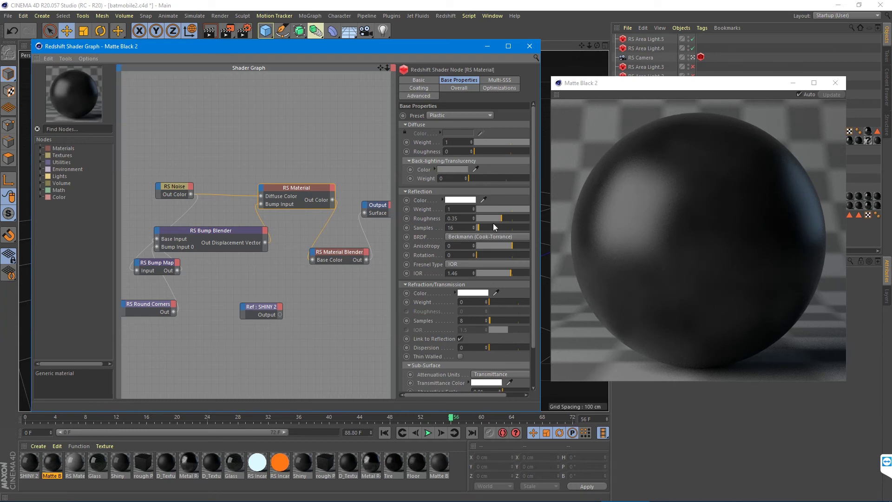
pyautogui.doubleClick(468, 221)
pyautogui.write('0.5')
pyautogui.press('Return')
# Step: Test the base material's Coating Weight, raising it to full then lowering it to about 0.134
pyautogui.click(418, 92)
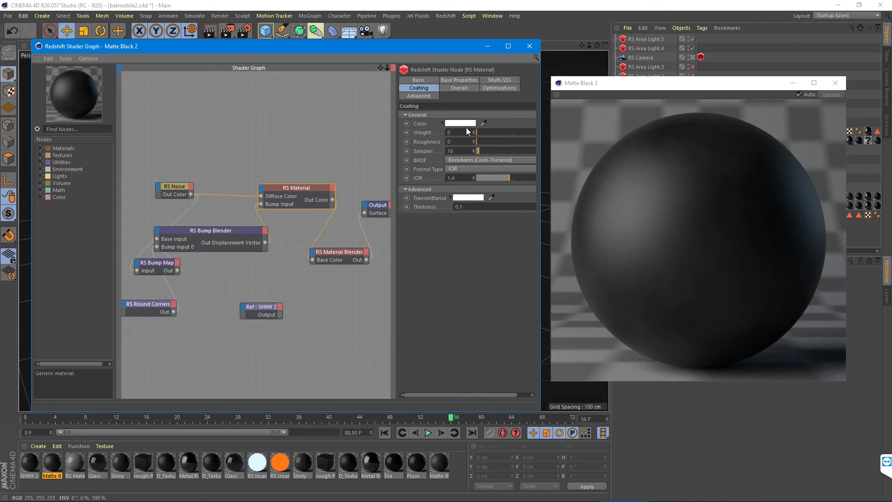
pyautogui.moveTo(481, 134); pyautogui.dragTo(636, 154)
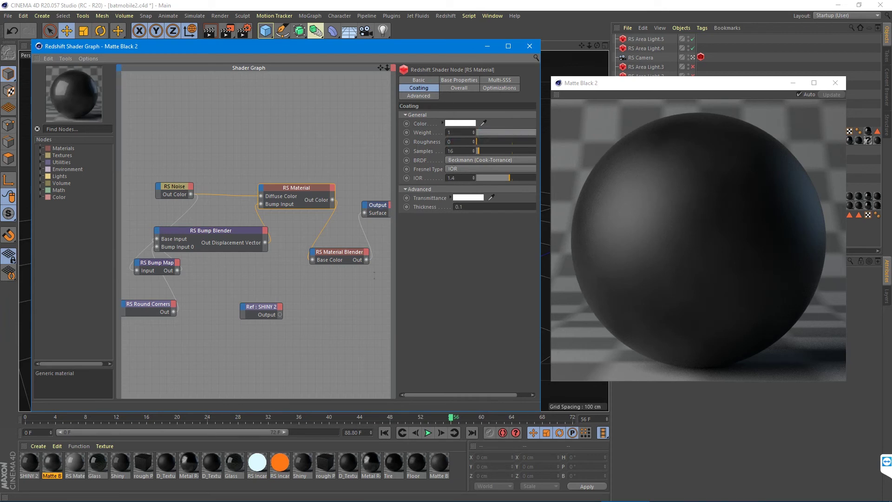
pyautogui.click(486, 131)
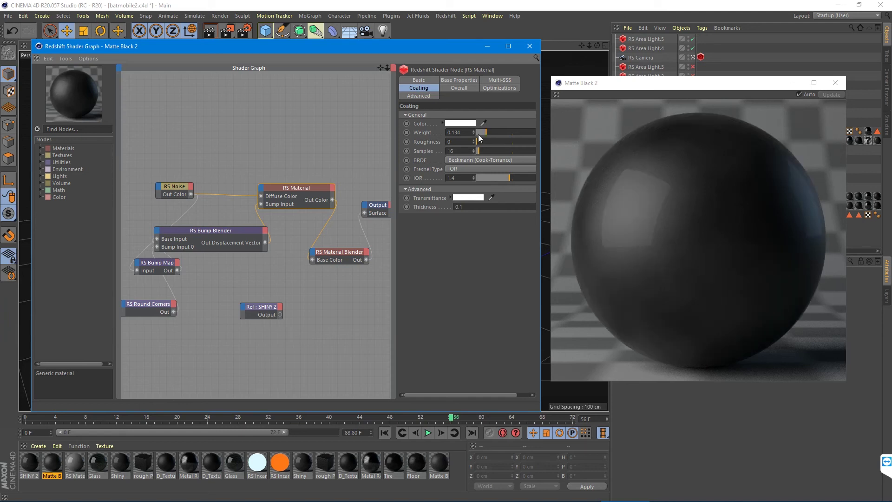
pyautogui.click(481, 134)
# Step: Wire Ref: SHINY 2 Output into the blender's Layer 1 color and set coating weight to 0
pyautogui.moveTo(279, 315); pyautogui.dragTo(314, 256)
pyautogui.moveTo(325, 269)
pyautogui.click(375, 271)
pyautogui.moveTo(467, 132); pyautogui.dragTo(459, 133)
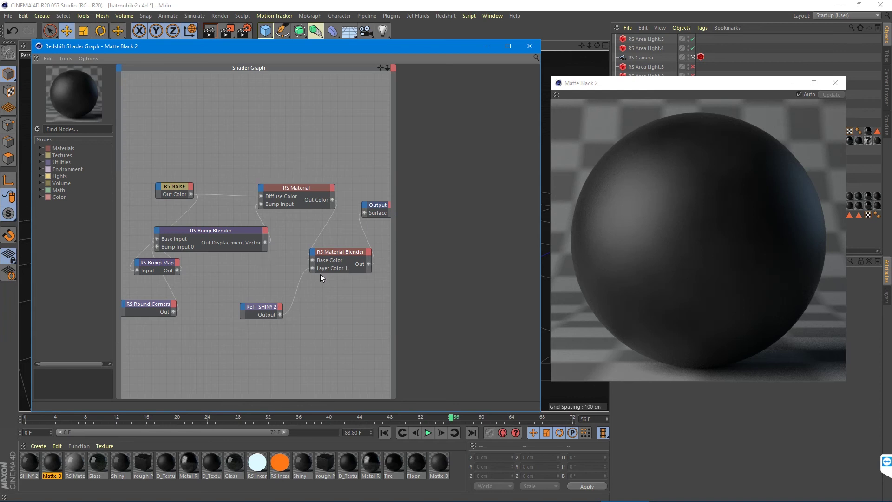
# Step: Close the material preview render, the Shader Graph and the Material Editor
pyautogui.click(670, 84)
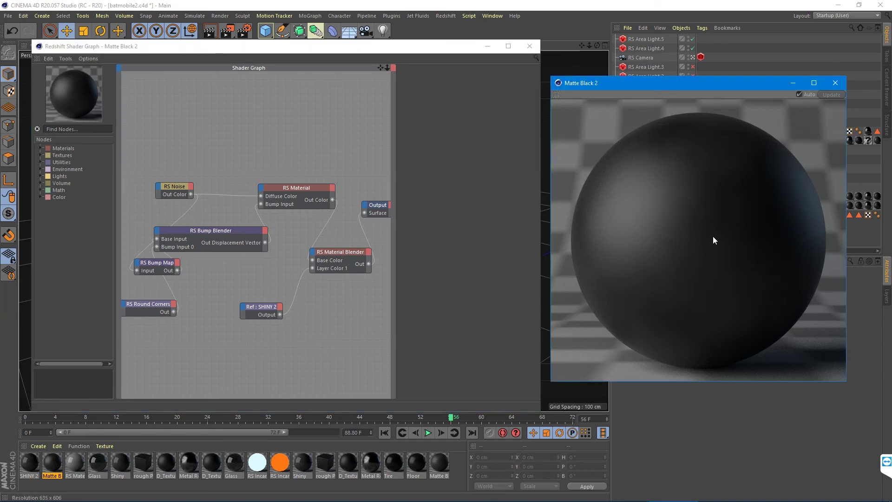
pyautogui.click(835, 82)
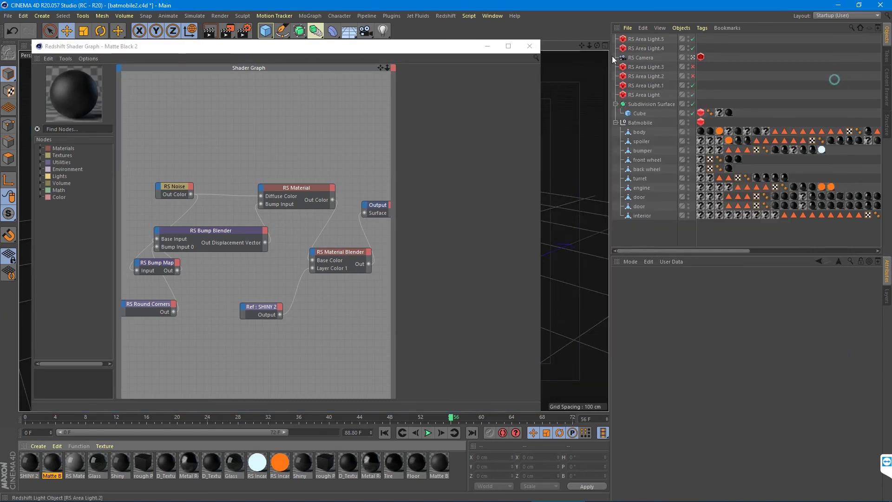
pyautogui.click(530, 45)
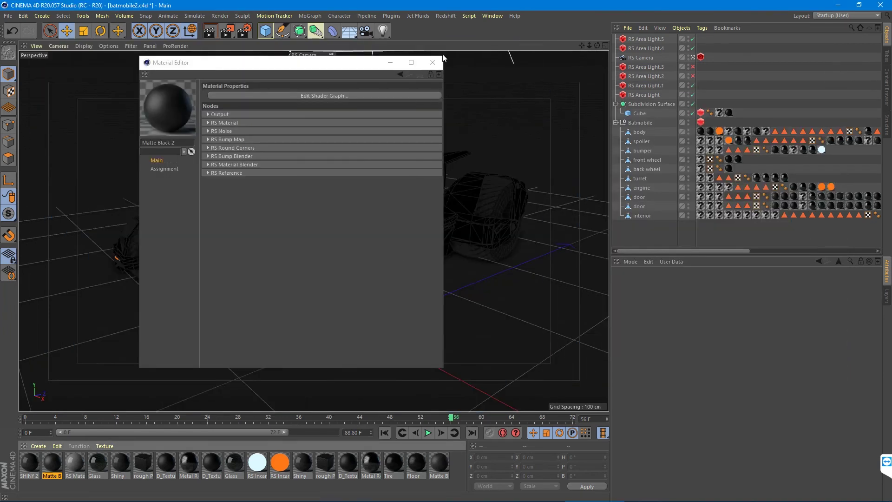
pyautogui.click(427, 63)
# Step: Apply Matte Black to the car body's 03 - Default polygon selection
pyautogui.click(640, 132)
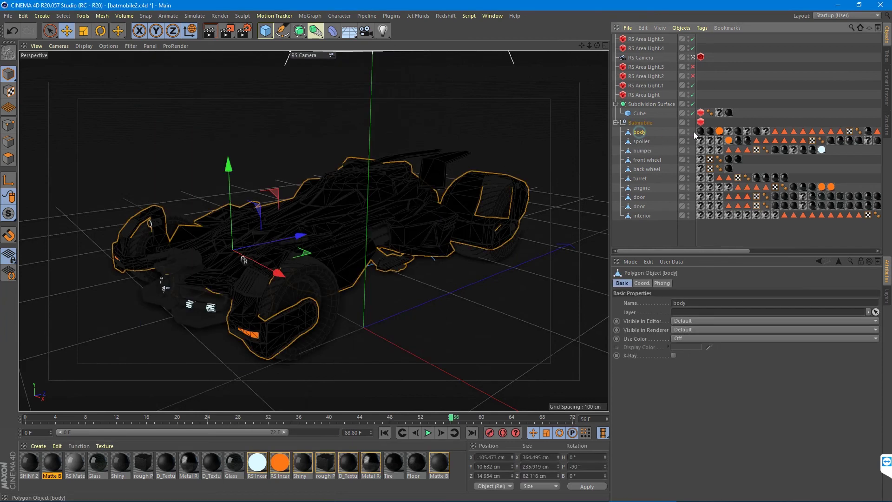
pyautogui.doubleClick(774, 132)
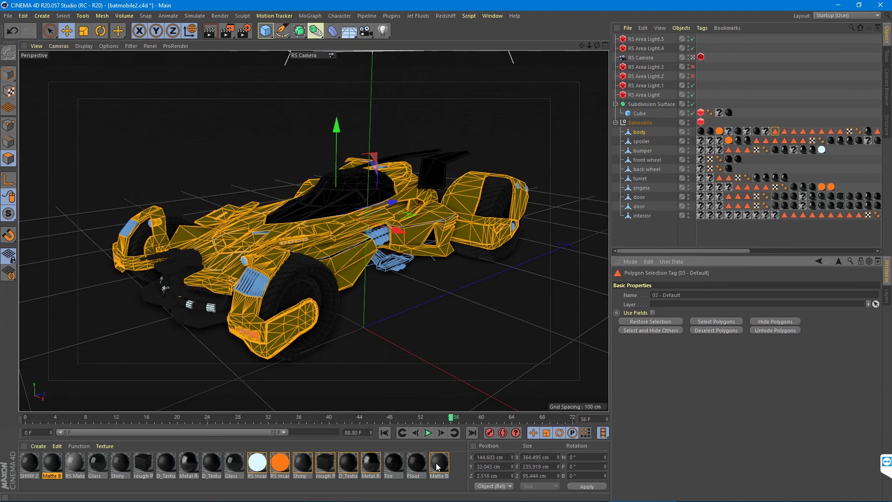
pyautogui.moveTo(439, 463); pyautogui.dragTo(345, 223)
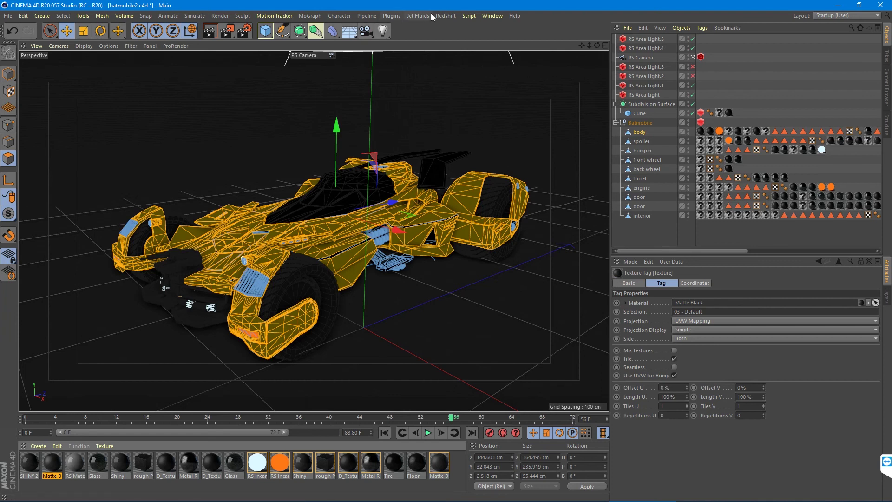
pyautogui.click(445, 15)
# Step: Start a Redshift RenderView render and restrict it to a region over the car's upper body
pyautogui.click(470, 82)
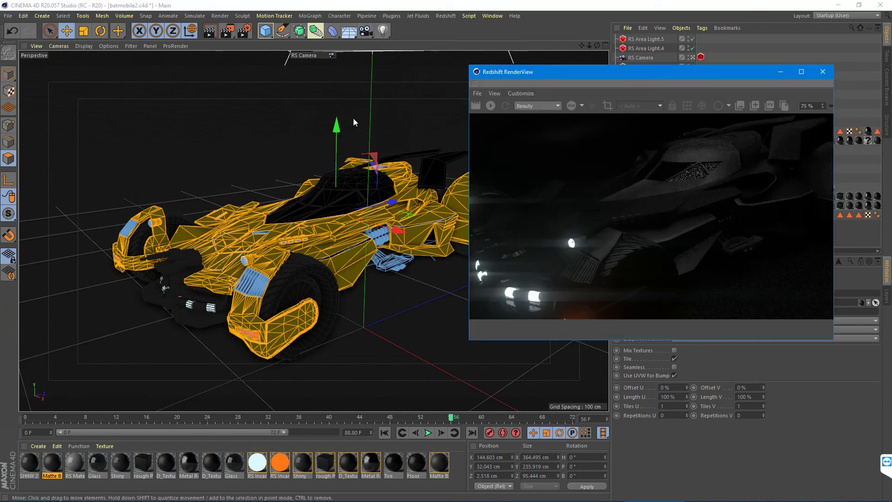
pyautogui.click(490, 106)
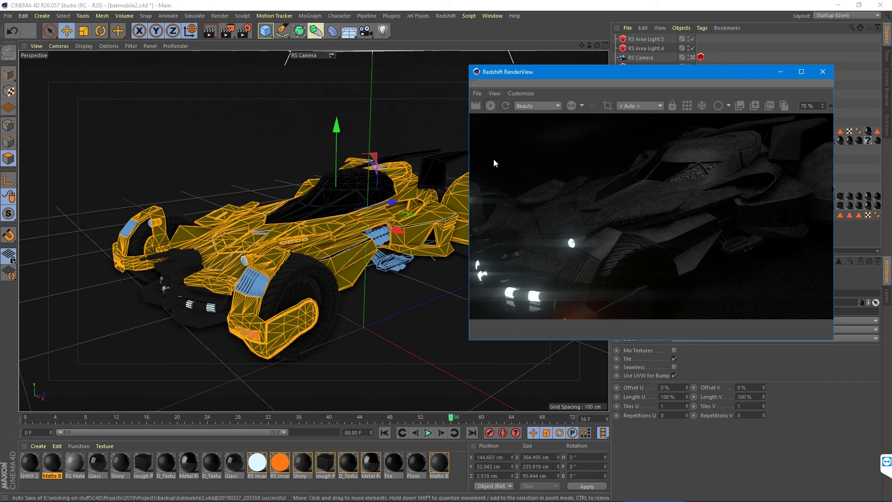
pyautogui.click(608, 105)
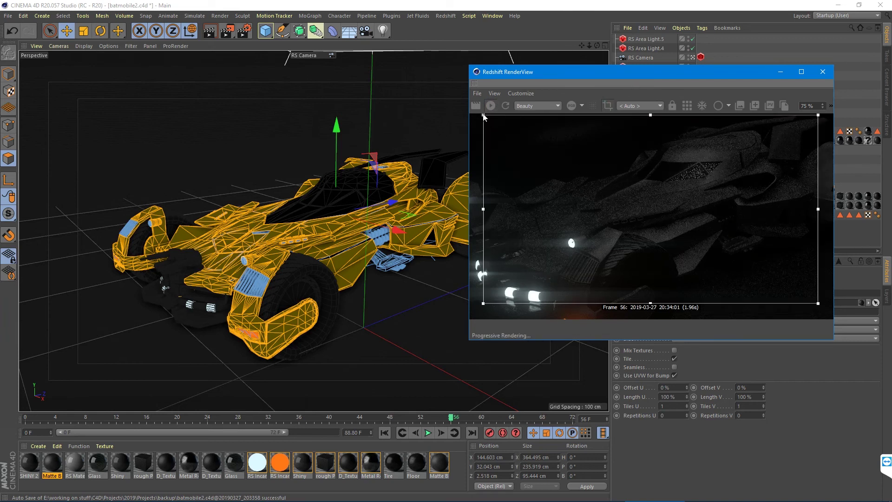
pyautogui.moveTo(484, 115); pyautogui.dragTo(637, 184)
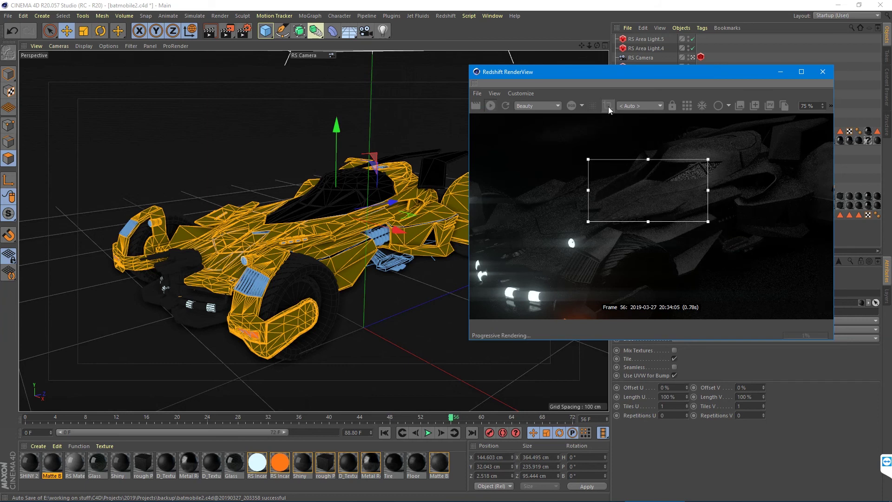
# Step: Switch the render to bucket mode and pan the image to frame the region
pyautogui.click(687, 106)
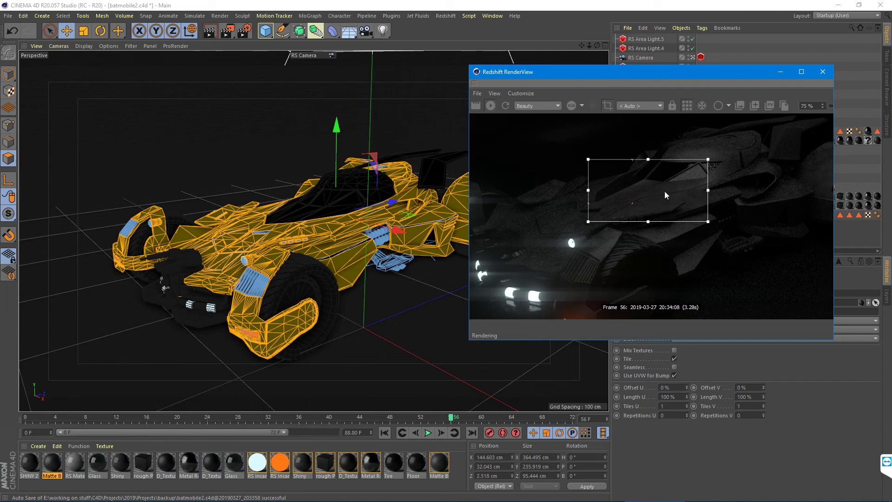
pyautogui.scroll(5, 662, 193)
pyautogui.scroll(-2, 662, 193)
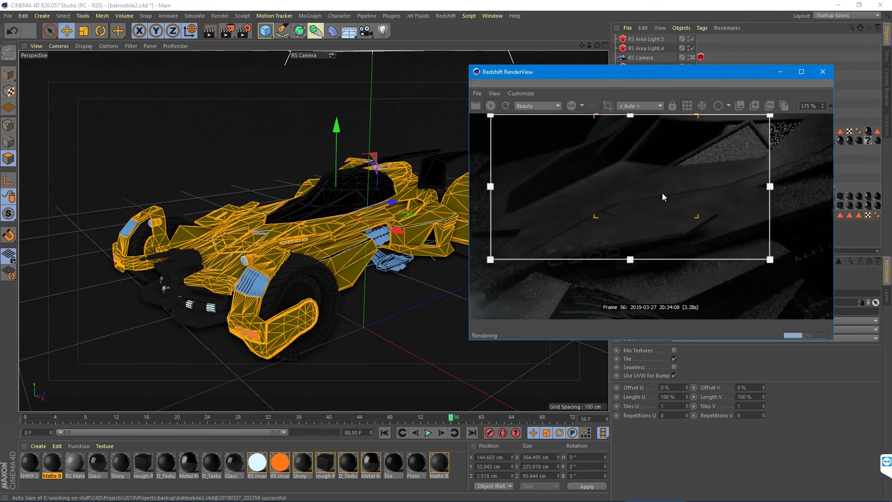
pyautogui.moveTo(650, 191); pyautogui.dragTo(659, 222, button='middle')
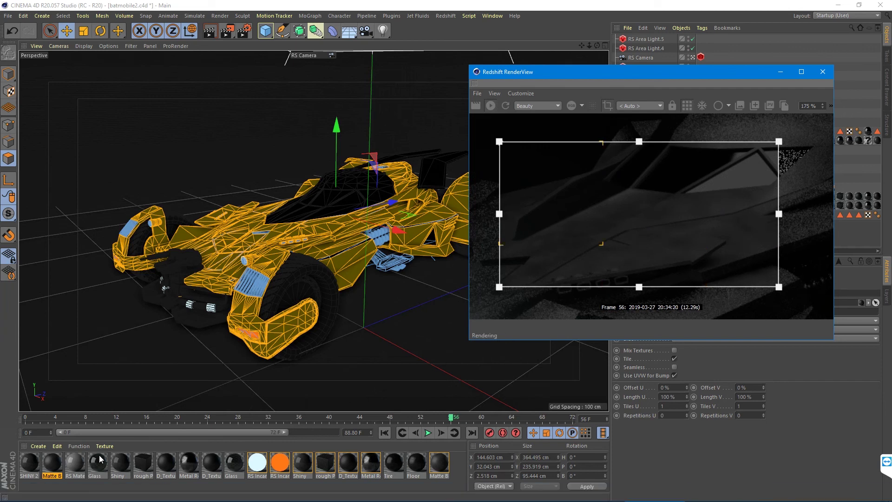
# Step: Darken Matte Black's RS Noise Color 2 slightly in the Shader Graph and check the render
pyautogui.doubleClick(439, 463)
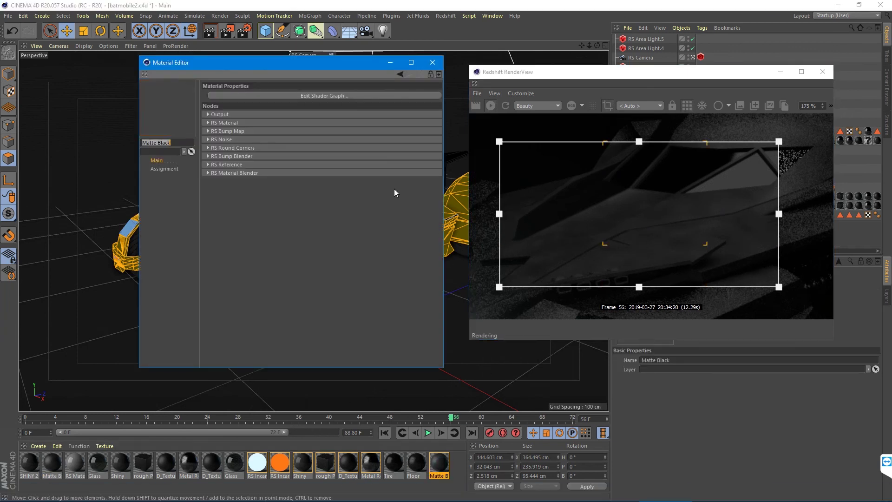
pyautogui.click(272, 95)
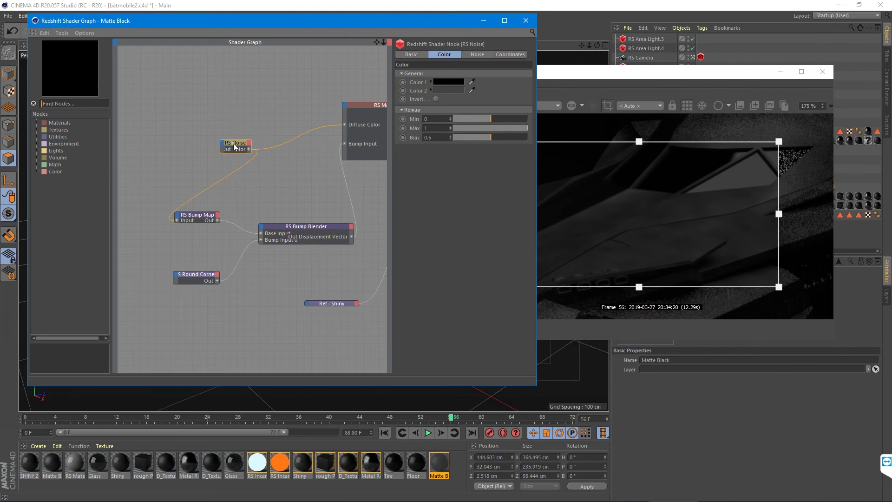
pyautogui.click(448, 91)
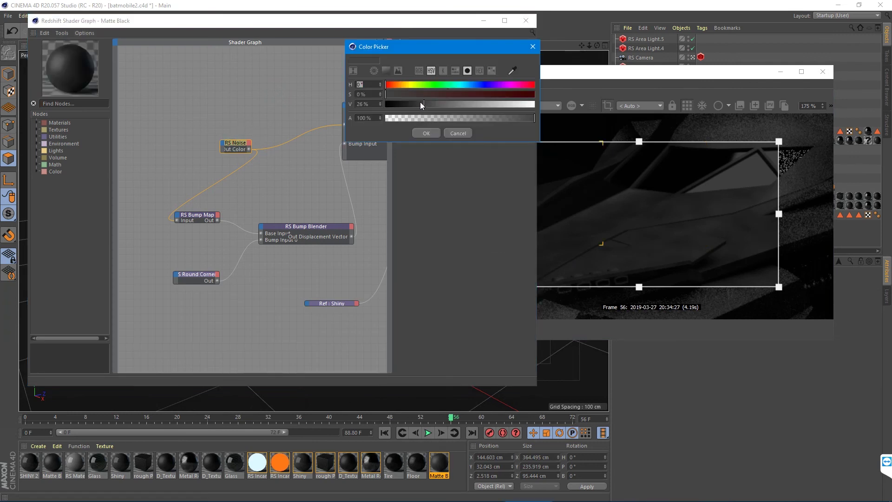
pyautogui.moveTo(422, 103); pyautogui.dragTo(419, 104)
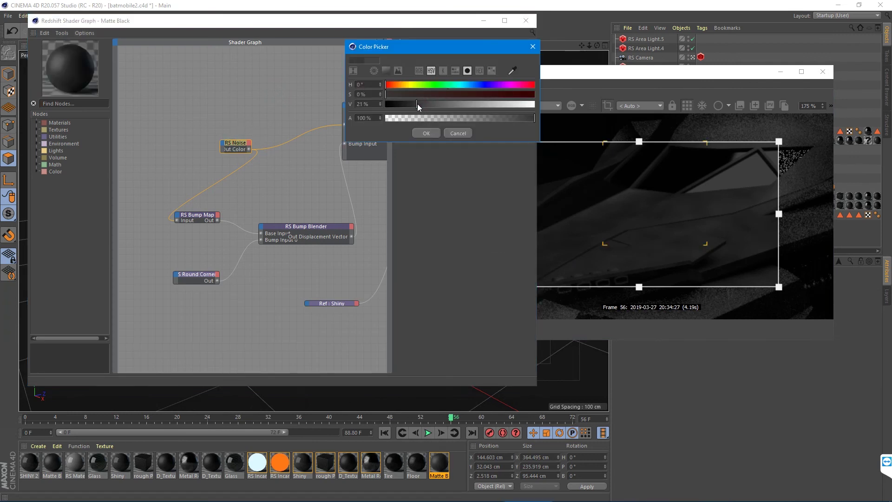
pyautogui.click(426, 133)
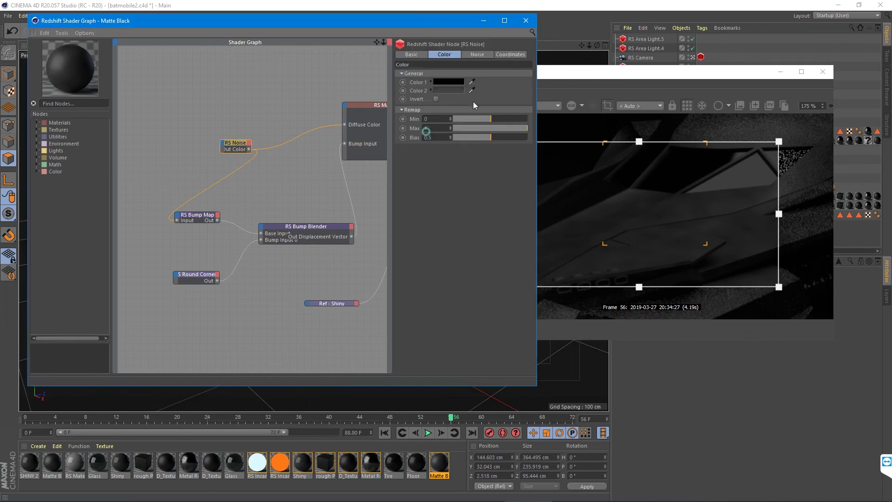
pyautogui.click(526, 20)
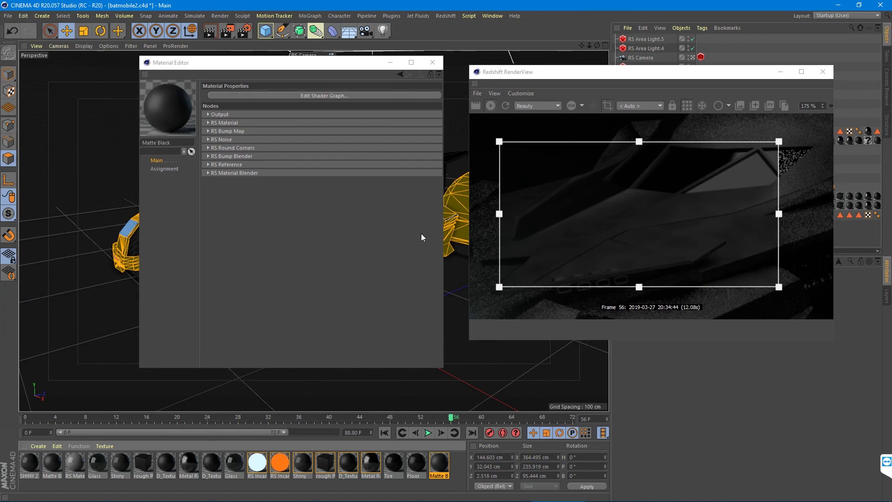
# Step: Darken the RS Noise Color 2 further to about 18% brightness and close the graph
pyautogui.click(328, 96)
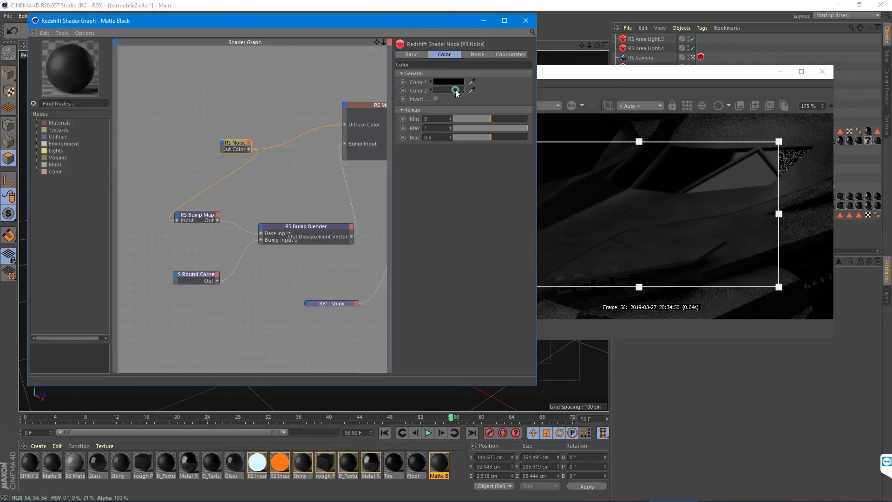
pyautogui.click(447, 82)
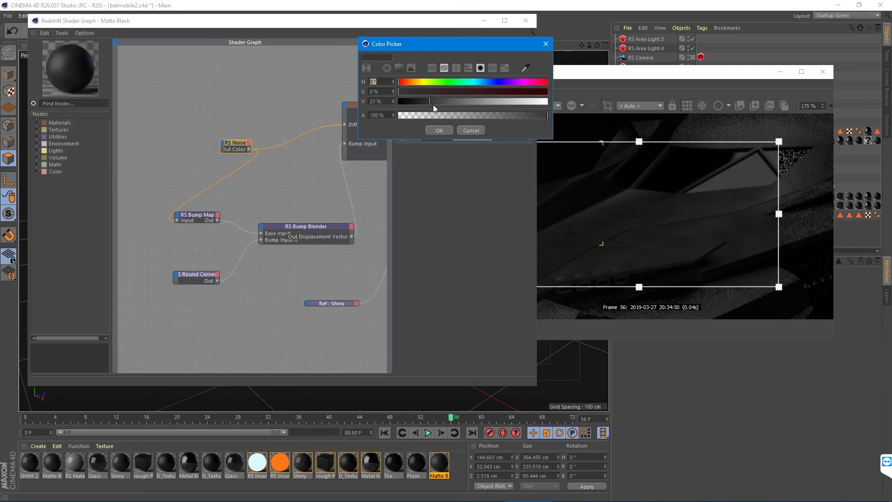
pyautogui.click(439, 130)
pyautogui.click(525, 21)
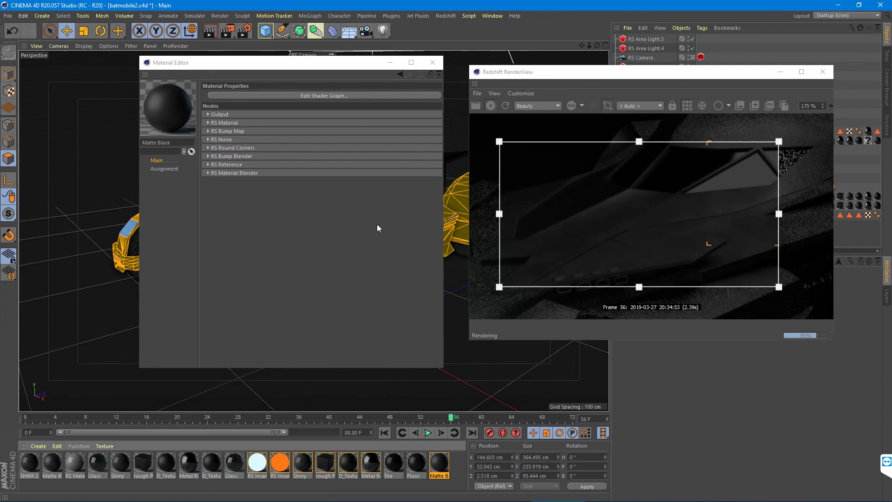
# Step: Turn off region rendering and set the Texture tag's Projection to Cubic
pyautogui.click(607, 105)
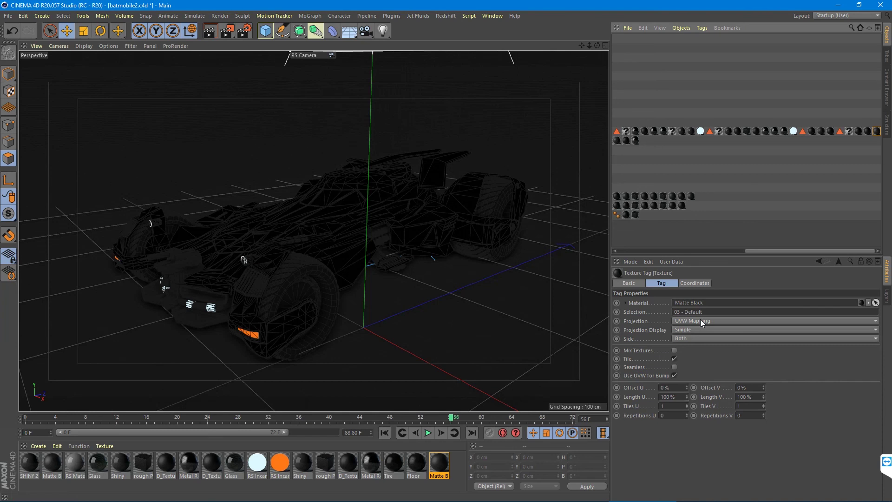
pyautogui.click(701, 321)
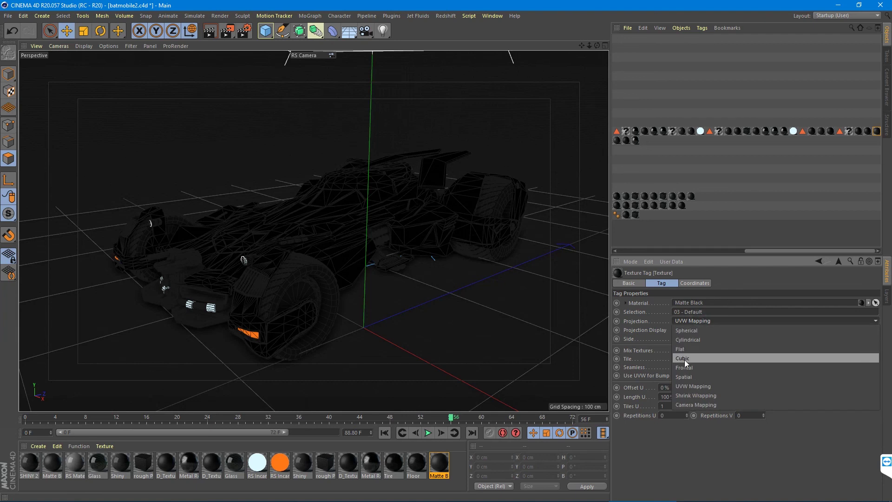
pyautogui.click(683, 358)
# Step: Render the car in Redshift RenderView to check the Cubic projection, then close the window
pyautogui.click(443, 16)
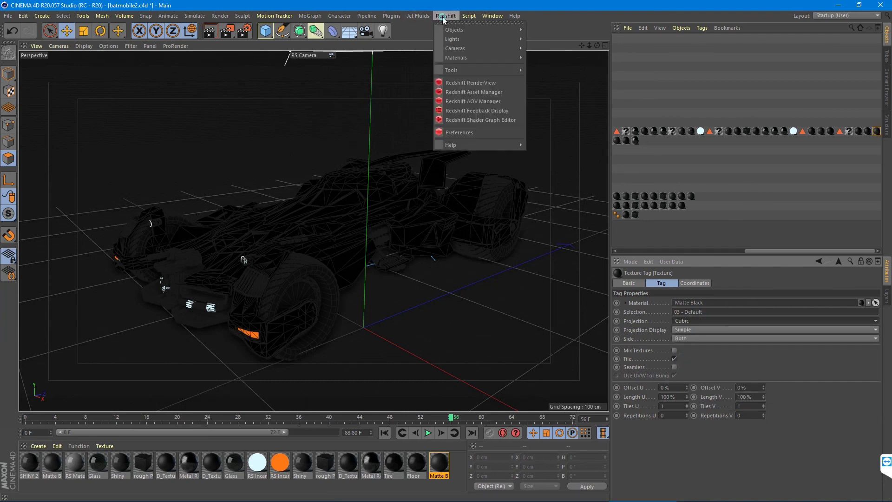
pyautogui.click(461, 83)
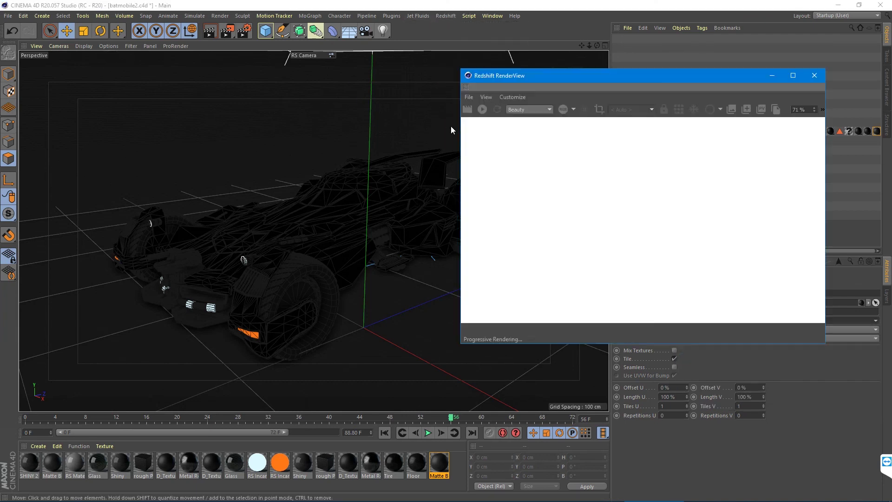
pyautogui.click(484, 107)
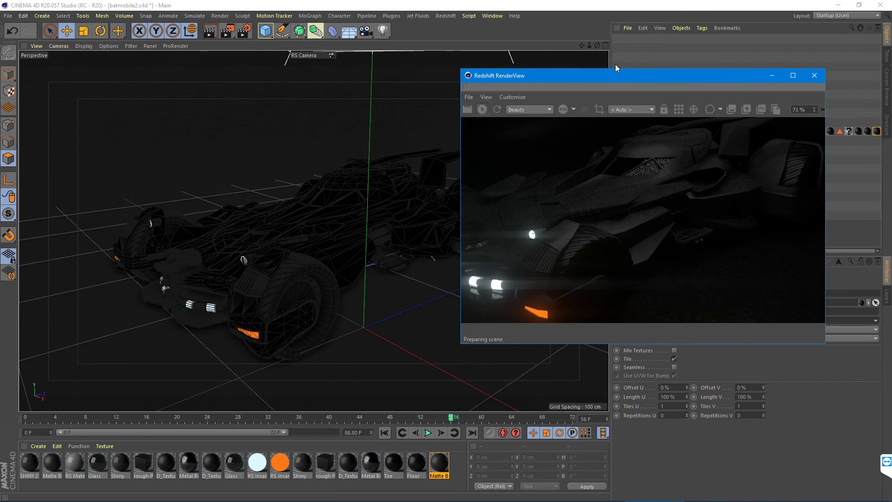
pyautogui.moveTo(612, 78); pyautogui.dragTo(460, 63)
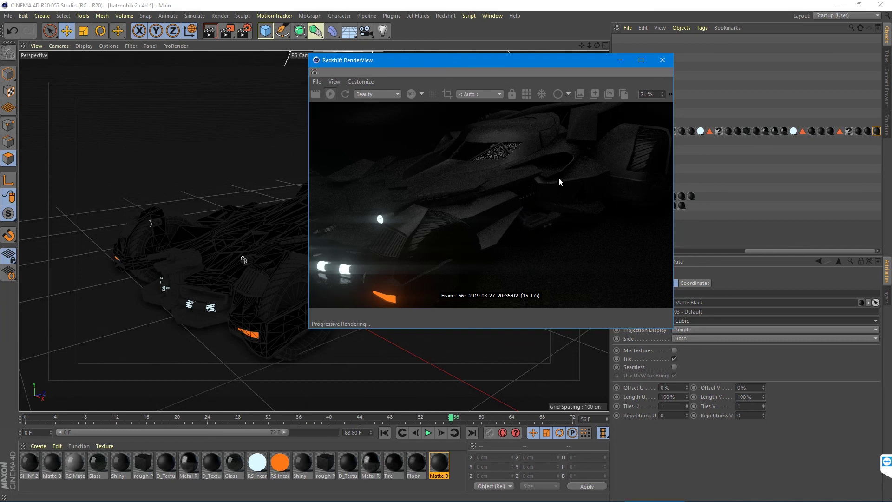
pyautogui.click(388, 366)
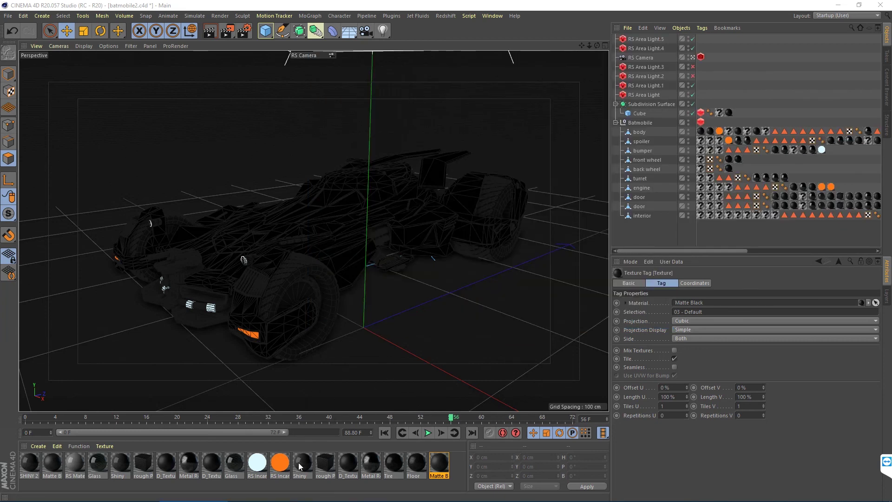
# Step: Save Matte Black 2 as a material preset named 'Matte Black Car Finish'
pyautogui.click(51, 466)
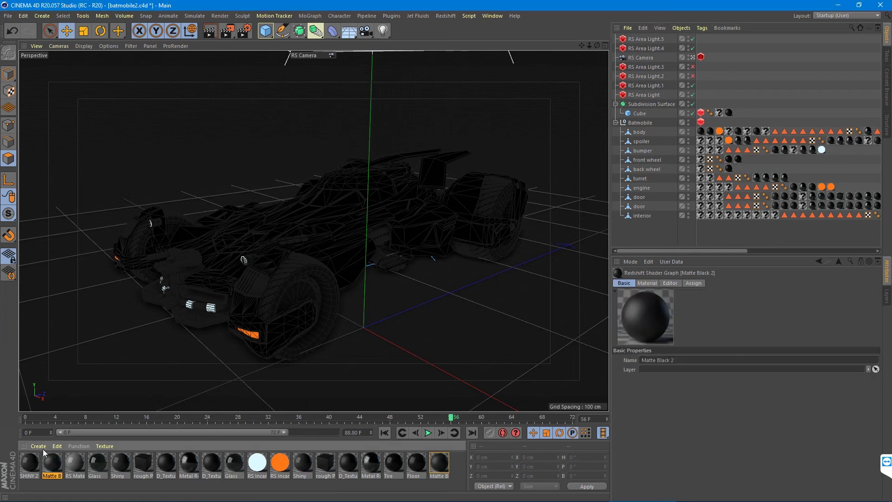
pyautogui.click(37, 445)
pyautogui.moveTo(65, 427)
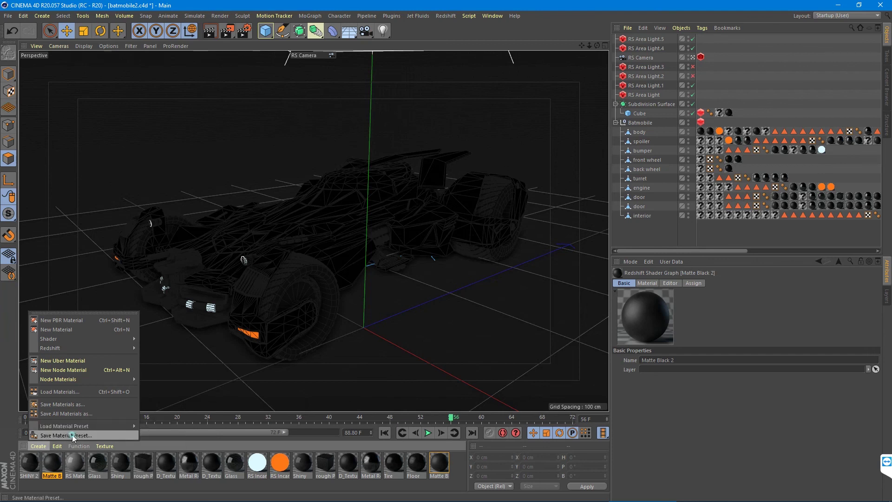
pyautogui.click(72, 434)
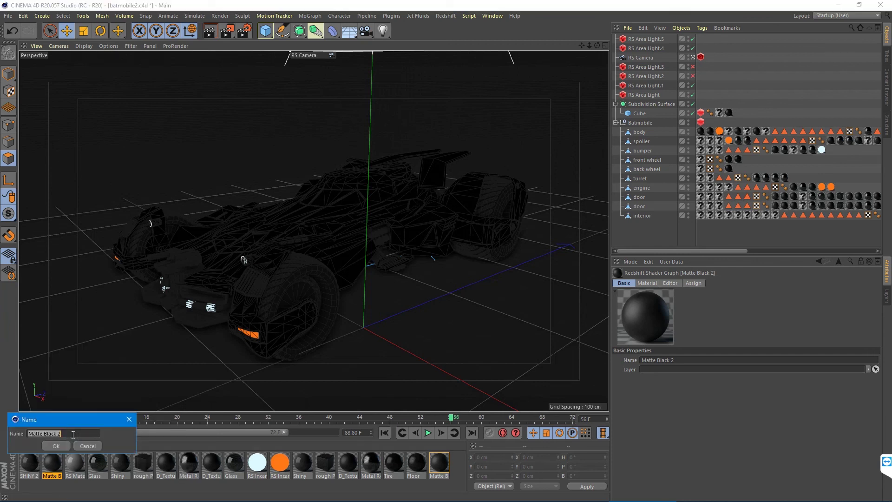
pyautogui.click(73, 435)
pyautogui.write('CCar Finish')
pyautogui.click(55, 446)
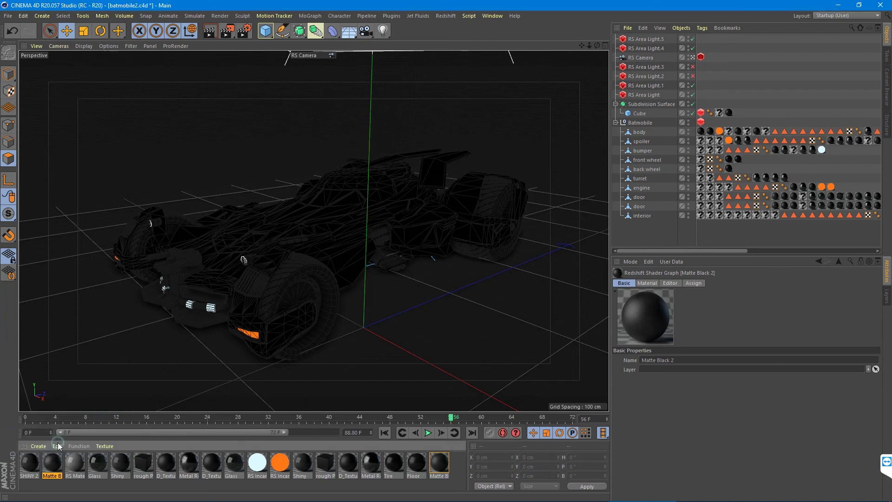
# Step: Switch to the Shader Ball Effect-A-tron scene and bring up the material preset options
pyautogui.click(492, 16)
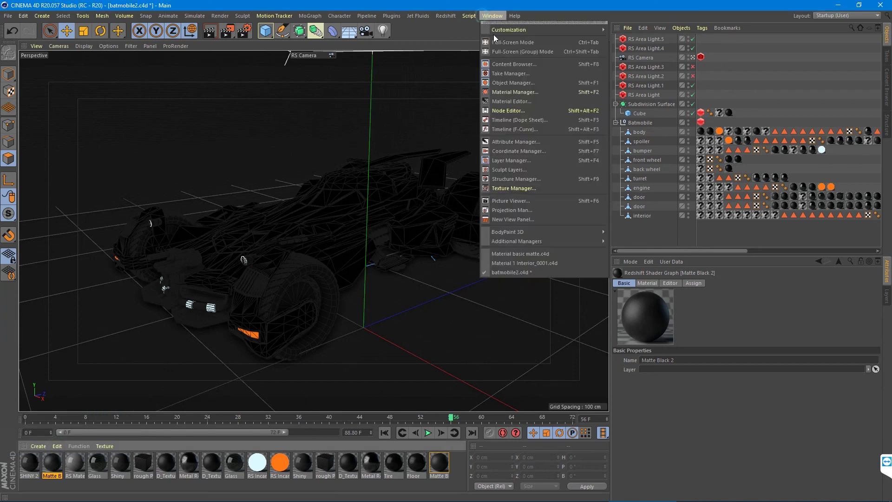
pyautogui.moveTo(8, 15)
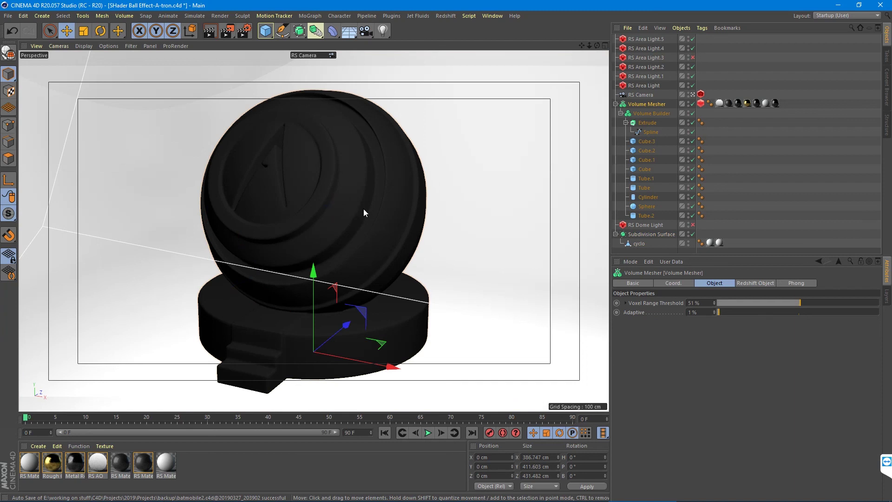
pyautogui.click(38, 446)
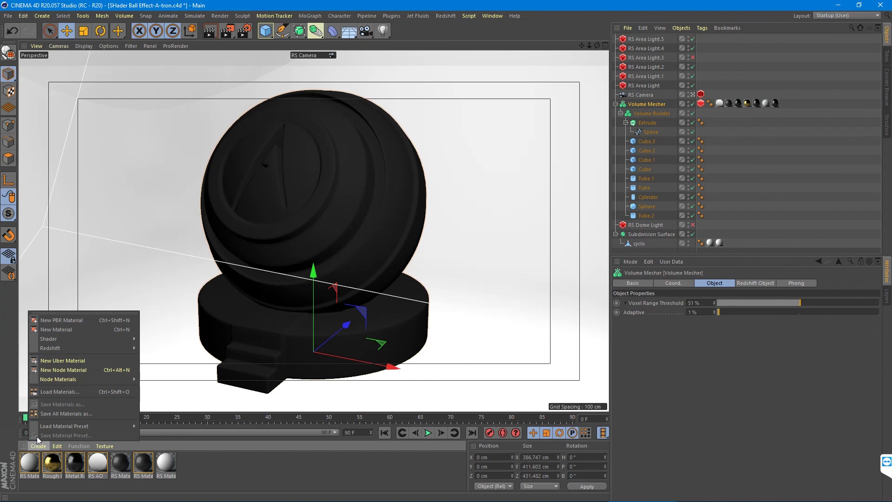
# Step: Load the Matte Black Car Finish preset and apply it to the shader ball
pyautogui.moveTo(99, 431)
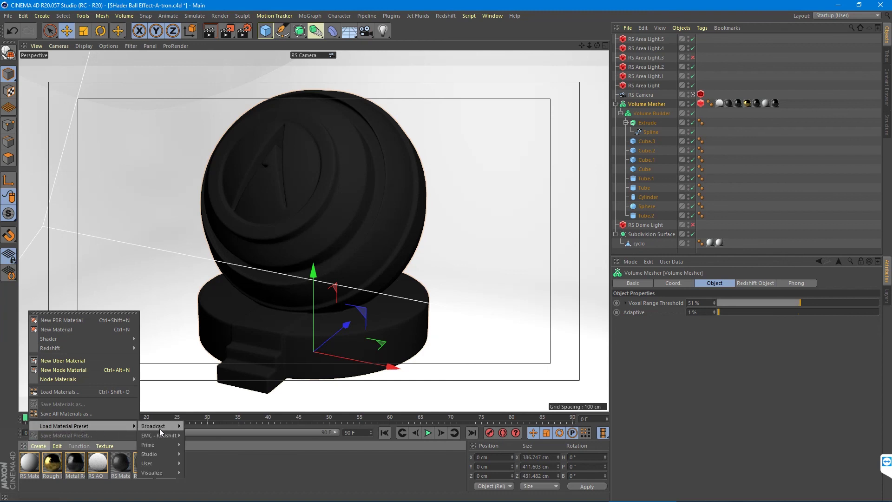
pyautogui.moveTo(171, 462)
pyautogui.moveTo(210, 465)
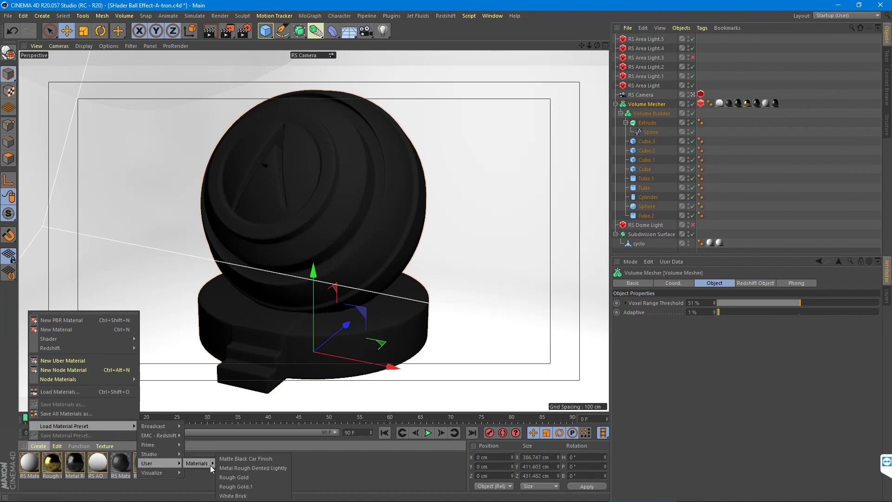
pyautogui.click(235, 459)
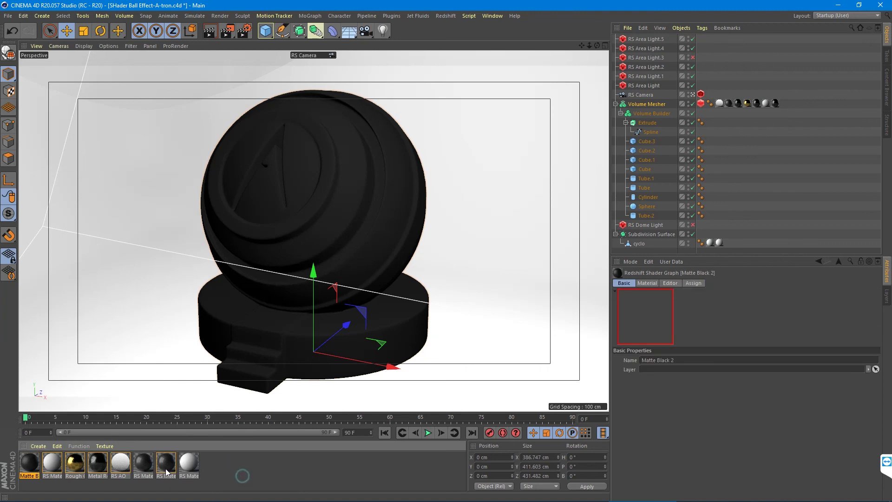
pyautogui.moveTo(166, 464); pyautogui.dragTo(344, 182)
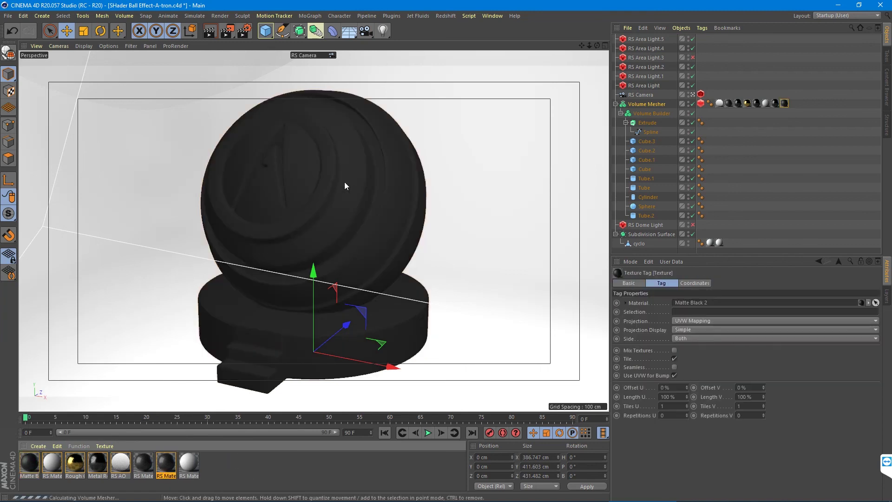
# Step: Render the shader ball in Redshift RenderView, framing it closer in the viewport
pyautogui.click(444, 16)
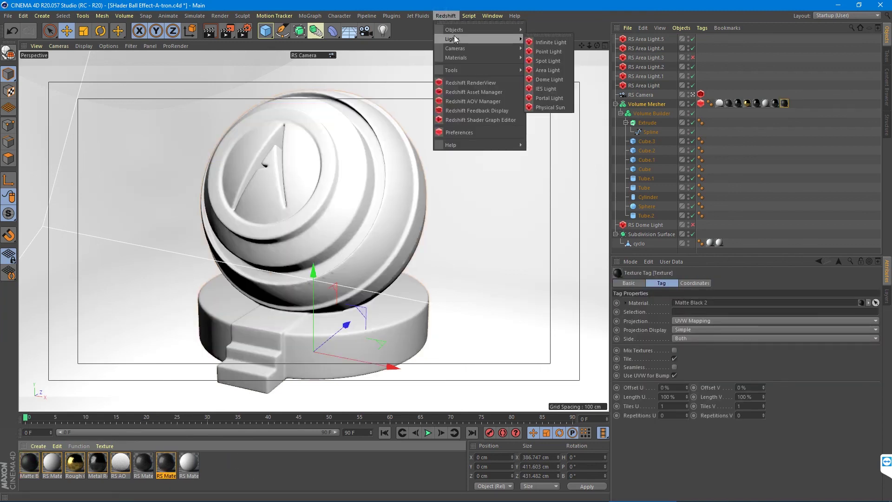
pyautogui.click(475, 84)
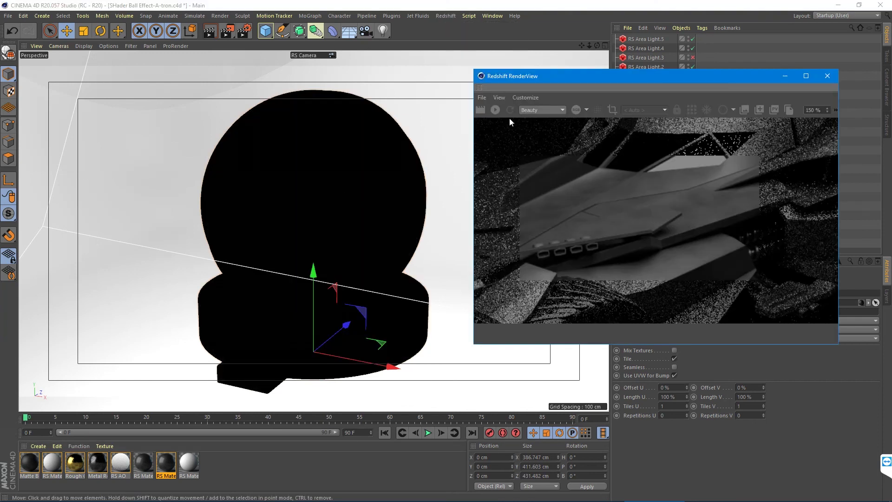
pyautogui.moveTo(574, 80); pyautogui.dragTo(424, 70)
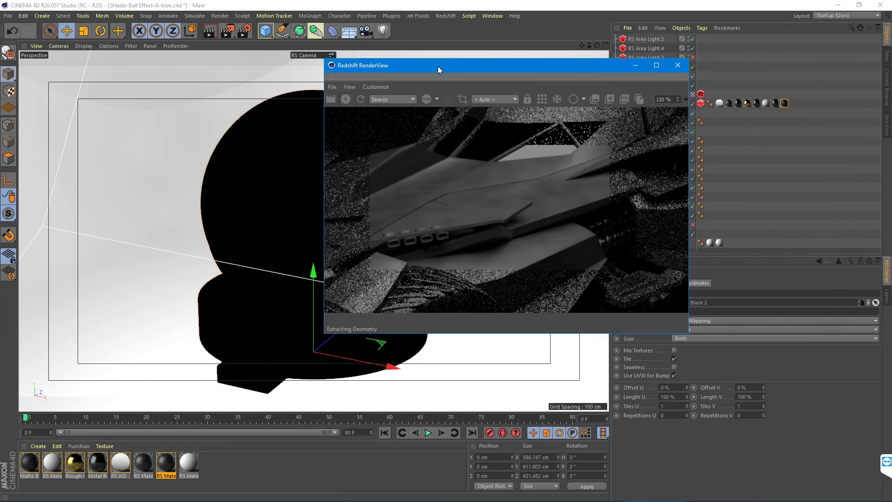
pyautogui.scroll(-5, 532, 226)
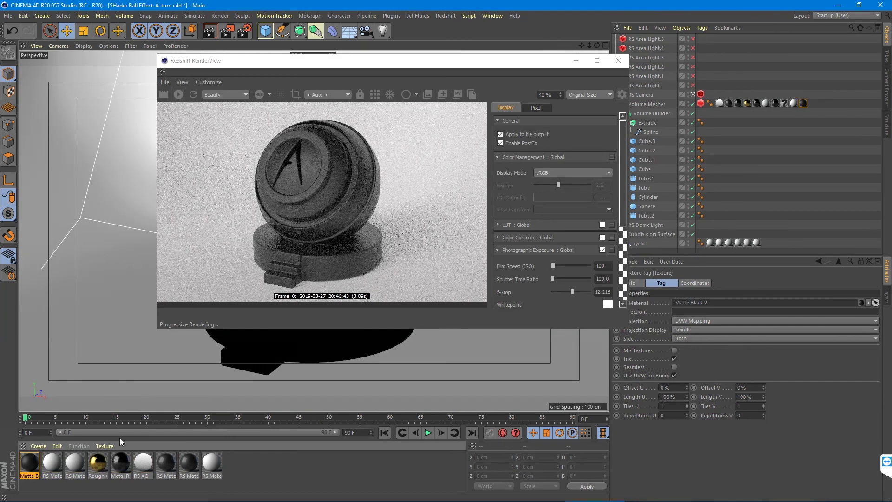
pyautogui.moveTo(255, 344)
pyautogui.keyDown('alt'); pyautogui.mouseDown(button='right')
pyautogui.moveTo(328, 353)
pyautogui.moveTo(256, 359)
pyautogui.mouseUp(button='right'); pyautogui.keyUp('alt')
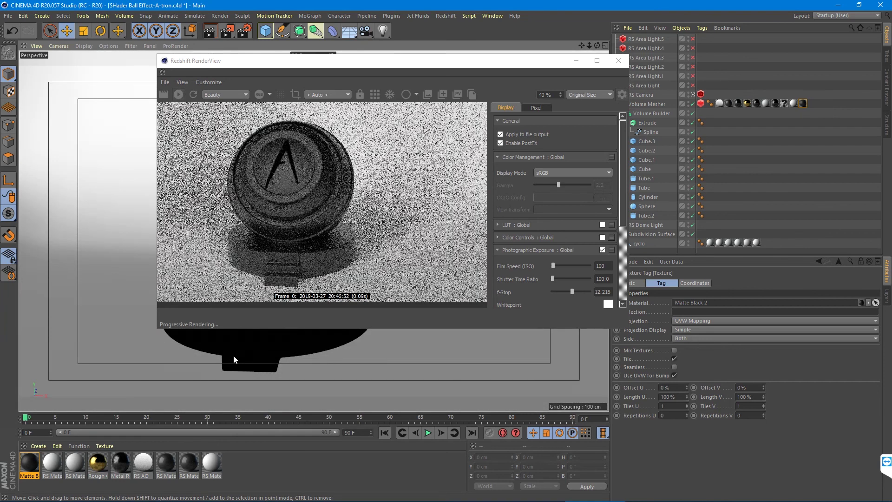
pyautogui.keyDown('alt'); pyautogui.moveTo(233, 355); pyautogui.dragTo(303, 389, button='middle'); pyautogui.keyUp('alt')
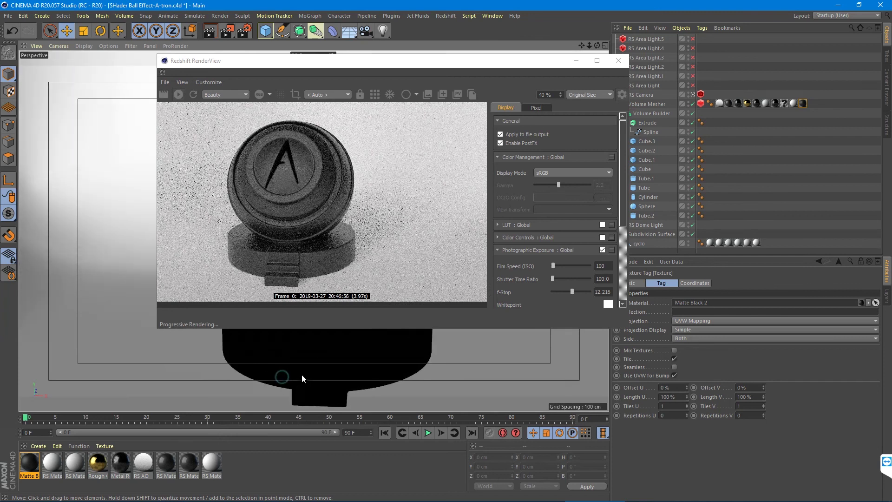
pyautogui.click(323, 367)
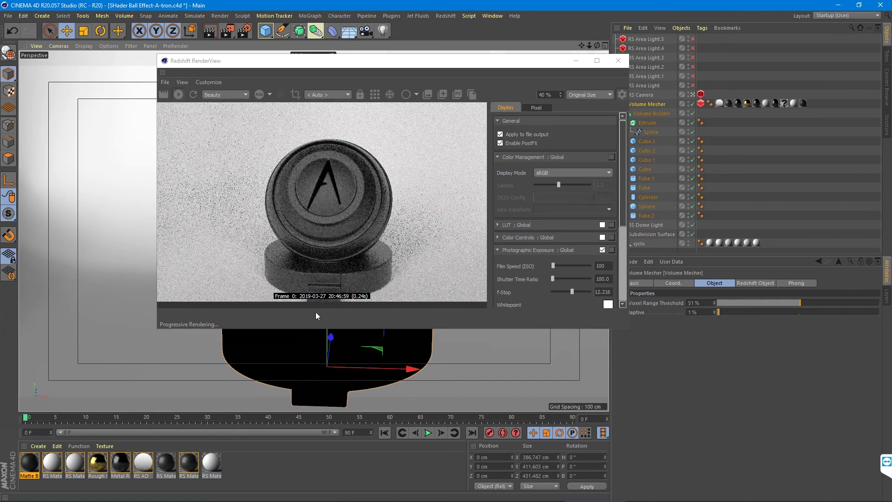
pyautogui.keyDown('alt'); pyautogui.moveTo(285, 378); pyautogui.dragTo(317, 367); pyautogui.keyUp('alt')
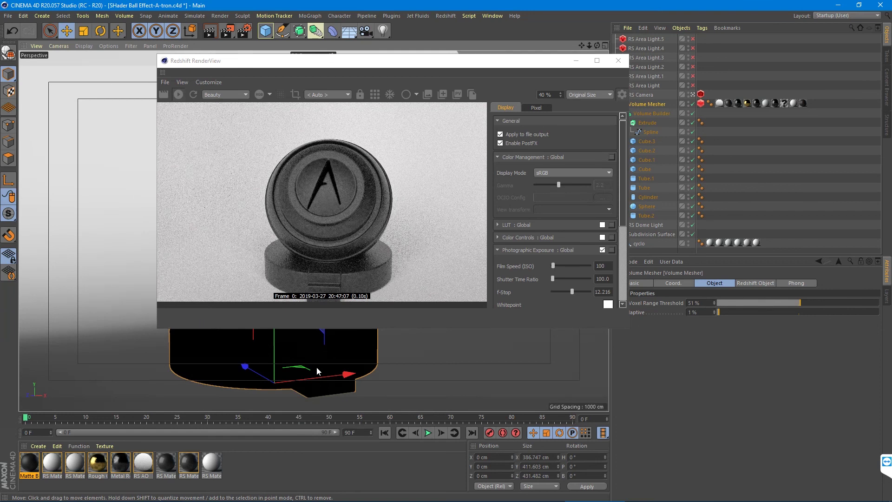